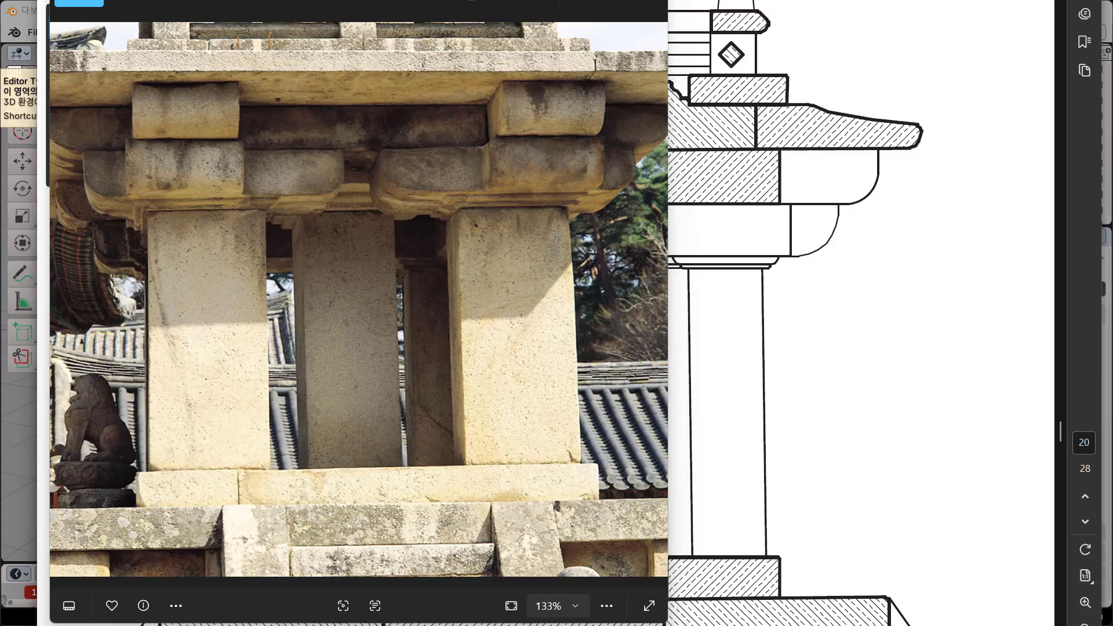
# Step: Check the labelled pagoda diagram, clear the reference images aside and switch to the Blender model
pyautogui.moveTo(1112, 75)
pyautogui.mouseDown()
pyautogui.moveTo(805, 33)
pyautogui.moveTo(727, 2)
pyautogui.mouseUp()
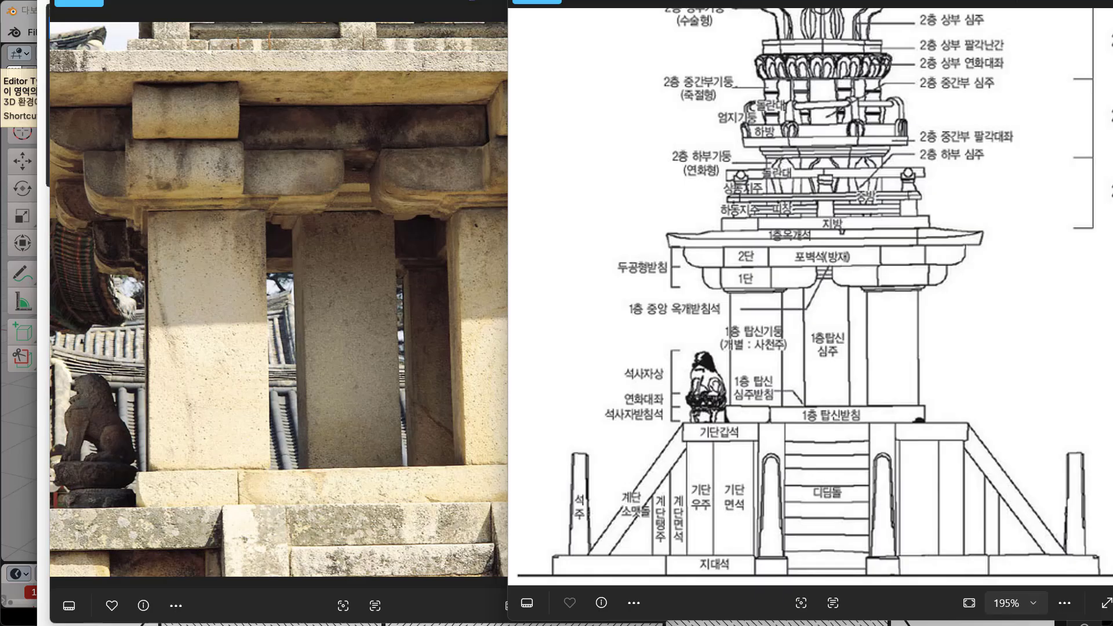
pyautogui.moveTo(841, 2); pyautogui.dragTo(1112, 41)
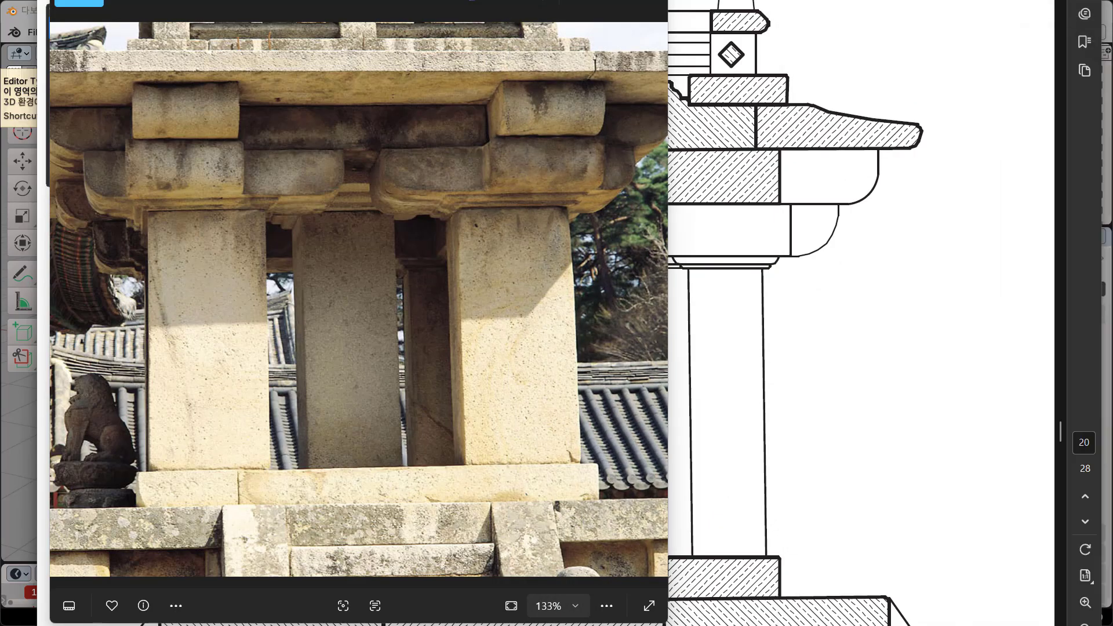
pyautogui.moveTo(371, 1); pyautogui.dragTo(0, 29)
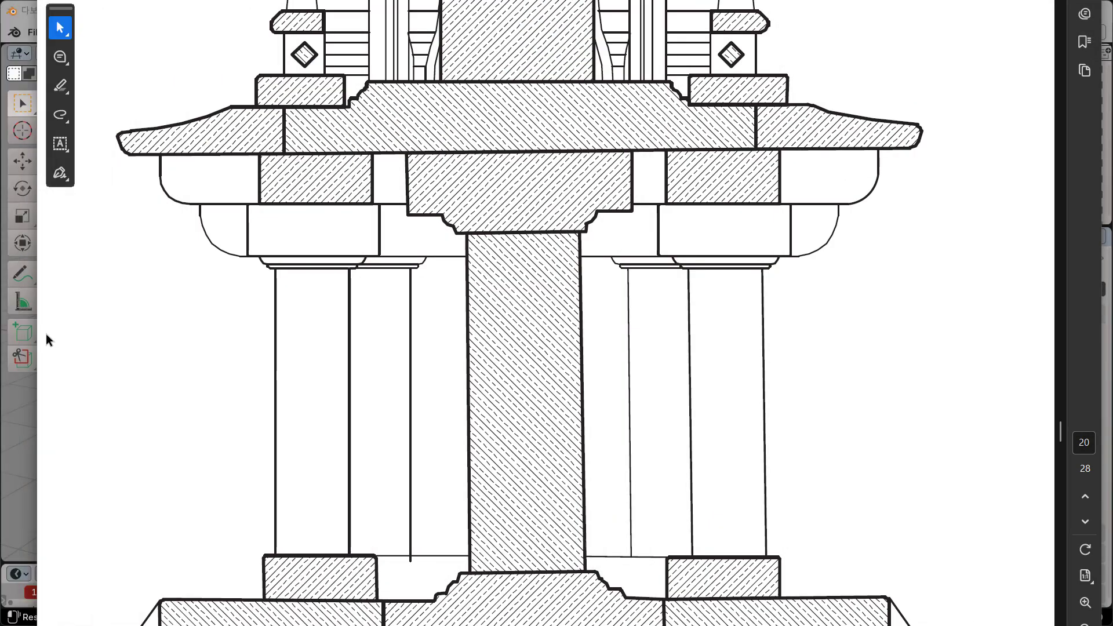
pyautogui.click(1, 408)
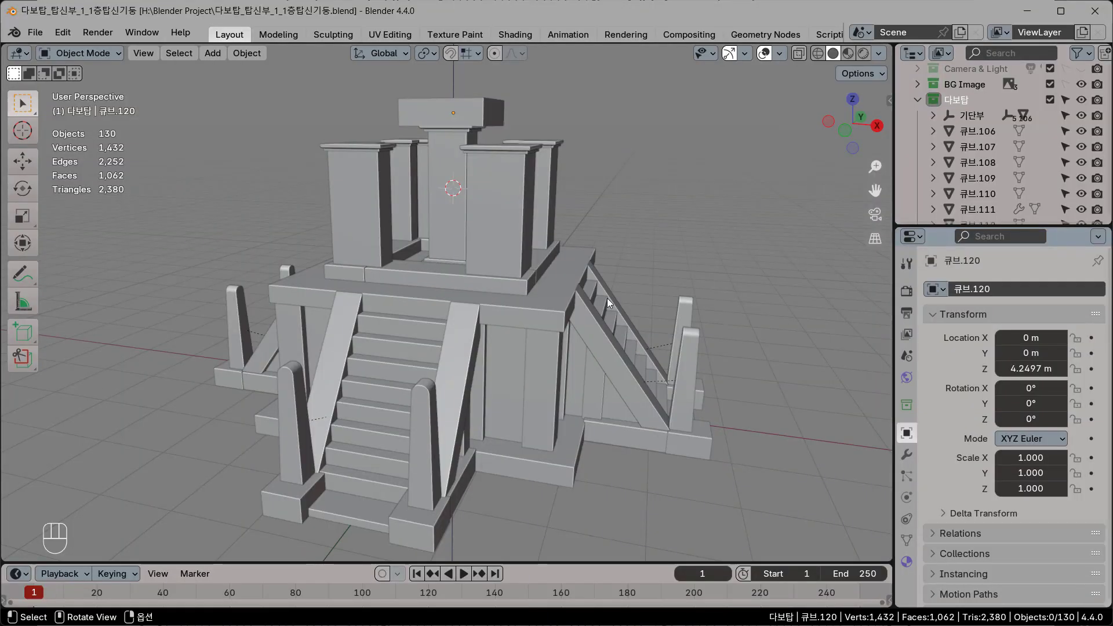
# Step: In a front wireframe view, add a cube and move it over the +X pillar's capital, at about X 1.086 m, Z 4.005 m
pyautogui.press('KP_1')
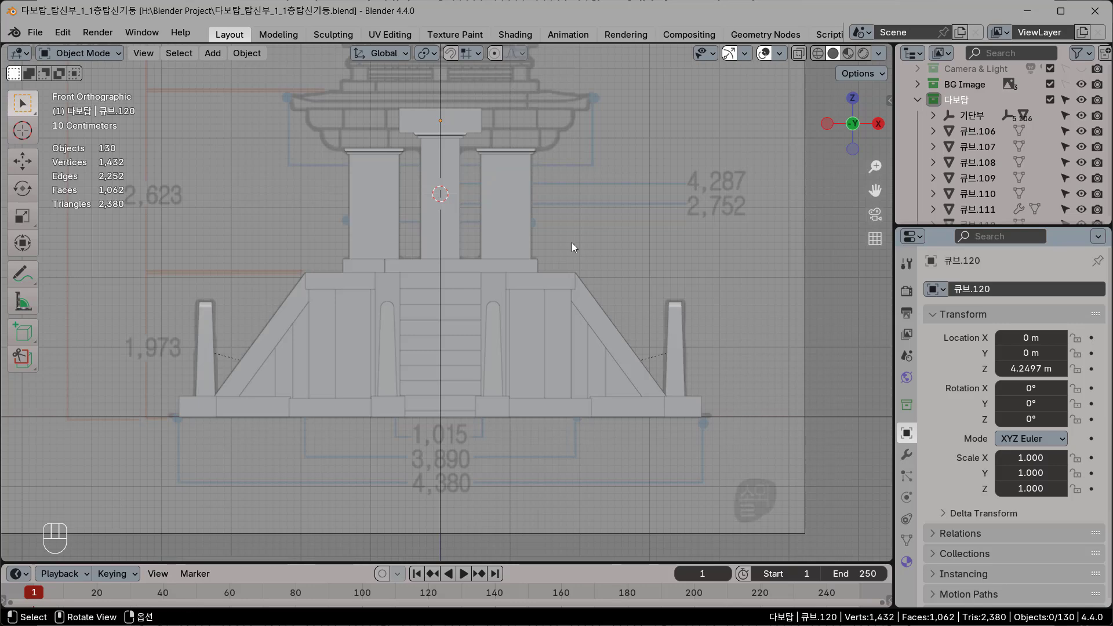
pyautogui.hotkey('shift', 'z')
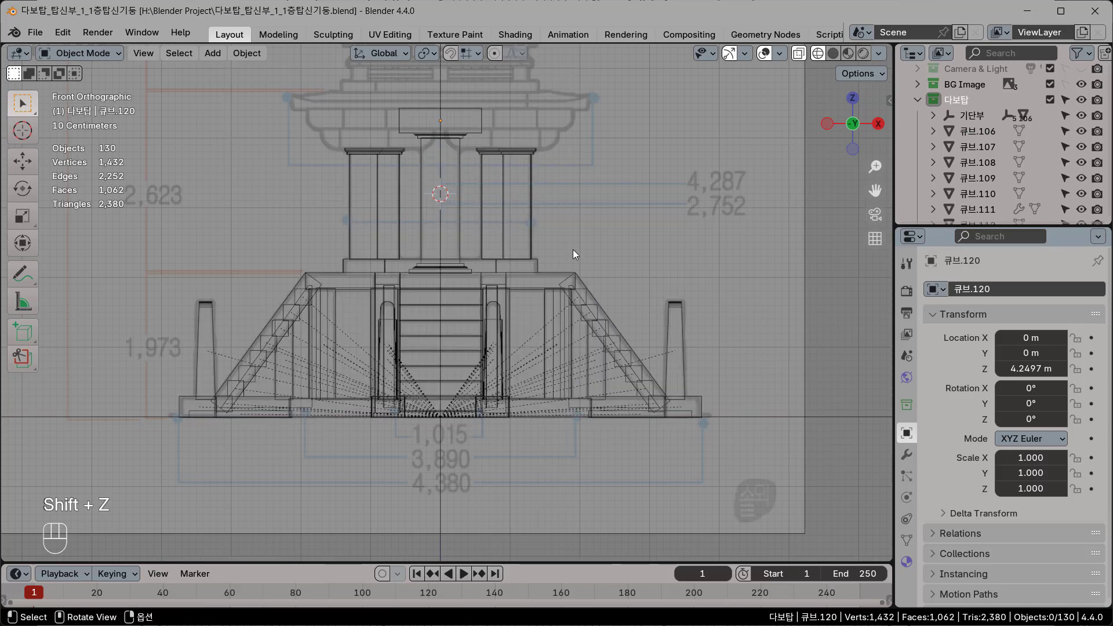
pyautogui.scroll(4, 643, 315)
pyautogui.keyDown('shift'); pyautogui.moveTo(503, 231); pyautogui.dragTo(538, 313, button='middle'); pyautogui.keyUp('shift')
pyautogui.scroll(2, 538, 313)
pyautogui.keyDown('shift'); pyautogui.moveTo(639, 281); pyautogui.dragTo(537, 318, button='middle'); pyautogui.keyUp('shift')
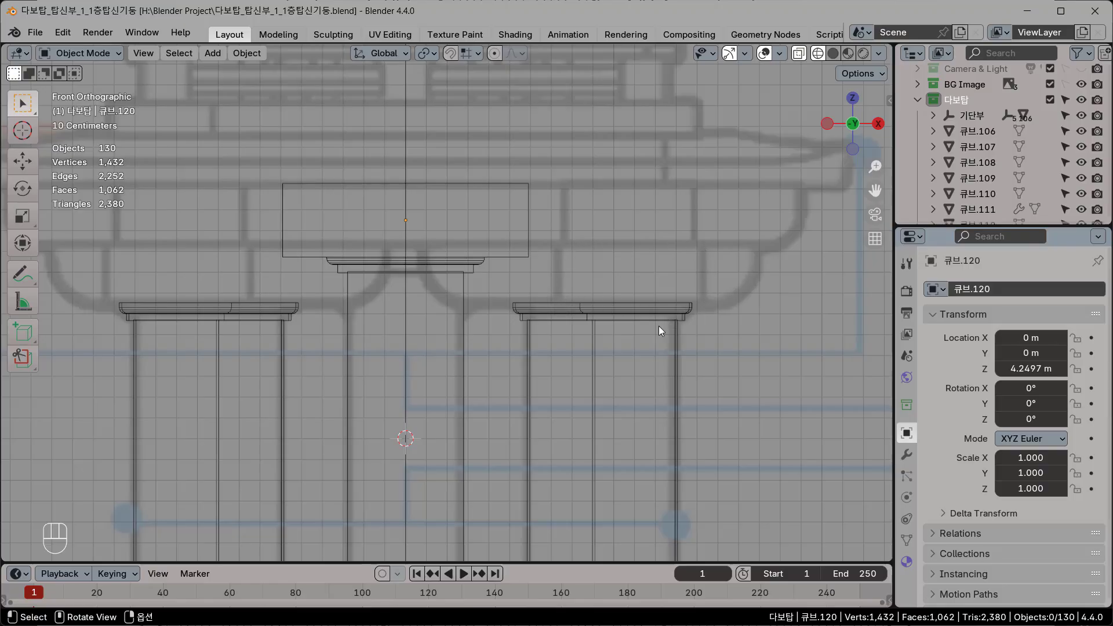
pyautogui.keyDown('shift'); pyautogui.moveTo(658, 326); pyautogui.dragTo(658, 291, button='middle'); pyautogui.keyUp('shift')
pyautogui.hotkey('shift', 'a')
pyautogui.moveTo(659, 305)
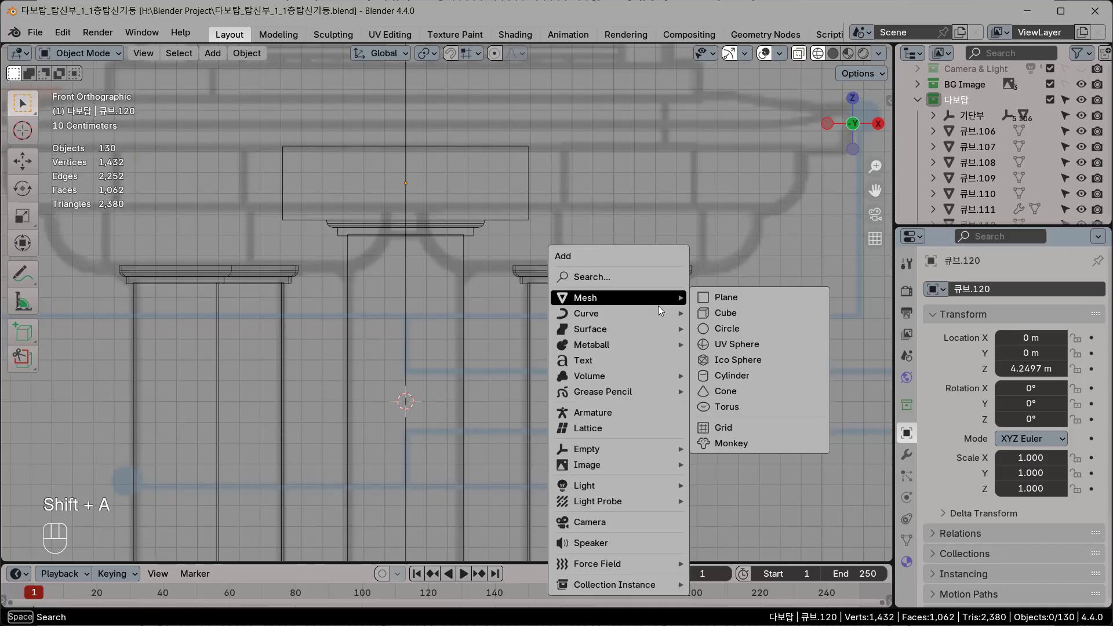
pyautogui.click(738, 316)
pyautogui.moveTo(443, 368); pyautogui.dragTo(679, 191)
# Step: Shrink the cube to about 0.384 scale in X and 0.211 in Z, approximating the lower bracket block in the drawing
pyautogui.scroll(-2, 678, 255)
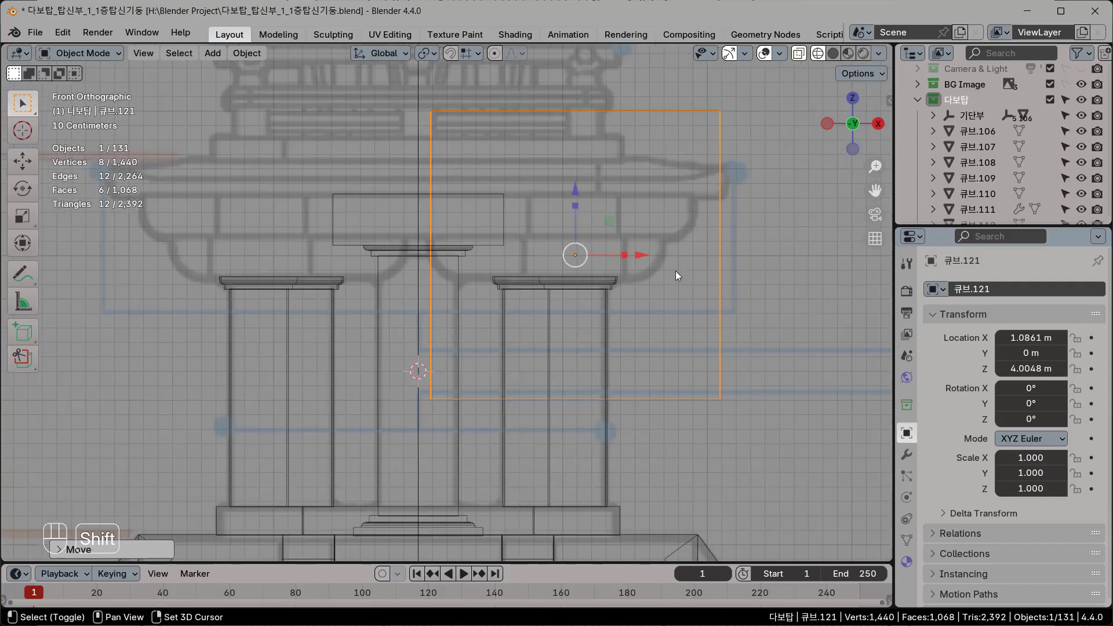
pyautogui.keyDown('shift'); pyautogui.moveTo(676, 271); pyautogui.dragTo(706, 327, button='middle'); pyautogui.keyUp('shift')
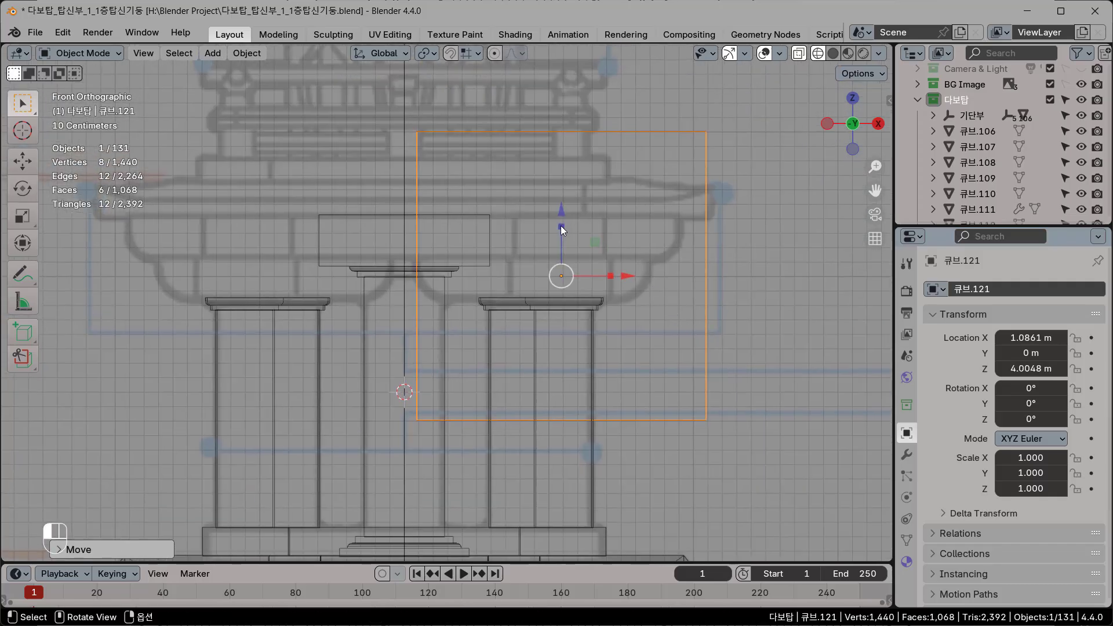
pyautogui.moveTo(561, 225); pyautogui.dragTo(563, 254)
pyautogui.moveTo(617, 279); pyautogui.dragTo(587, 280)
pyautogui.scroll(6, 581, 285)
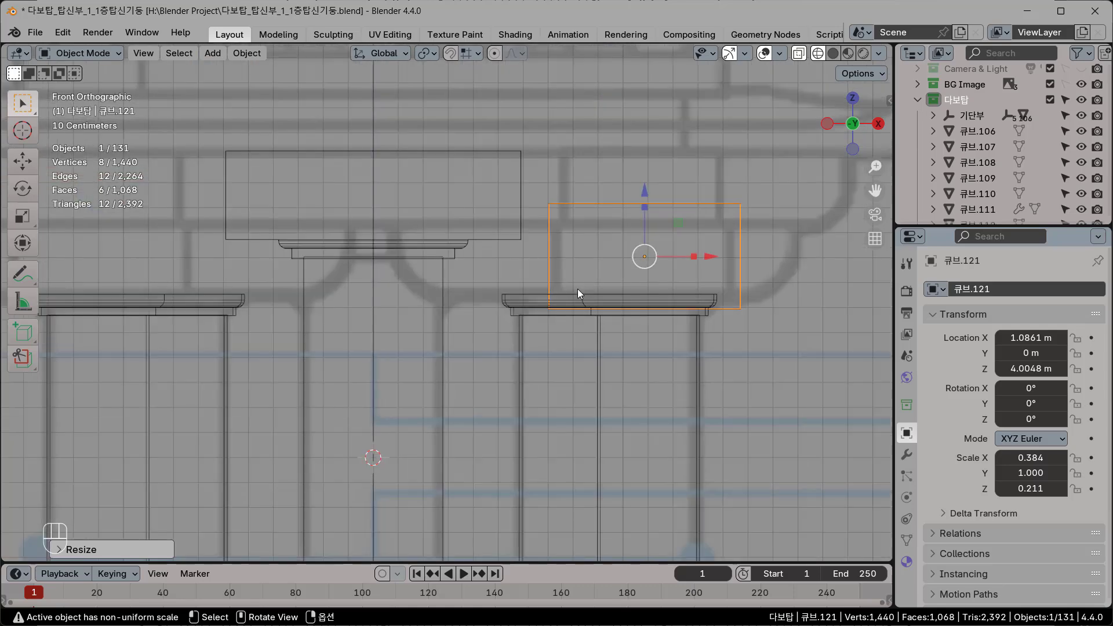
# Step: Fit the block to the drawn lower bracket with scale X 0.354, Z 0.147 and location X 1.076 m, Z 3.9959 m
pyautogui.keyDown('shift'); pyautogui.moveTo(577, 289); pyautogui.dragTo(371, 389, button='middle'); pyautogui.keyUp('shift')
pyautogui.scroll(1, 597, 351)
pyautogui.keyDown('shift'); pyautogui.moveTo(601, 342); pyautogui.dragTo(547, 317, button='middle'); pyautogui.keyUp('shift')
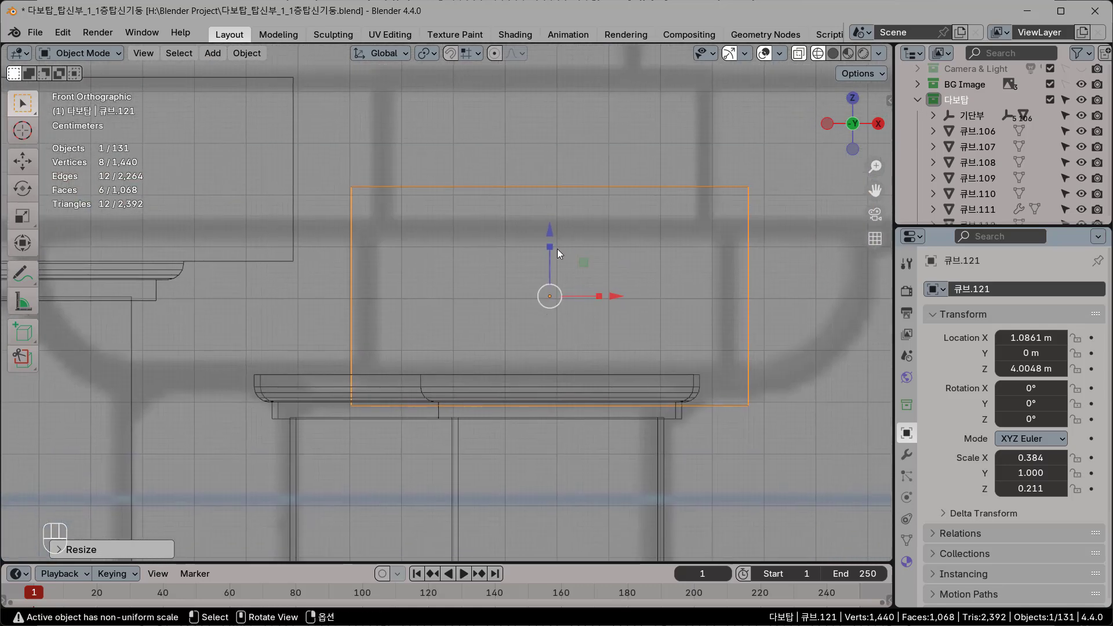
pyautogui.moveTo(558, 248); pyautogui.dragTo(607, 297)
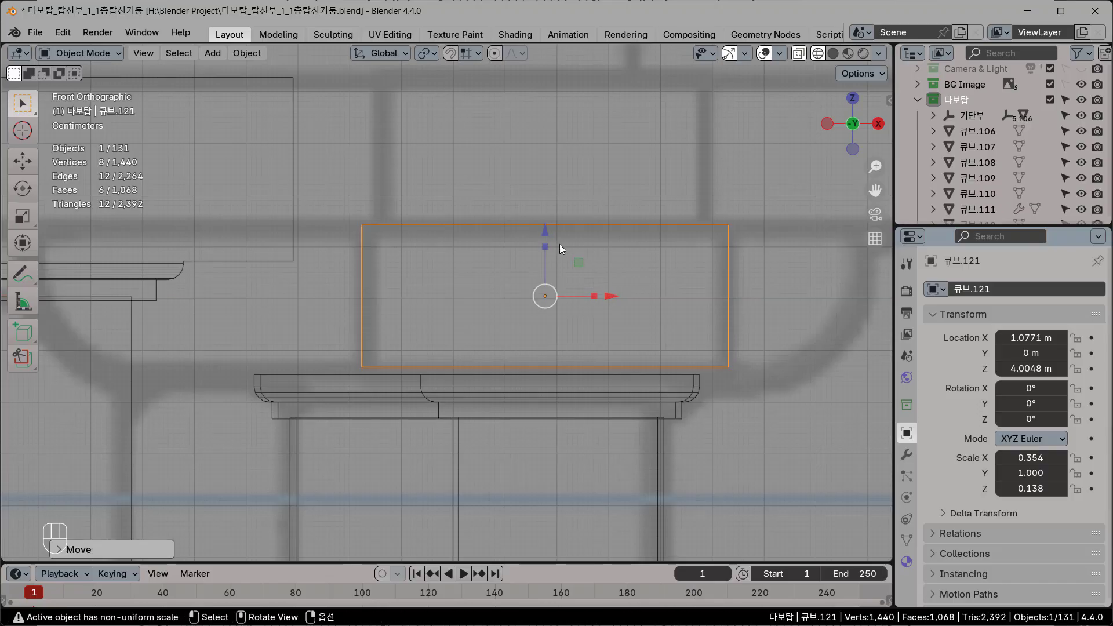
pyautogui.moveTo(546, 248); pyautogui.dragTo(546, 243)
pyautogui.moveTo(609, 303); pyautogui.dragTo(604, 298)
# Step: In the right side view, move the block along Y over the front pillar, to about -0.902 m
pyautogui.scroll(-2, 648, 318)
pyautogui.keyDown('shift'); pyautogui.moveTo(634, 306); pyautogui.dragTo(562, 316, button='middle'); pyautogui.keyUp('shift')
pyautogui.keyDown('shift'); pyautogui.moveTo(586, 404); pyautogui.dragTo(724, 389, button='middle'); pyautogui.keyUp('shift')
pyautogui.scroll(-2, 634, 396)
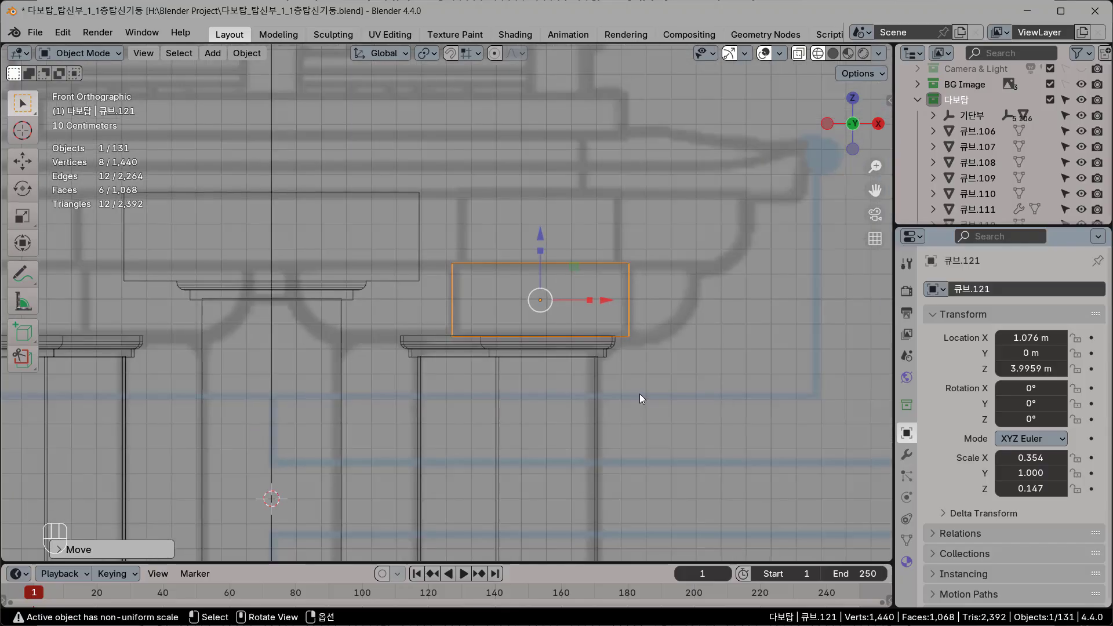
pyautogui.press('KP_3')
pyautogui.keyDown('shift'); pyautogui.moveTo(530, 362); pyautogui.dragTo(548, 359, button='middle'); pyautogui.keyUp('shift')
pyautogui.scroll(-4, 551, 368)
pyautogui.scroll(2, 540, 364)
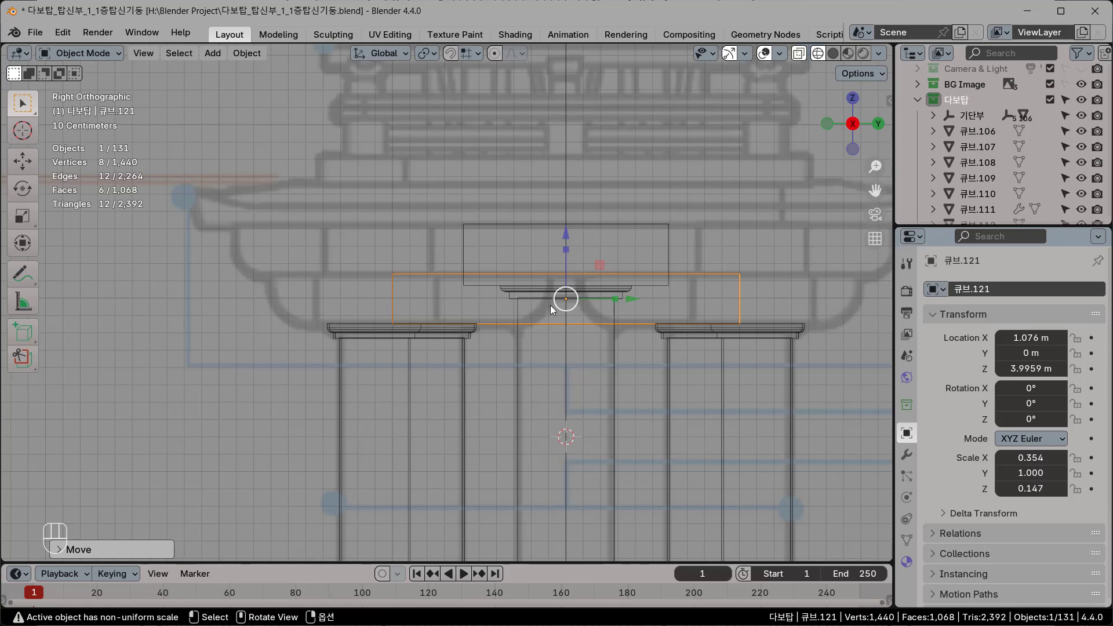
pyautogui.moveTo(631, 299); pyautogui.dragTo(466, 305)
# Step: Scale the block to 0.811 in Y and adjust its Y location to about -0.899 m to match the drawn bracket
pyautogui.scroll(3, 467, 305)
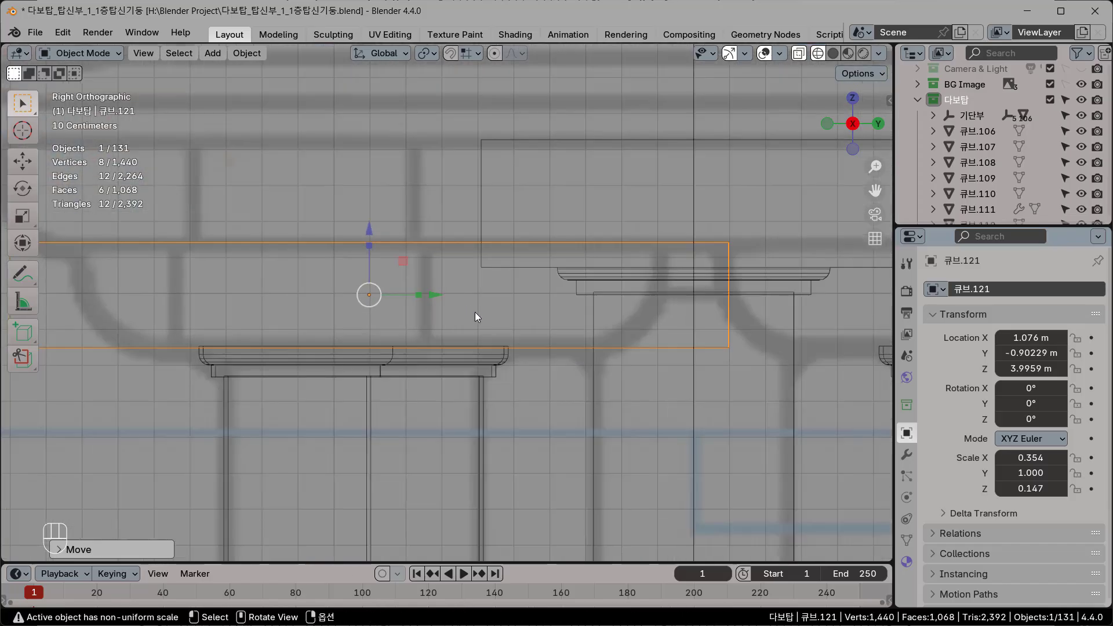
pyautogui.scroll(1, 522, 316)
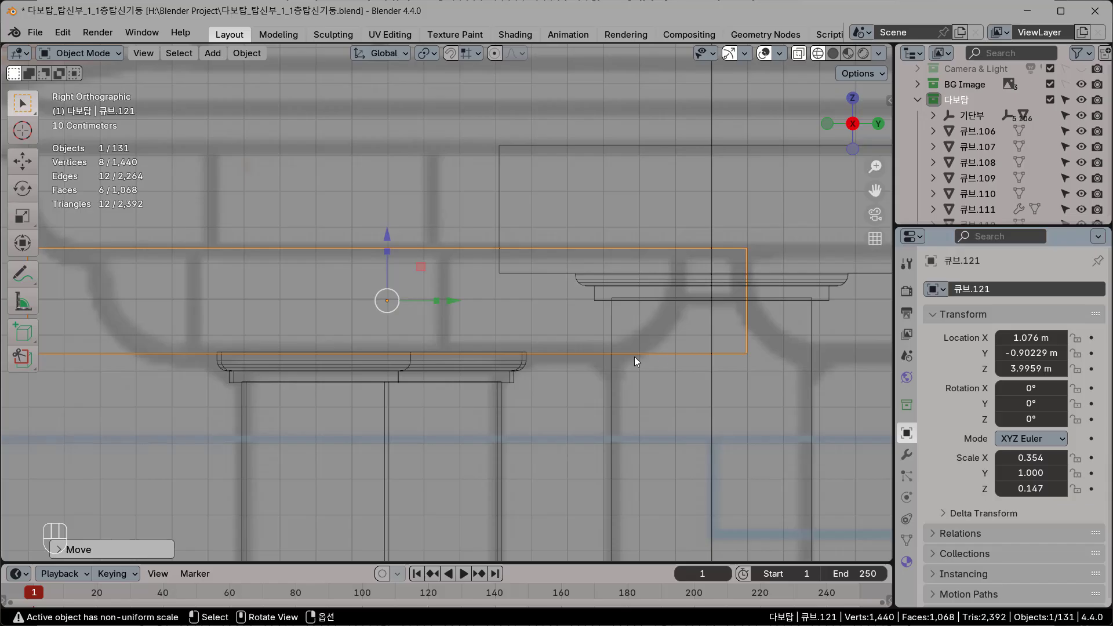
pyautogui.keyDown('shift'); pyautogui.moveTo(387, 350); pyautogui.dragTo(450, 351, button='middle'); pyautogui.keyUp('shift')
pyautogui.press('s')
pyautogui.press('y')
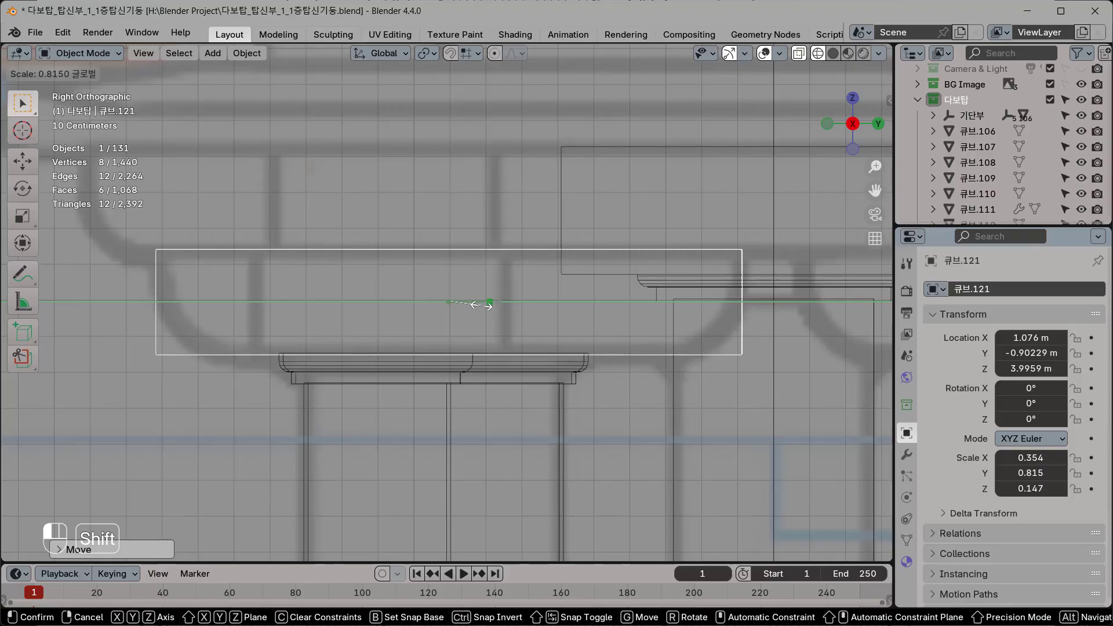
pyautogui.click(485, 301)
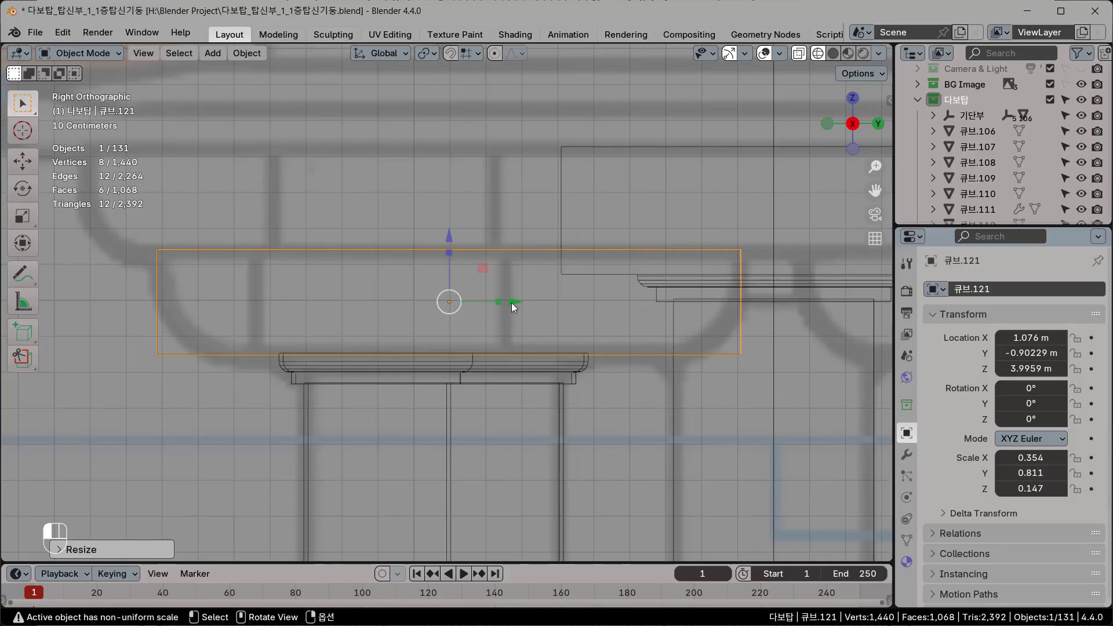
pyautogui.click(485, 303)
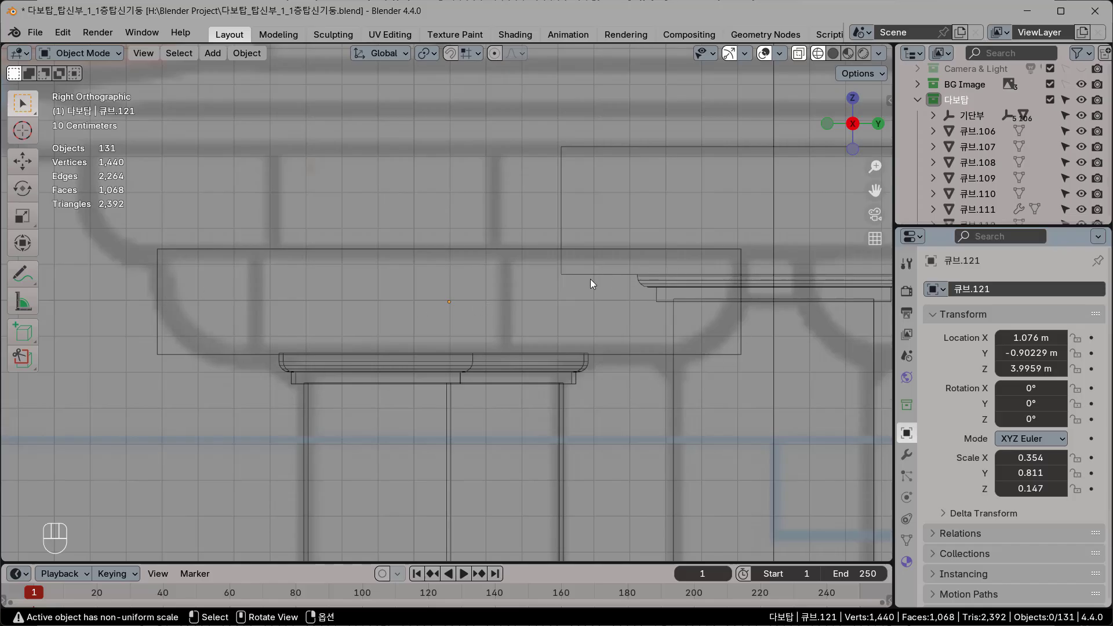
pyautogui.click(470, 250)
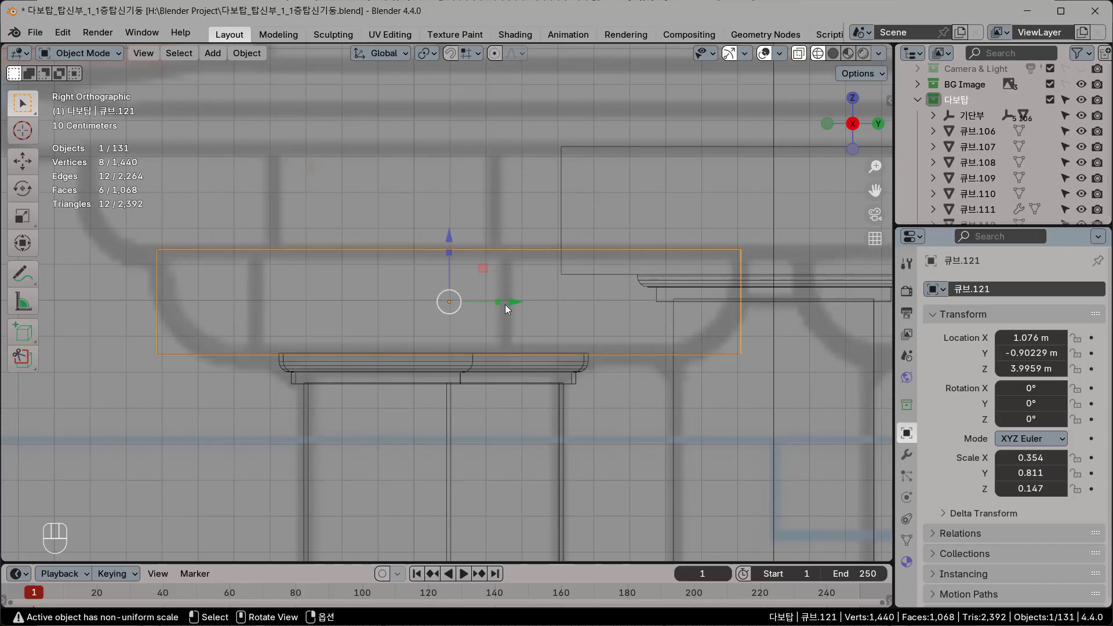
pyautogui.moveTo(514, 301); pyautogui.dragTo(516, 302)
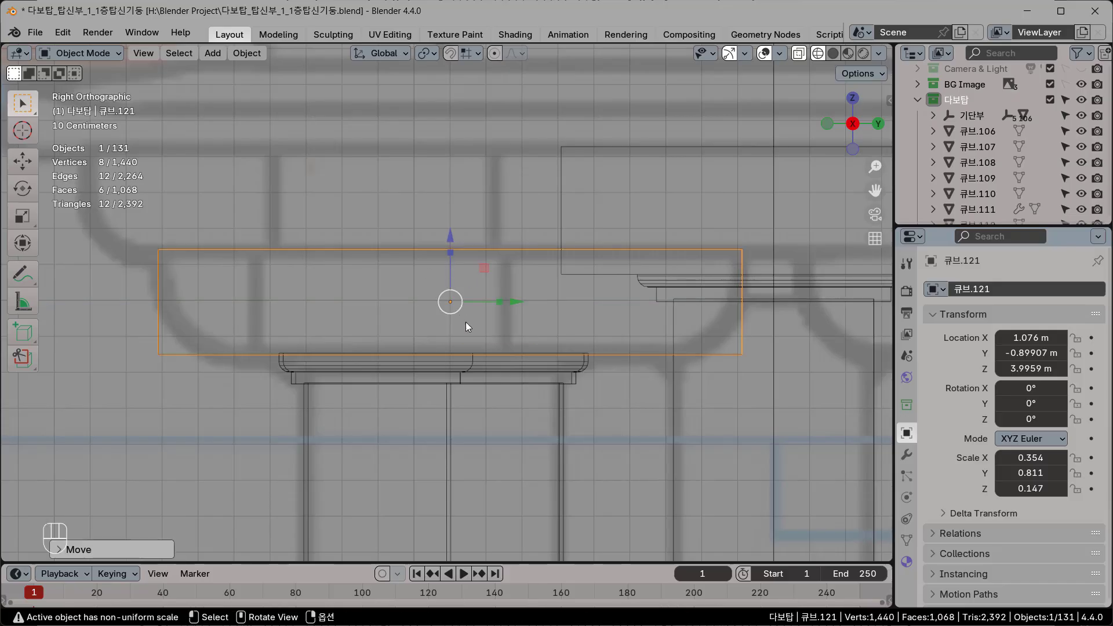
# Step: Apply the block's scale so all its scale values reset to 1
pyautogui.scroll(-1, 469, 327)
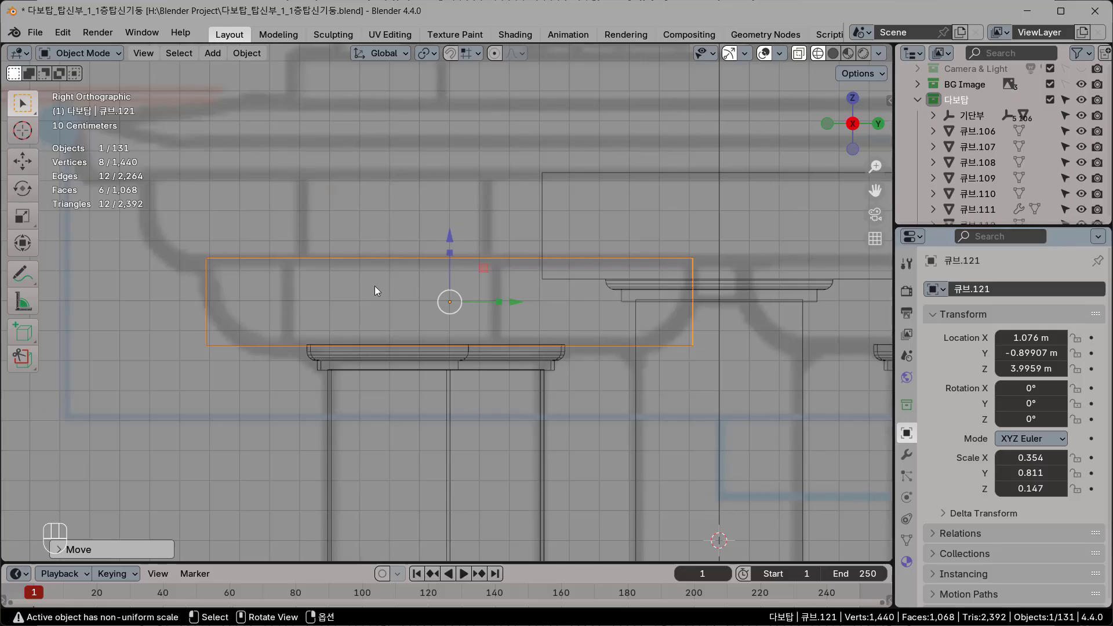
pyautogui.hotkey('ctrl', 'a')
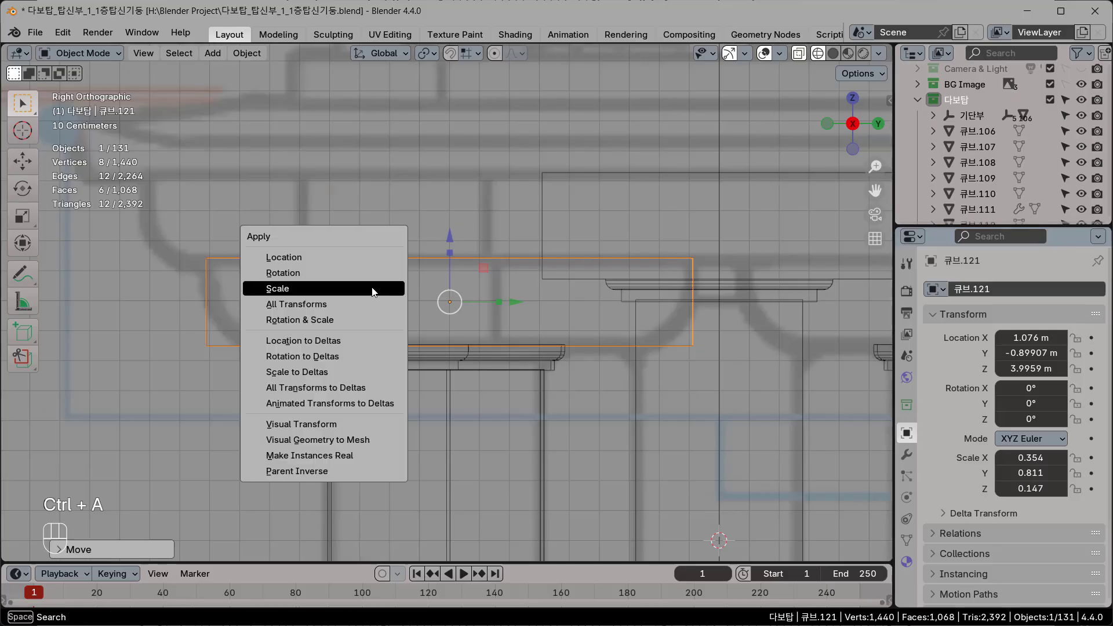
pyautogui.click(359, 296)
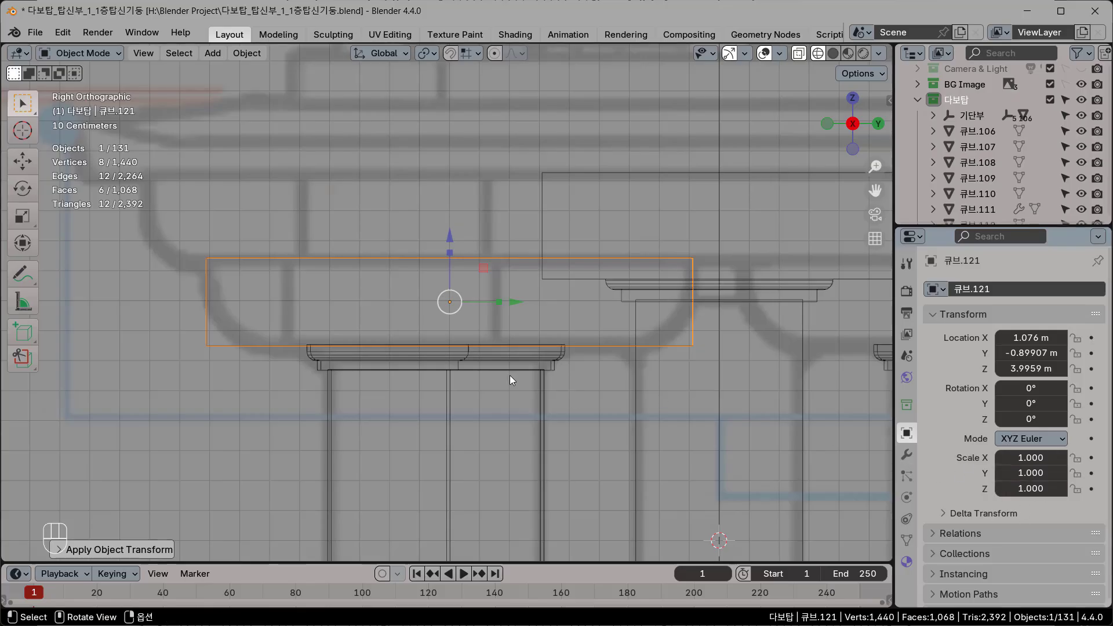
# Step: In Edit Mode, bevel the block's two lower end edges with a 0.226 m offset and 7 segments to follow the drawn bracket's rounded ends
pyautogui.press('Tab')
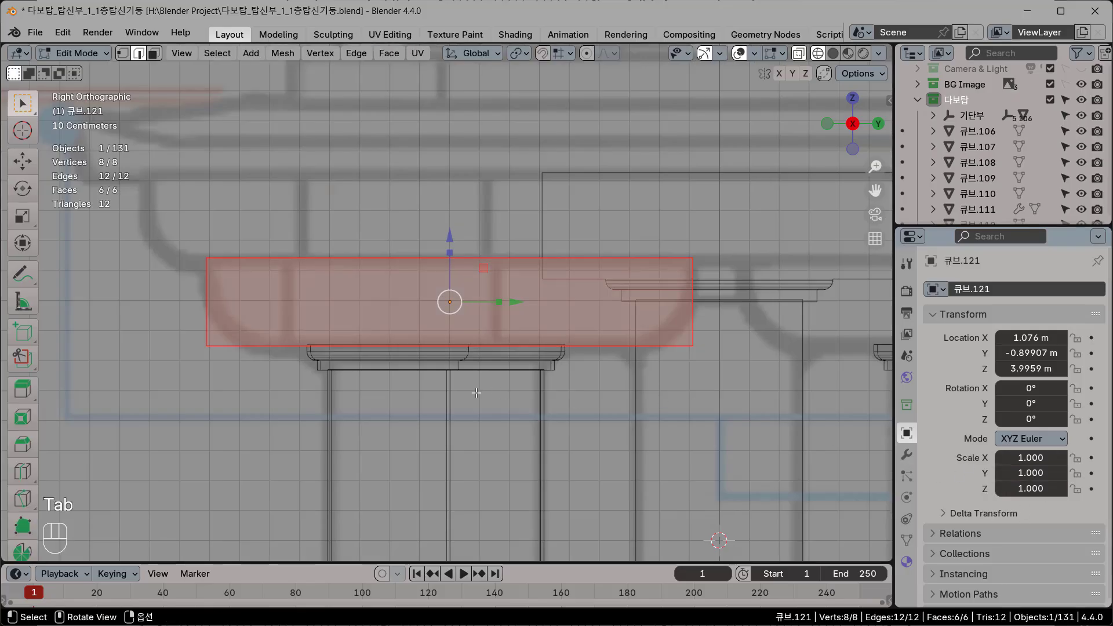
pyautogui.moveTo(434, 397); pyautogui.dragTo(153, 143, button='middle')
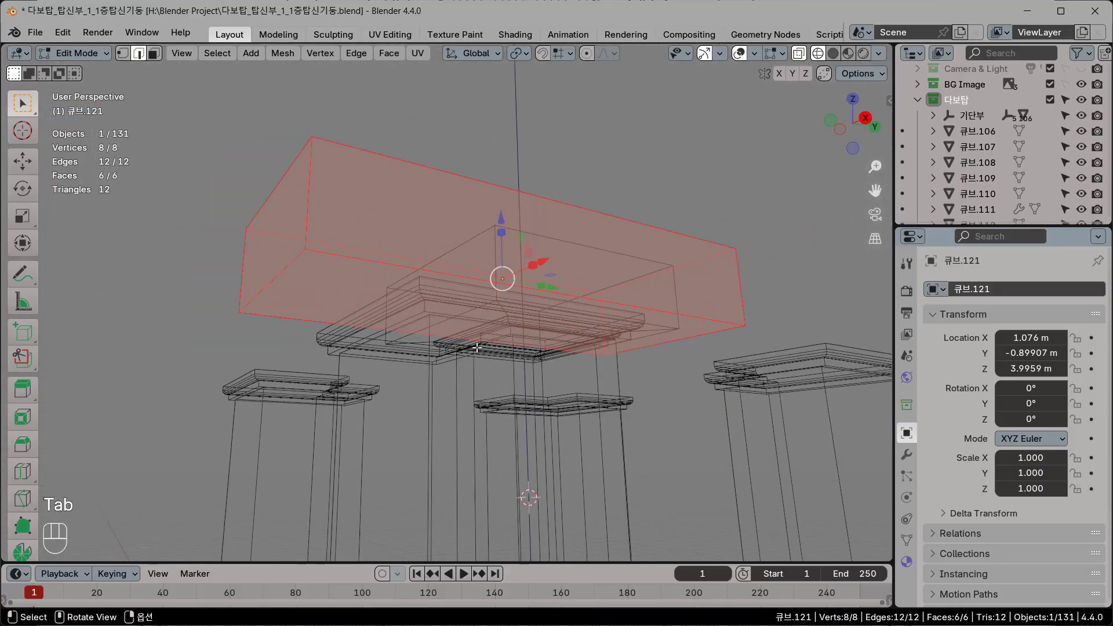
pyautogui.click(278, 279)
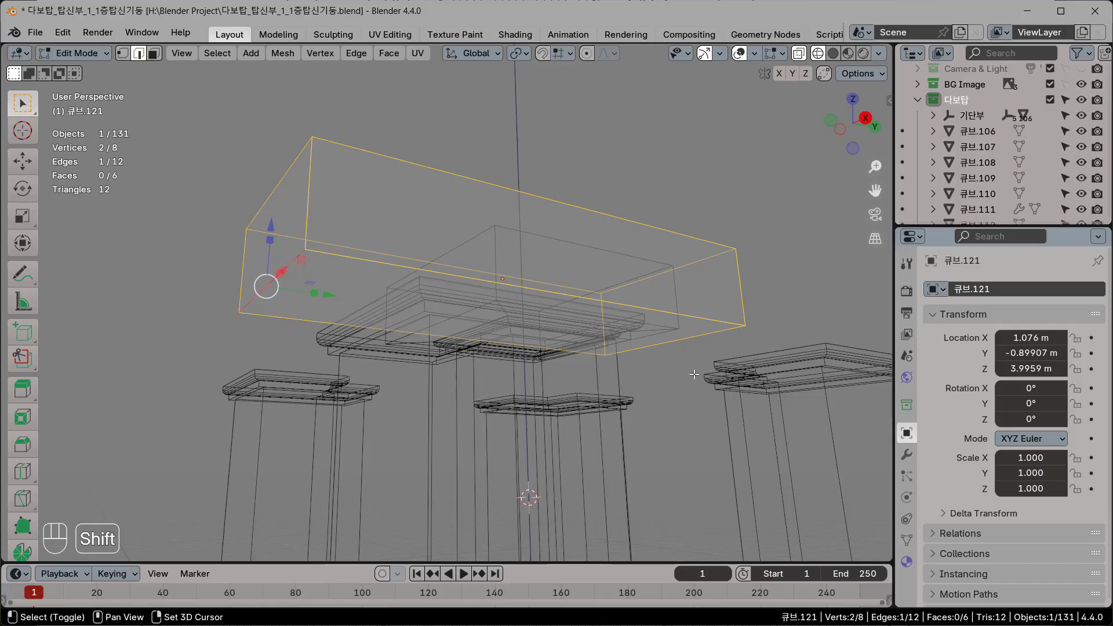
pyautogui.keyDown('shift'); pyautogui.click(688, 341); pyautogui.keyUp('shift')
pyautogui.moveTo(684, 403); pyautogui.dragTo(623, 440, button='middle')
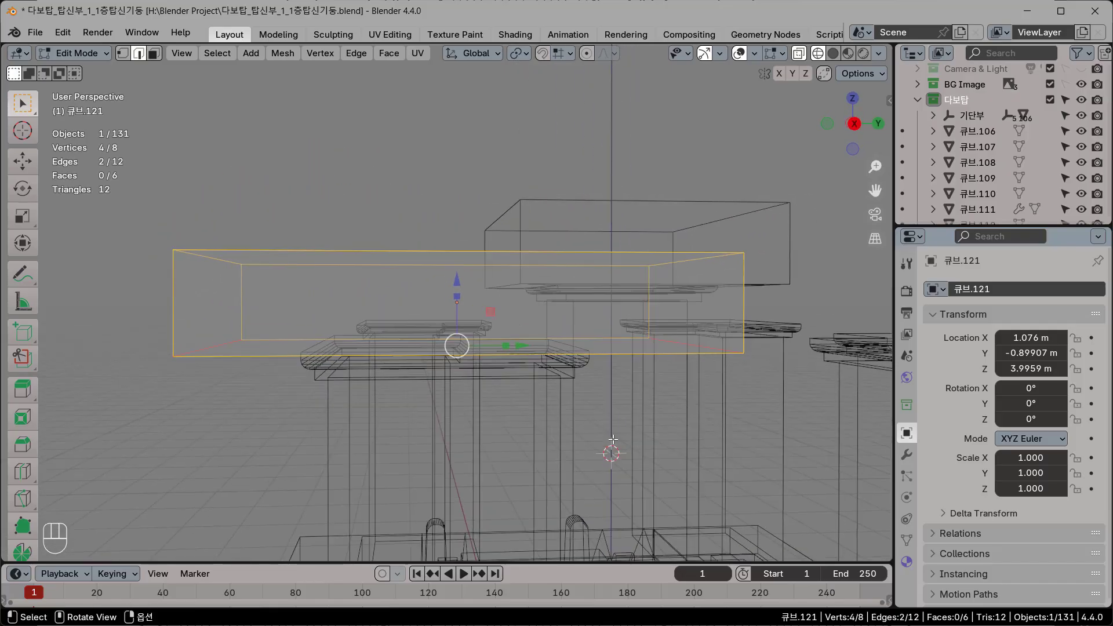
pyautogui.press('KP_3')
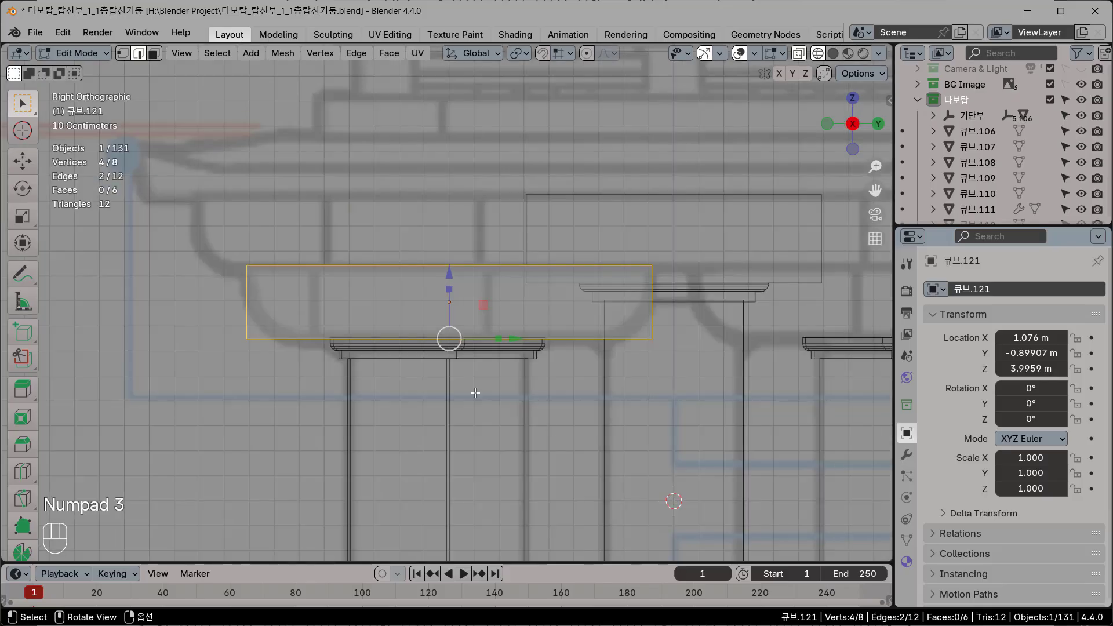
pyautogui.scroll(1, 474, 396)
pyautogui.keyDown('shift'); pyautogui.moveTo(497, 395); pyautogui.dragTo(483, 408, button='middle'); pyautogui.keyUp('shift')
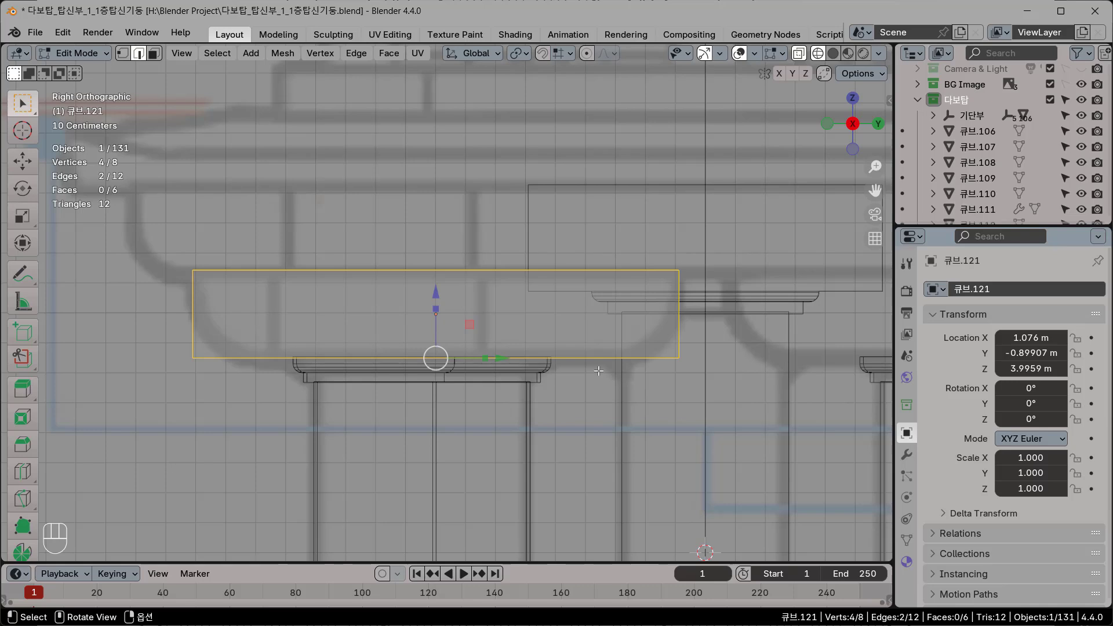
pyautogui.press('ctrl')
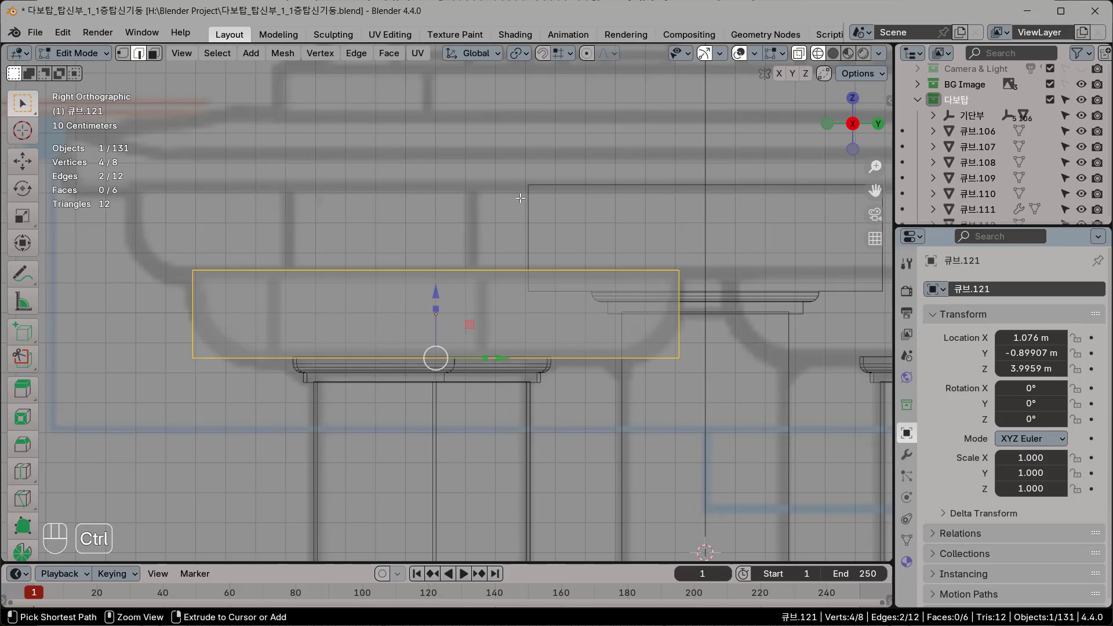
pyautogui.hotkey('ctrl', 'b')
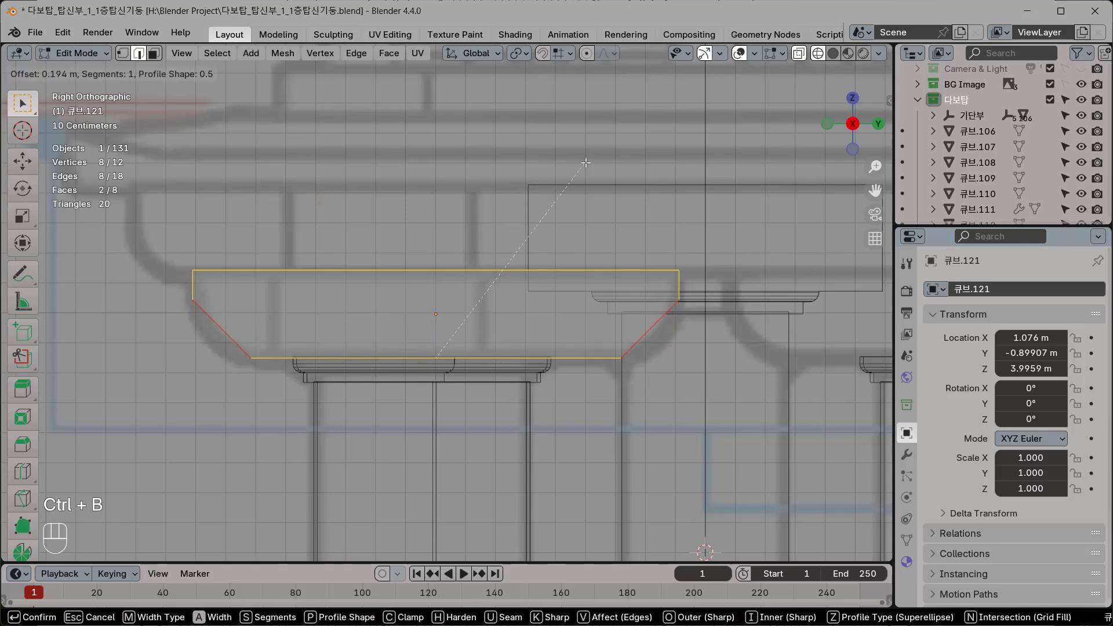
pyautogui.scroll(1, 582, 167)
pyautogui.scroll(1, 582, 168)
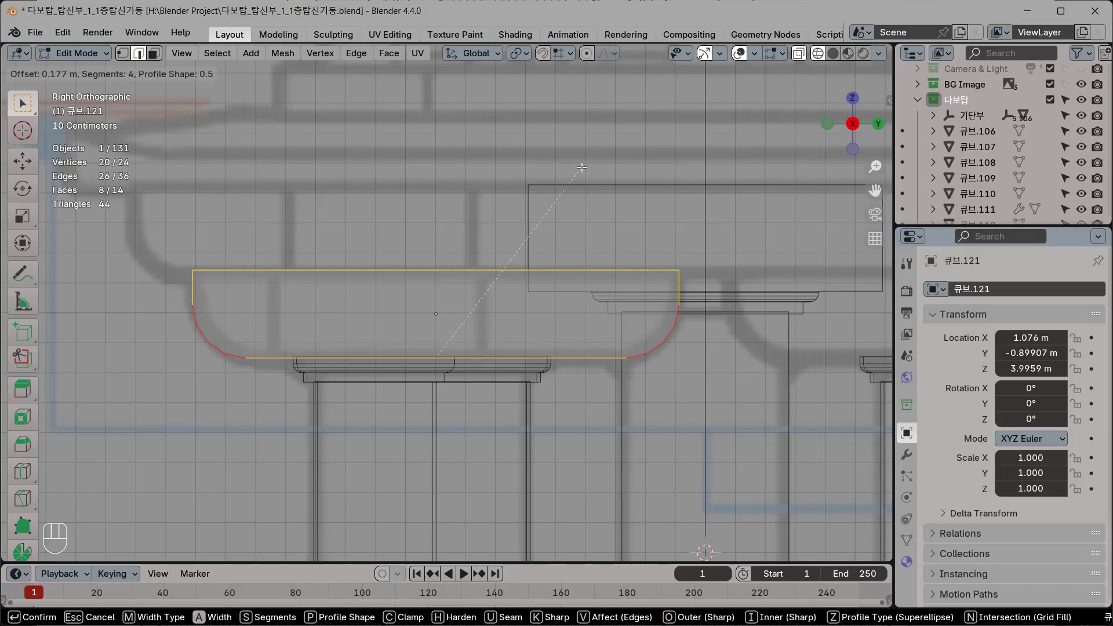
pyautogui.scroll(1, 582, 168)
pyautogui.scroll(1, 582, 168)
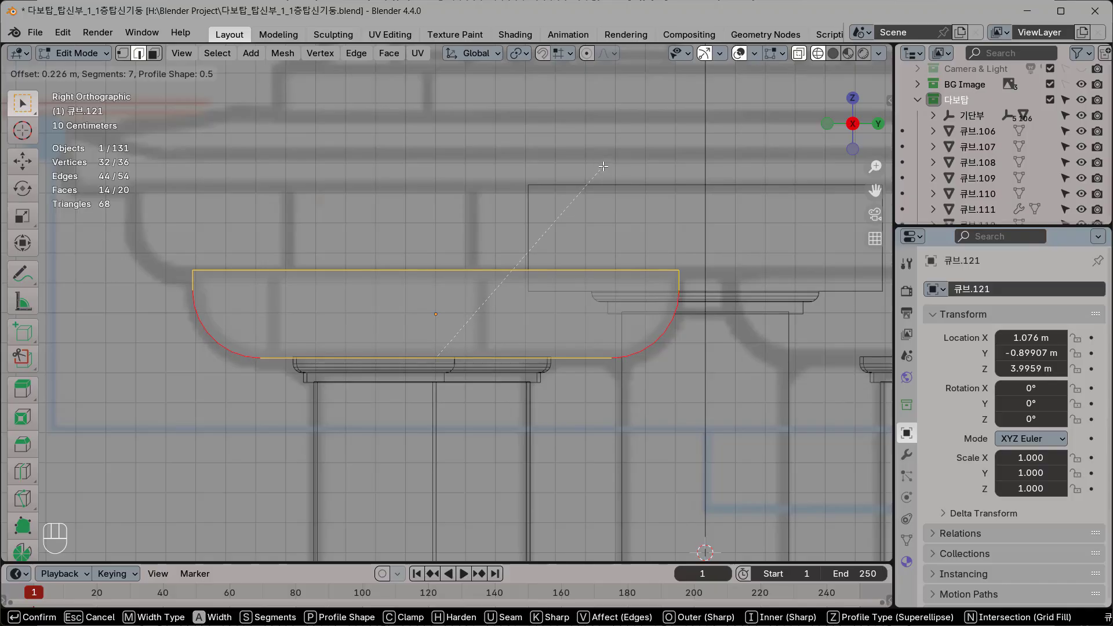
pyautogui.click(603, 167)
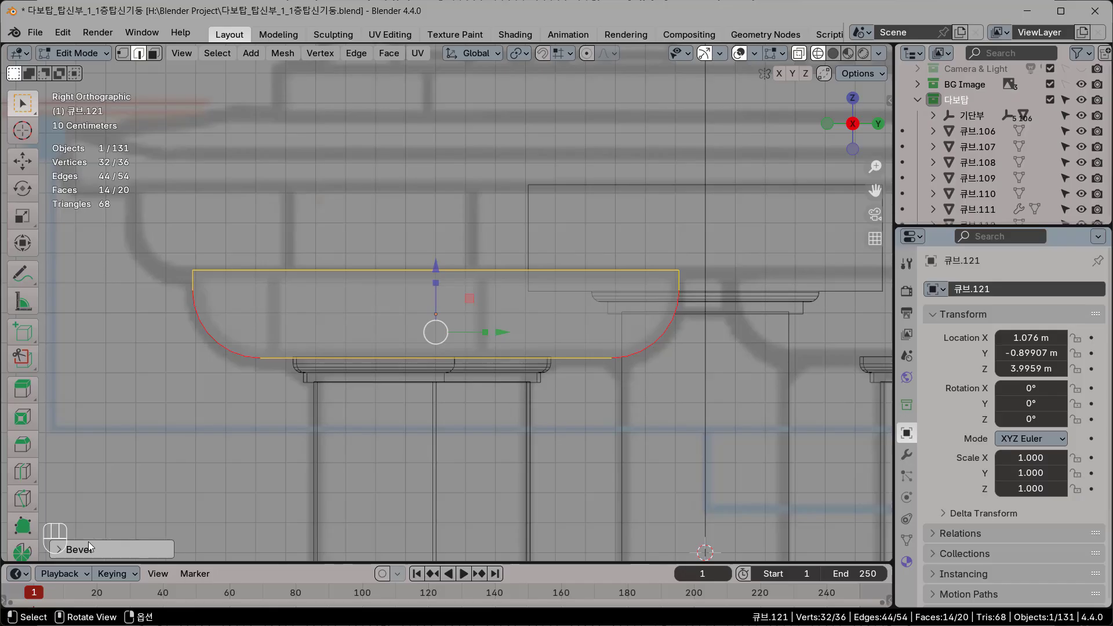
# Step: Show the model in solid shading and try the bevel with 4 segments
pyautogui.click(58, 549)
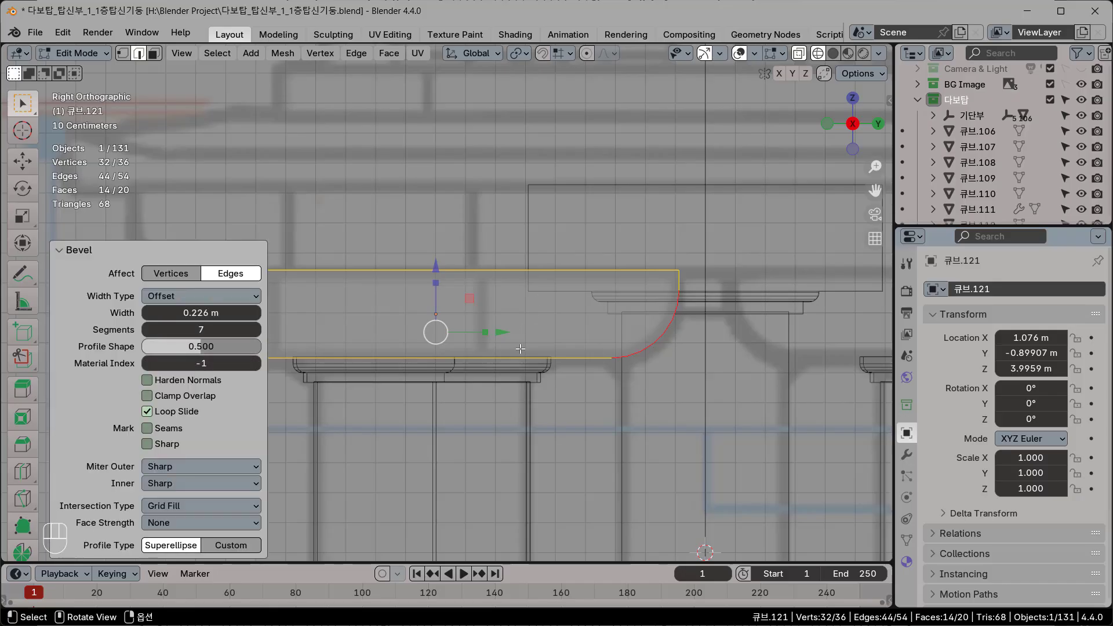
pyautogui.moveTo(486, 351); pyautogui.dragTo(607, 340, button='middle')
pyautogui.hotkey('shift', 'z')
pyautogui.scroll(6, 580, 342)
pyautogui.scroll(-3, 545, 368)
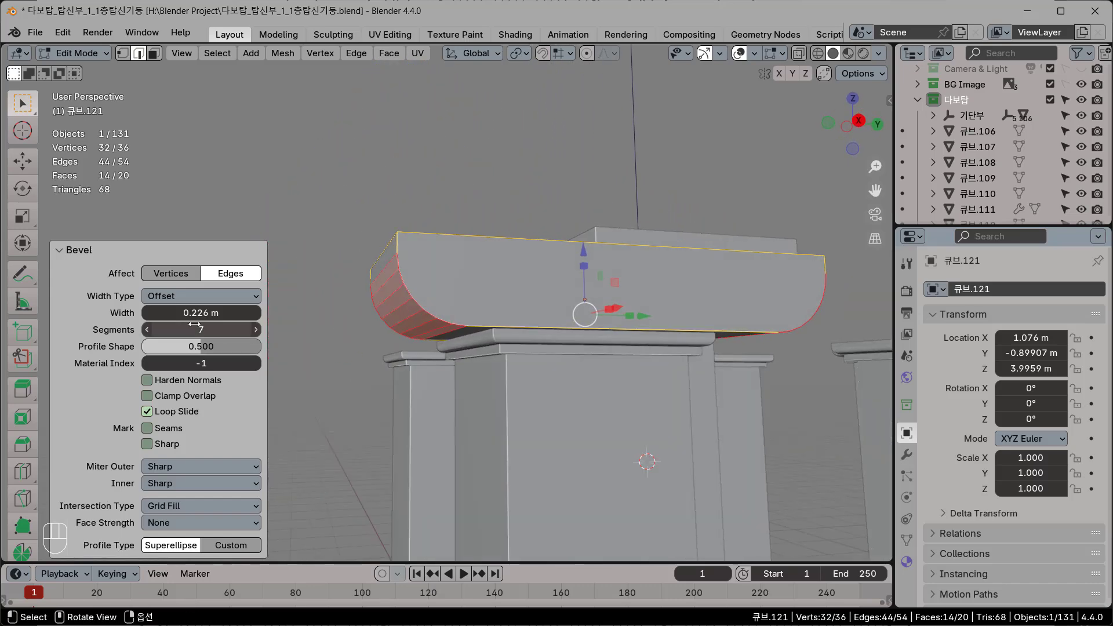
pyautogui.click(147, 329)
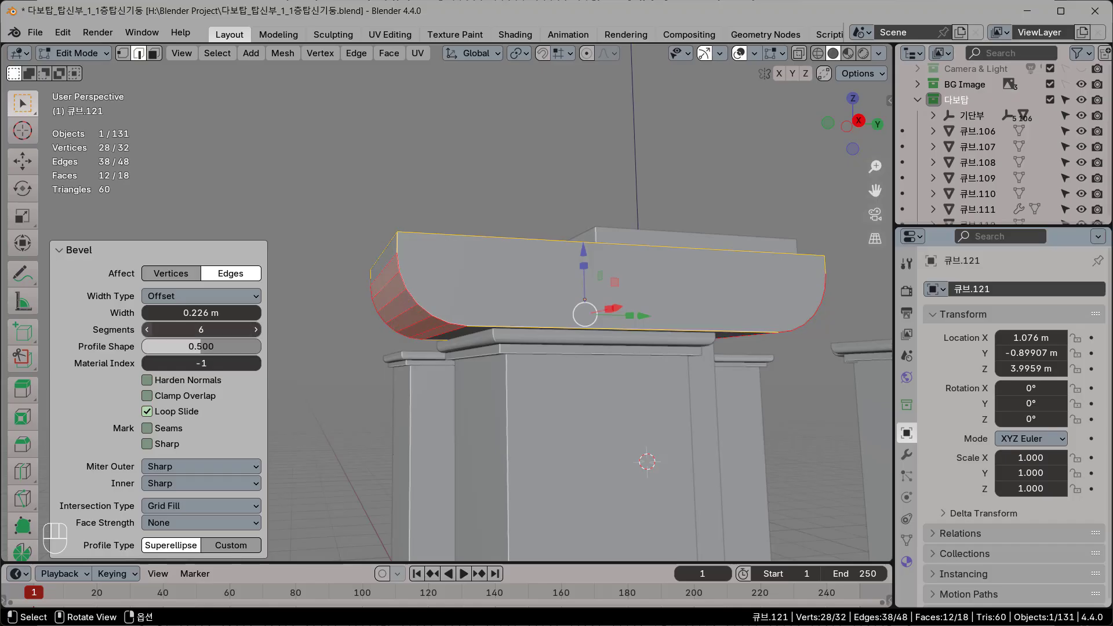
pyautogui.click(147, 330)
pyautogui.click(147, 330)
# Step: Examine how smooth the bracket's bevelled ends look above the pillar capital, both close up and from a distance
pyautogui.moveTo(446, 348); pyautogui.dragTo(471, 348, button='middle')
pyautogui.scroll(5, 546, 328)
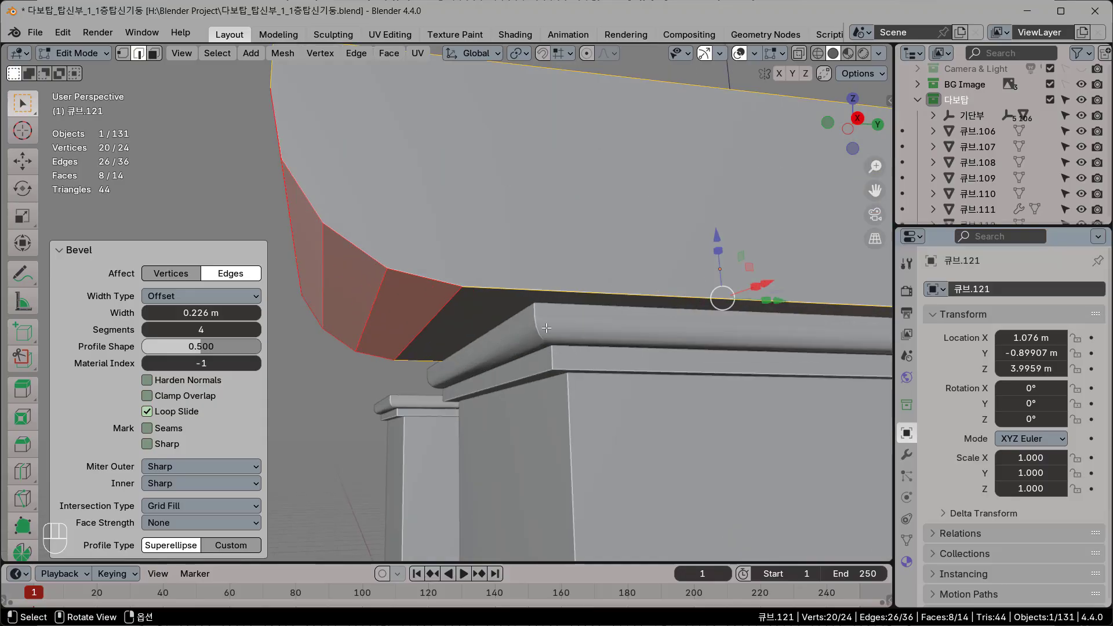
pyautogui.moveTo(560, 344); pyautogui.dragTo(491, 318, button='middle')
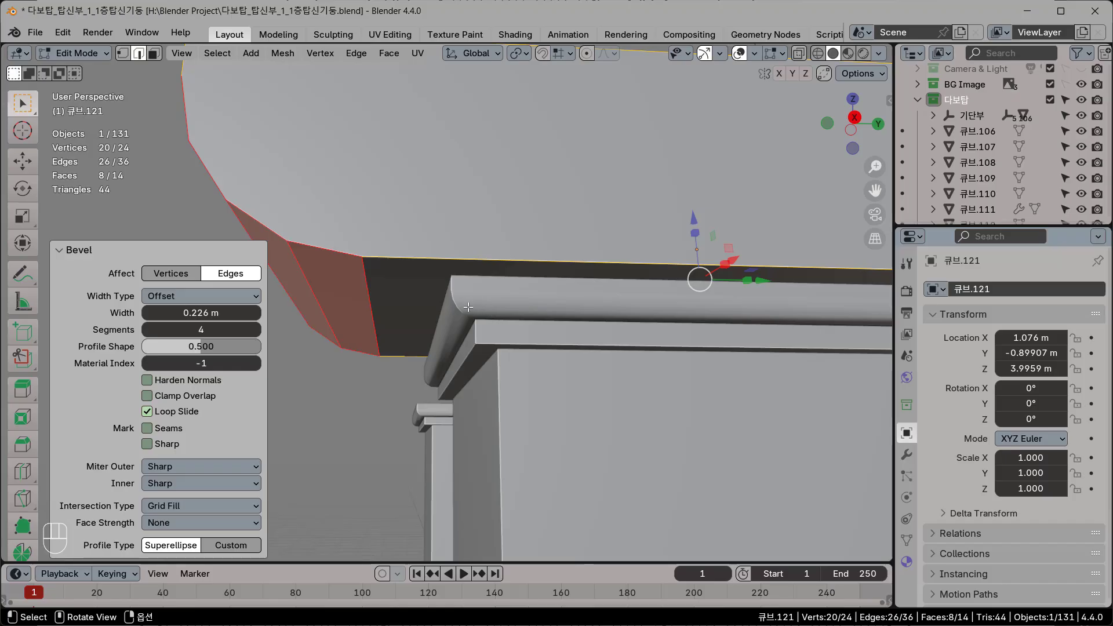
pyautogui.scroll(-5, 458, 298)
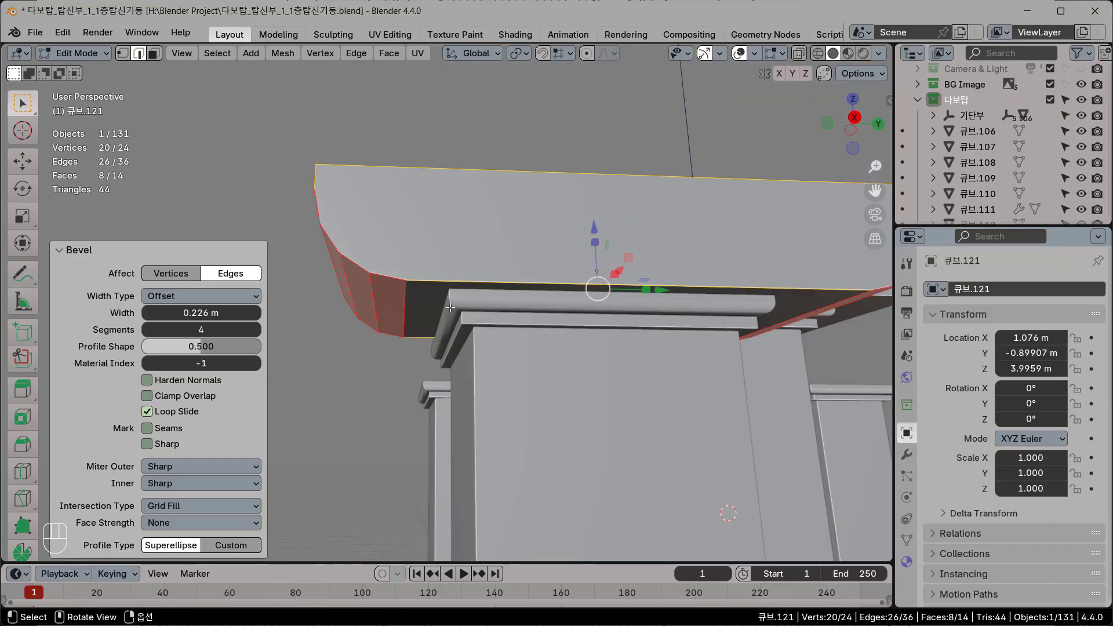
pyautogui.scroll(3, 522, 332)
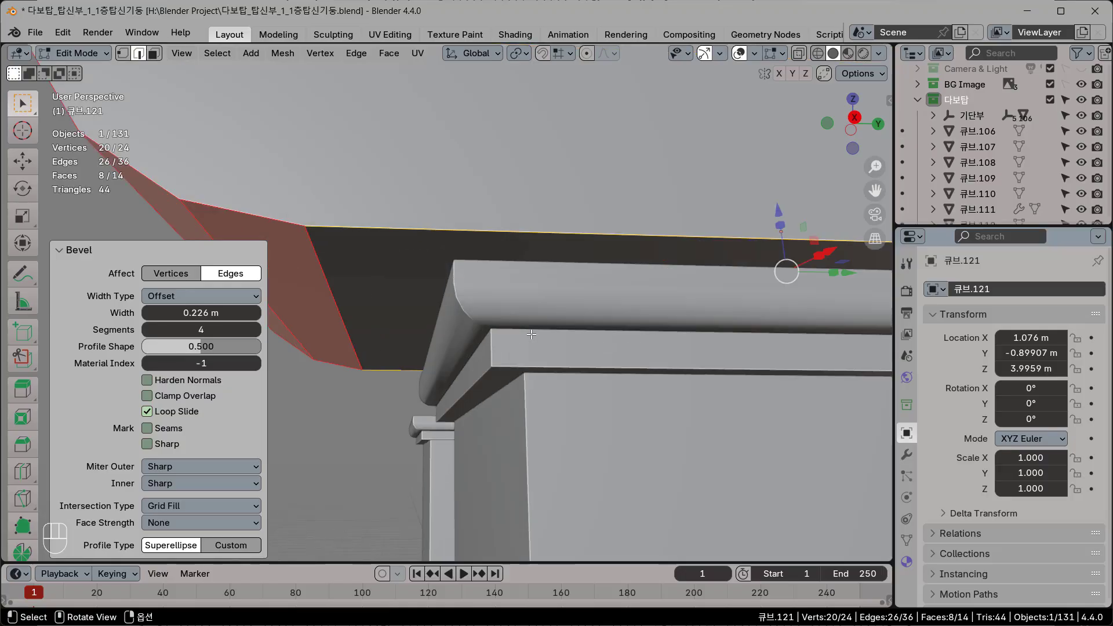
pyautogui.scroll(-2, 530, 334)
pyautogui.scroll(-8, 532, 334)
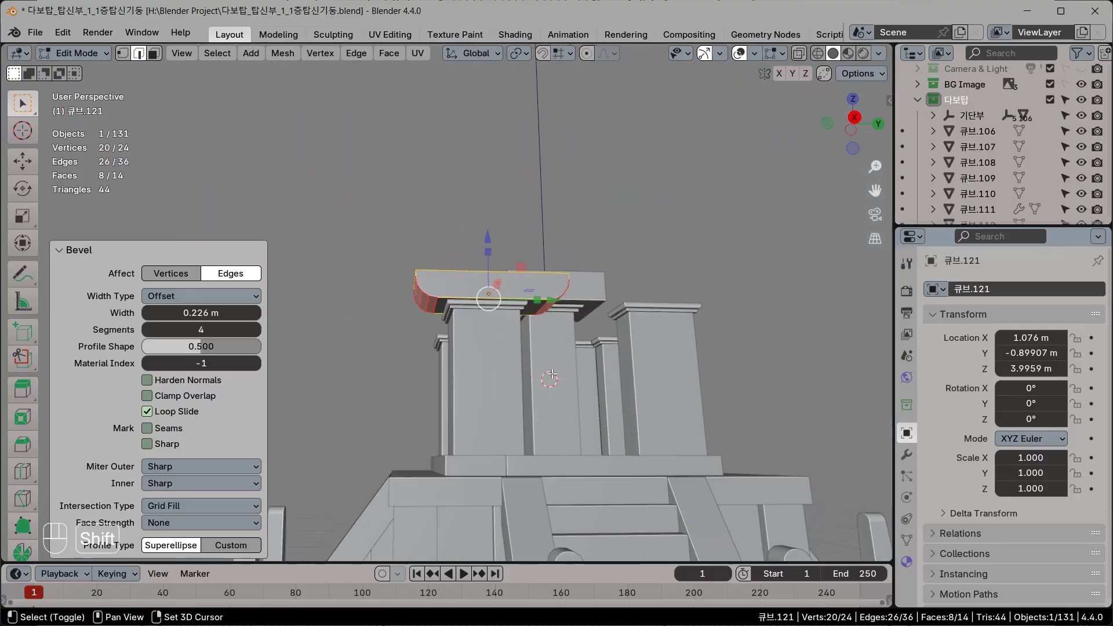
pyautogui.keyDown('shift'); pyautogui.moveTo(548, 395); pyautogui.dragTo(623, 344, button='middle'); pyautogui.keyUp('shift')
pyautogui.scroll(-1, 623, 345)
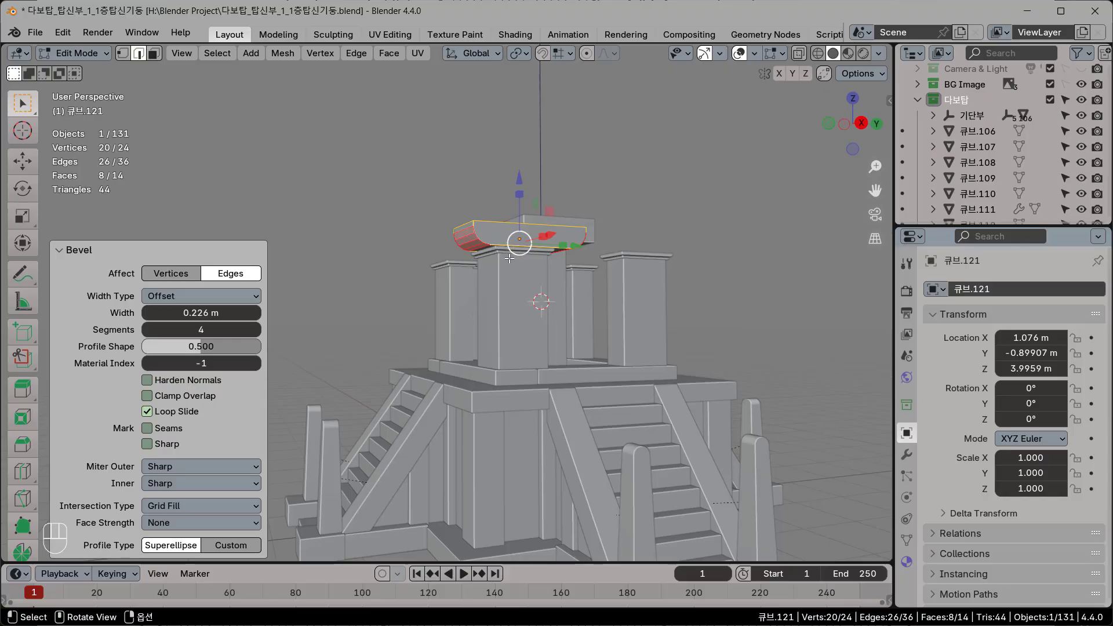
pyautogui.scroll(4, 508, 257)
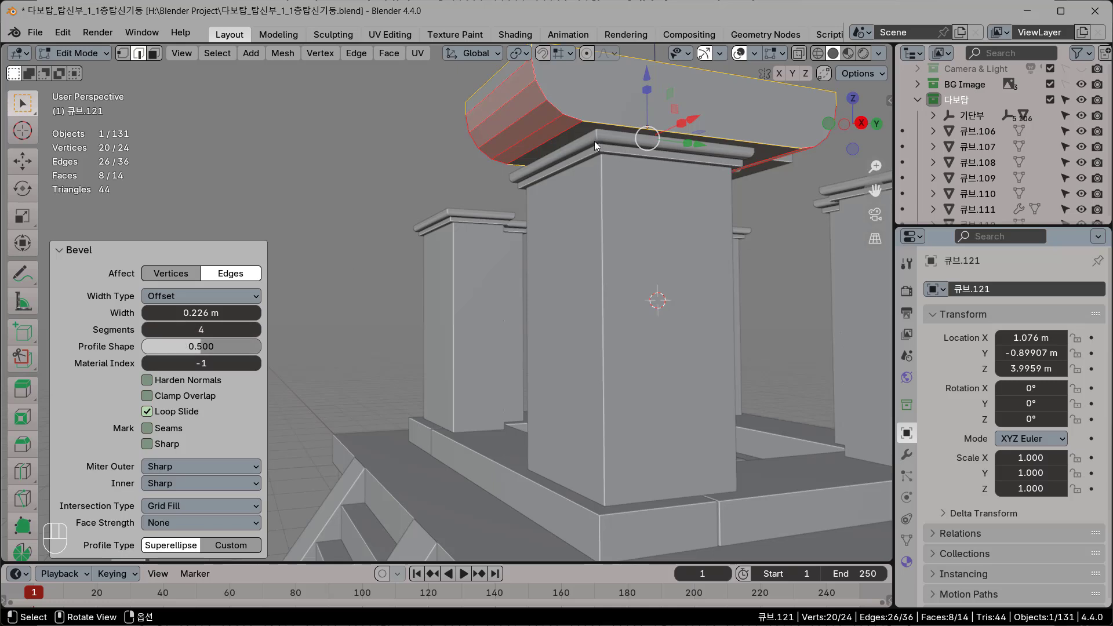
pyautogui.scroll(-2, 600, 138)
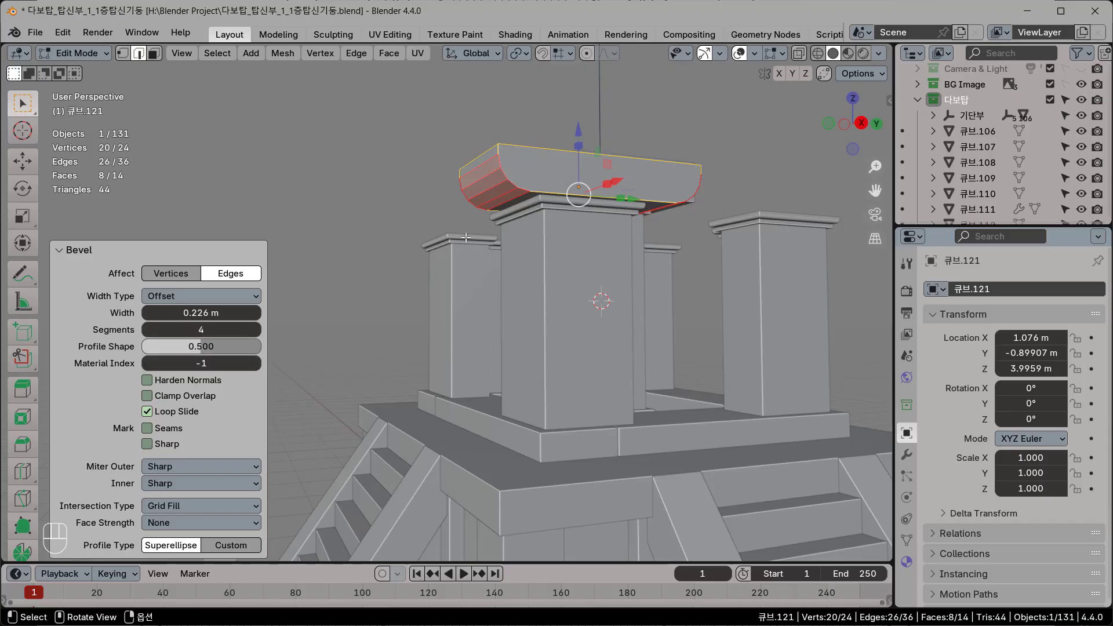
pyautogui.moveTo(466, 237); pyautogui.dragTo(476, 217, button='middle')
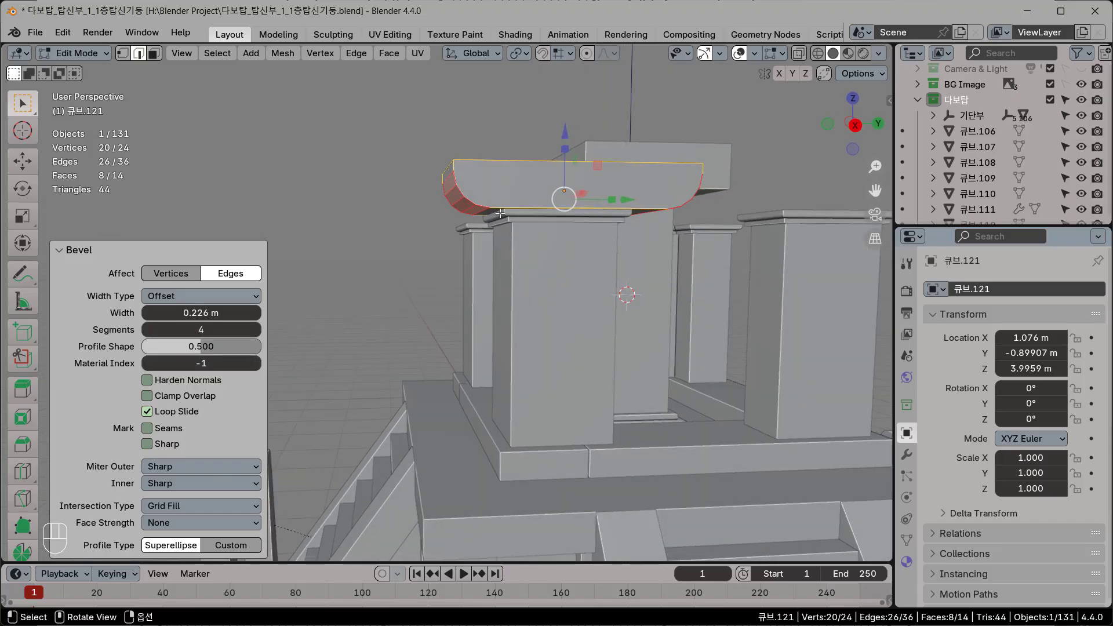
pyautogui.moveTo(454, 264); pyautogui.dragTo(521, 205, button='middle')
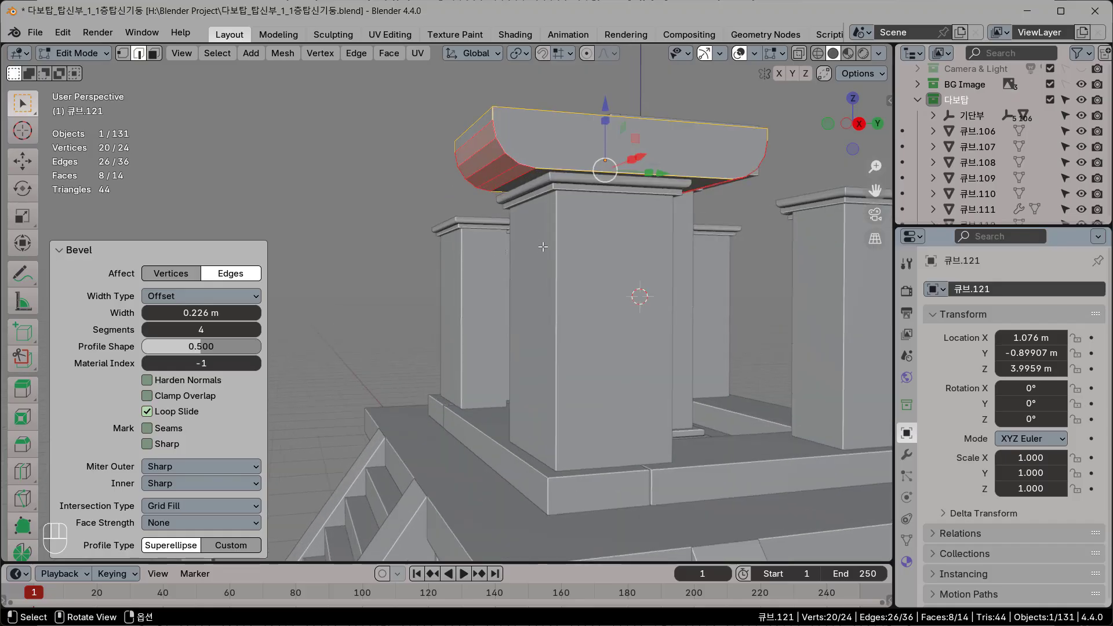
pyautogui.moveTo(543, 247); pyautogui.dragTo(497, 258, button='middle')
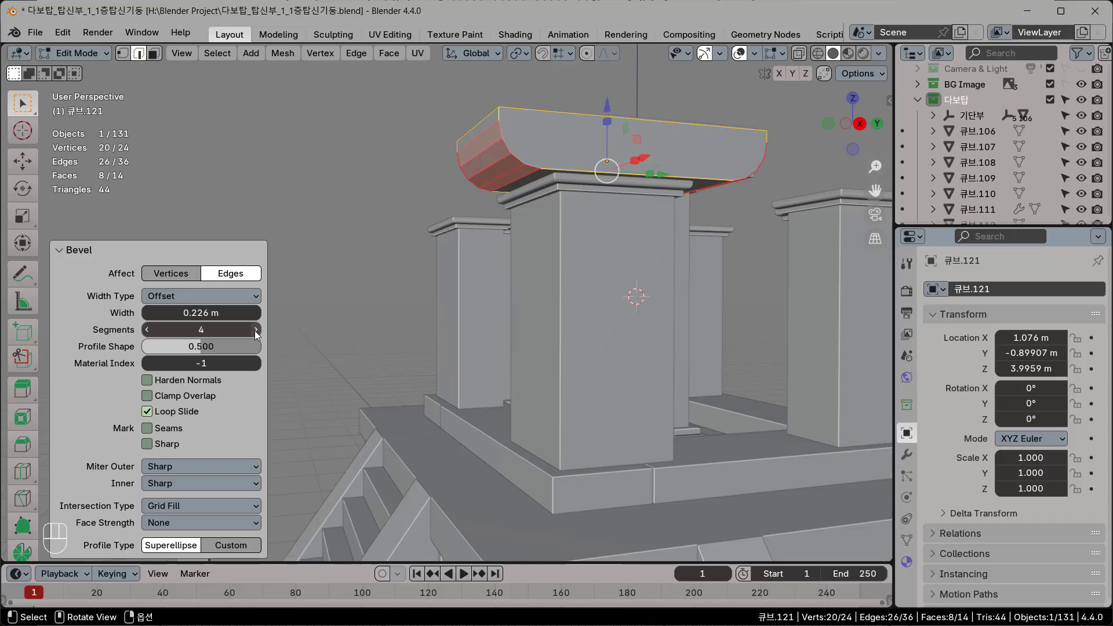
# Step: Set the bevel back to 7 segments, check the rounded ends, and collapse the bevel settings
pyautogui.click(255, 329)
pyautogui.click(255, 329)
pyautogui.click(256, 329)
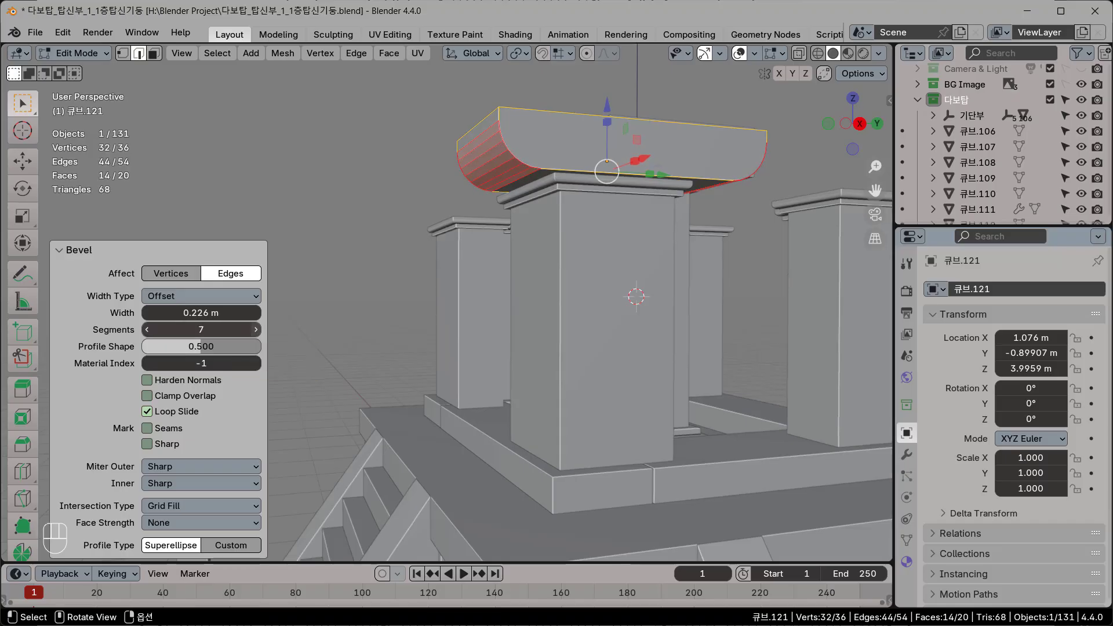
pyautogui.moveTo(445, 277); pyautogui.dragTo(433, 162, button='middle')
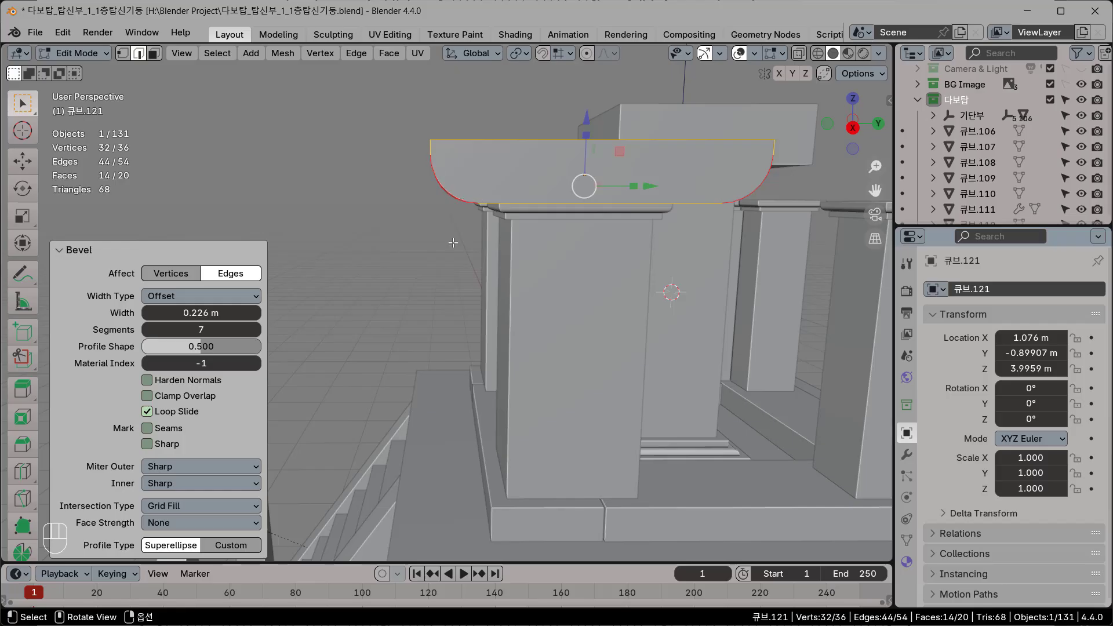
pyautogui.moveTo(453, 244); pyautogui.dragTo(468, 212, button='middle')
pyautogui.scroll(-3, 490, 209)
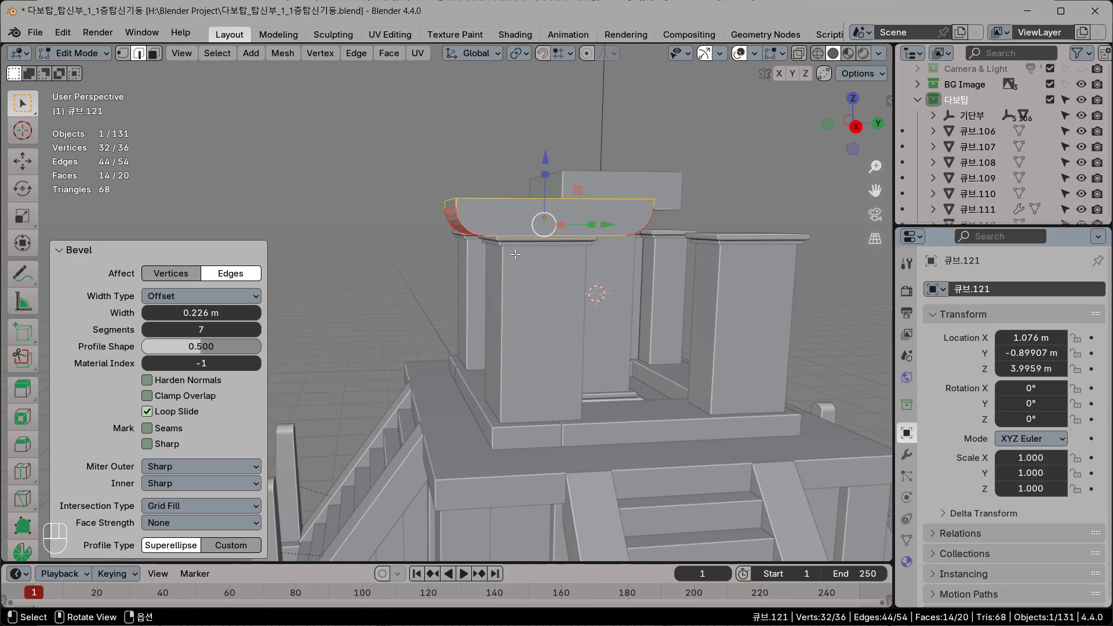
pyautogui.moveTo(481, 248); pyautogui.dragTo(488, 244, button='middle')
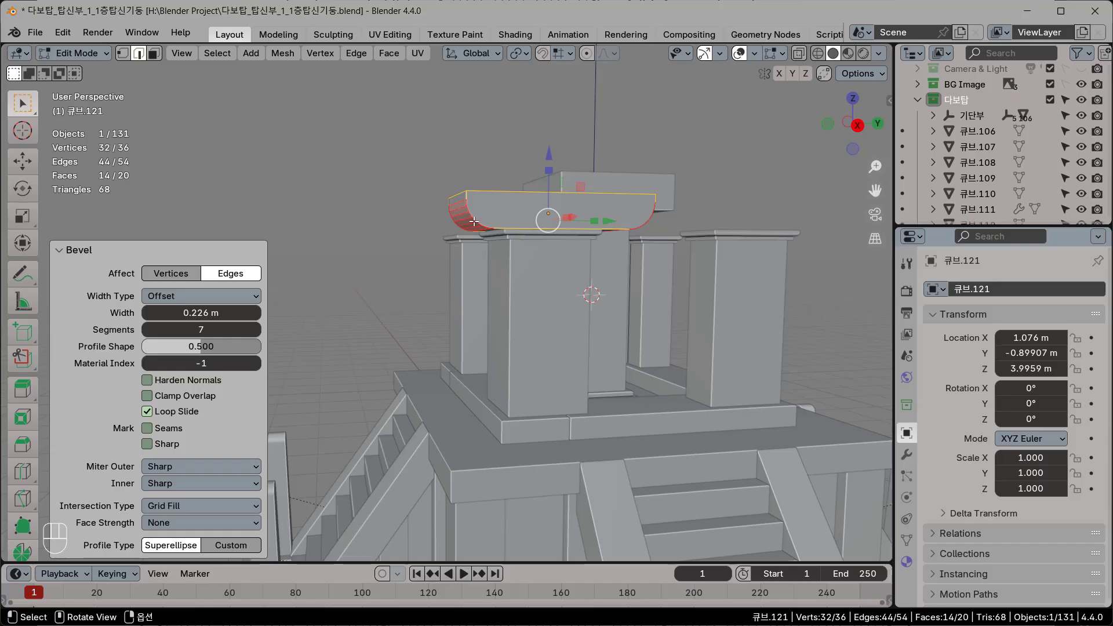
pyautogui.moveTo(456, 256); pyautogui.dragTo(436, 254, button='middle')
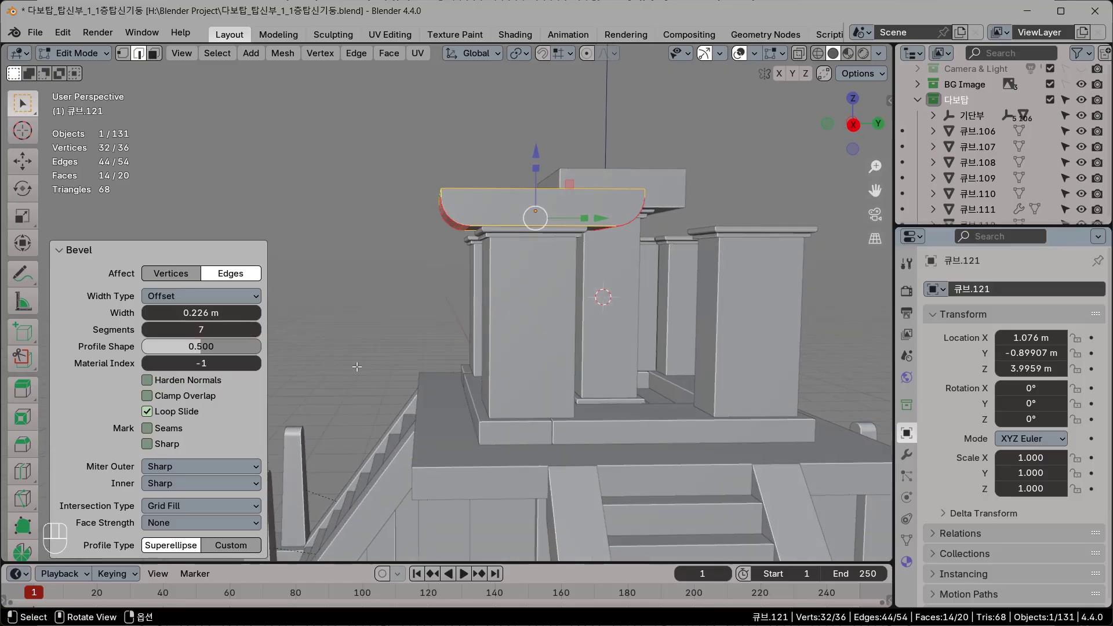
pyautogui.click(60, 254)
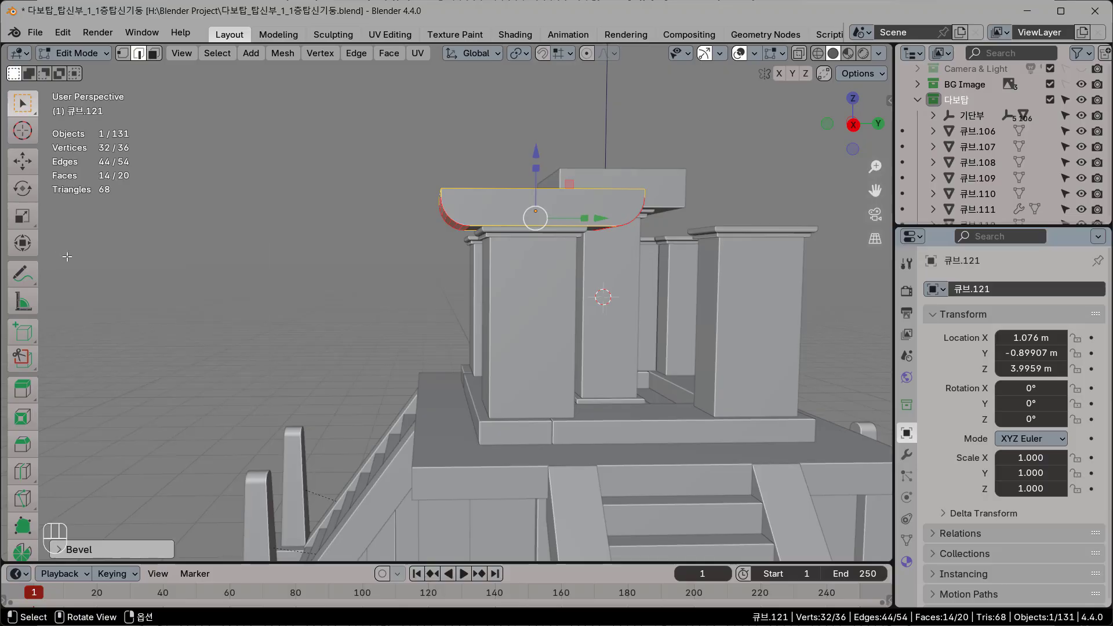
# Step: Return to Object Mode and show the bracket block in wireframe from the front over the elevation drawing
pyautogui.moveTo(486, 394)
pyautogui.mouseDown(button='middle')
pyautogui.moveTo(477, 396)
pyautogui.moveTo(490, 403)
pyautogui.mouseUp(button='middle')
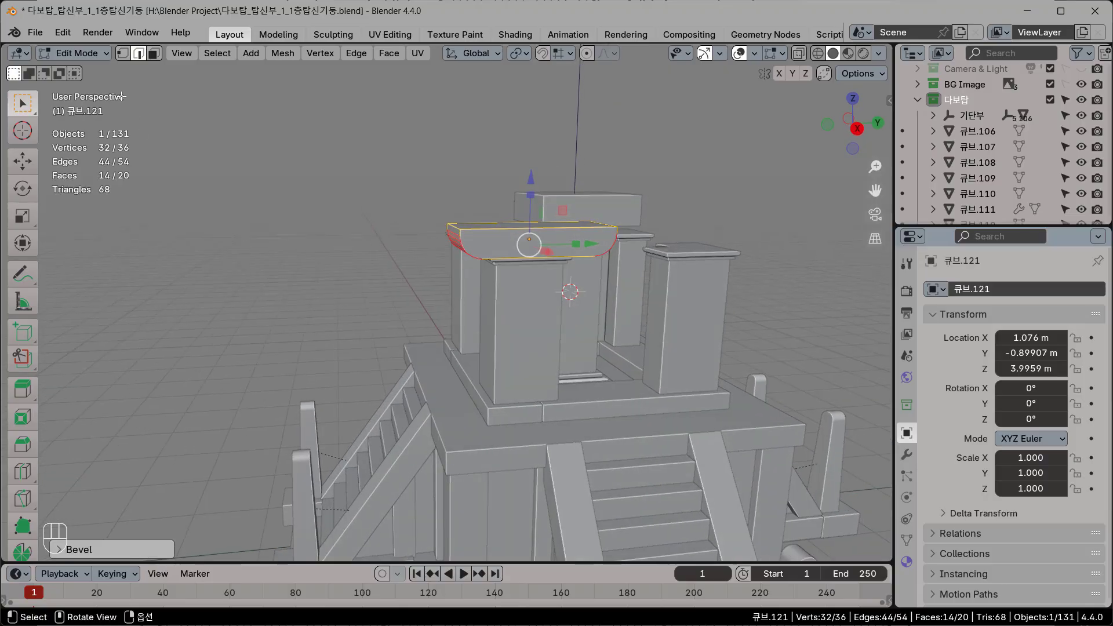
pyautogui.press('Tab')
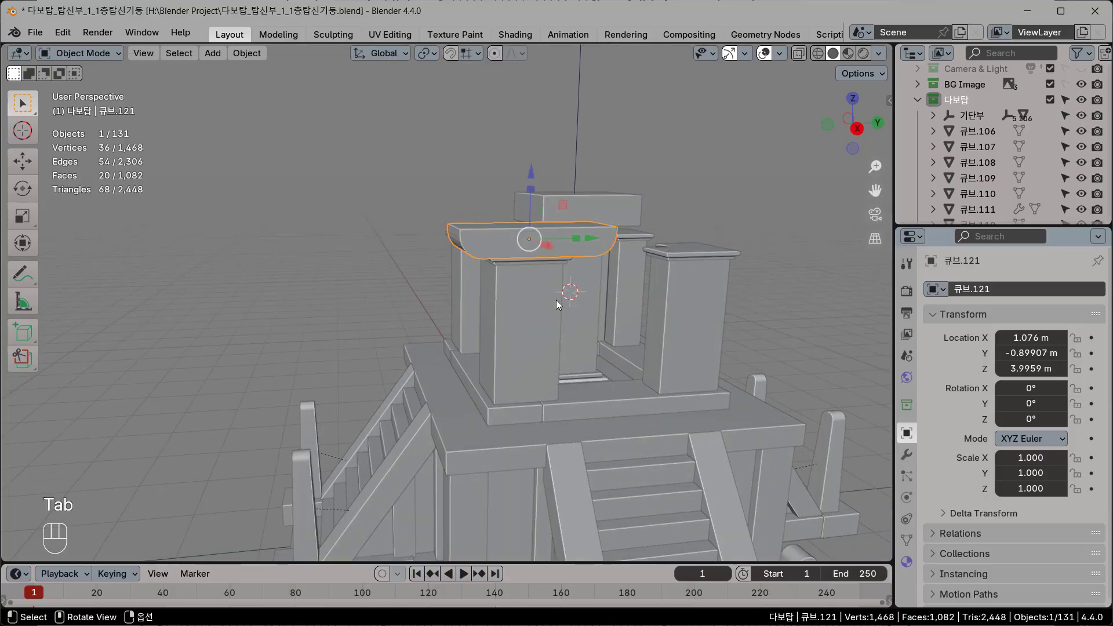
pyautogui.press('KP_1')
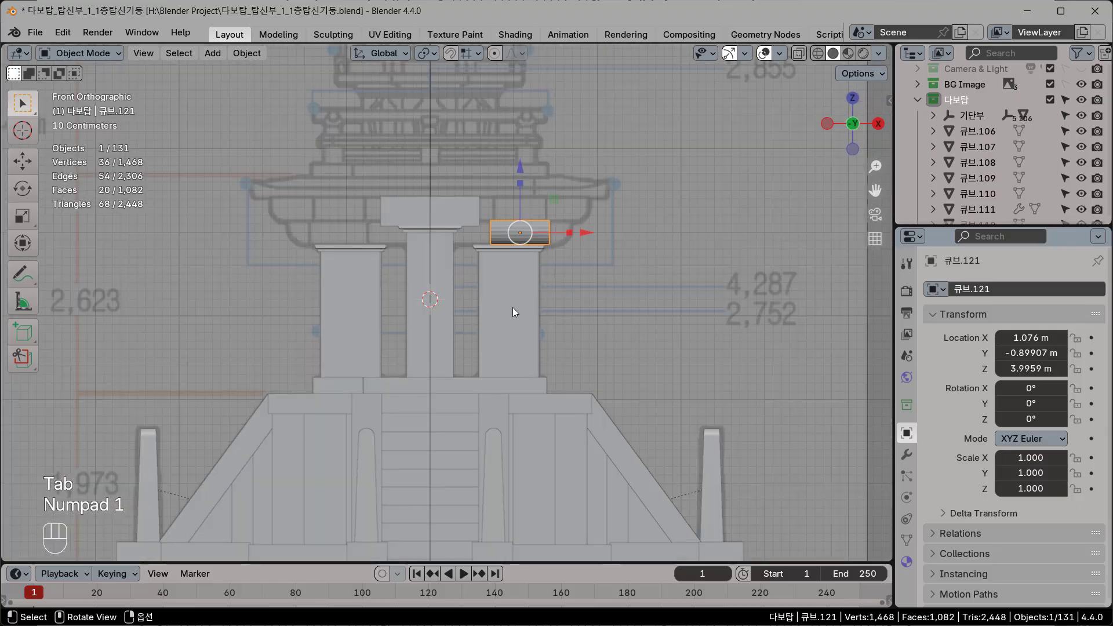
pyautogui.hotkey('shift', 'z')
pyautogui.scroll(2, 510, 303)
pyautogui.keyDown('shift'); pyautogui.moveTo(561, 258); pyautogui.dragTo(517, 324, button='middle'); pyautogui.keyUp('shift')
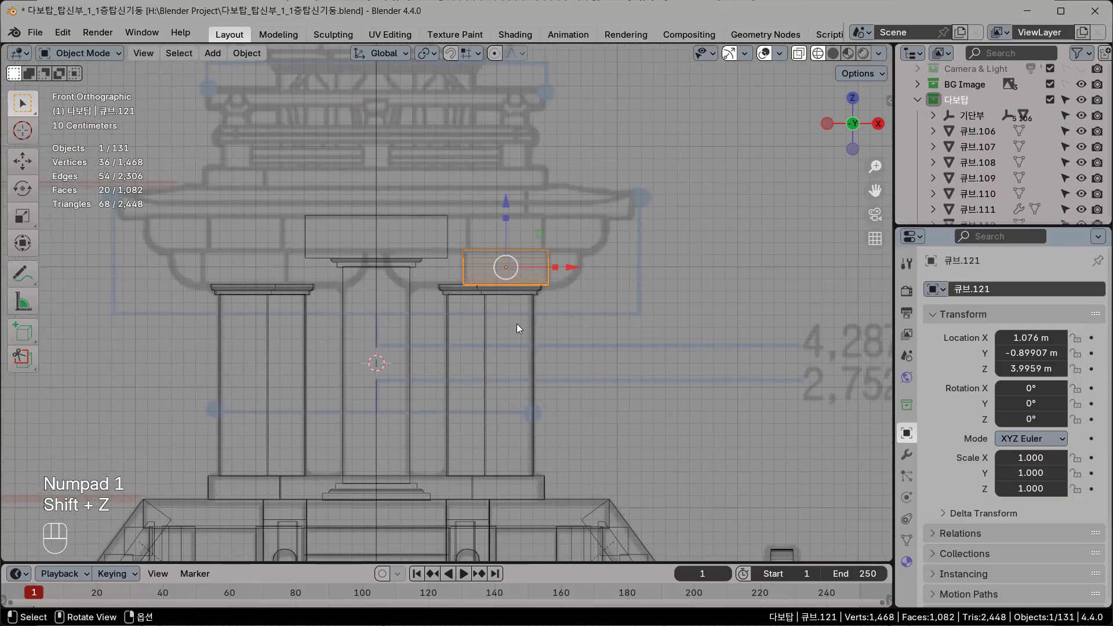
# Step: Check the shape and arrangement of the bracket stones above the pillars in the reference photo 5.jpg
pyautogui.scroll(2, 488, 224)
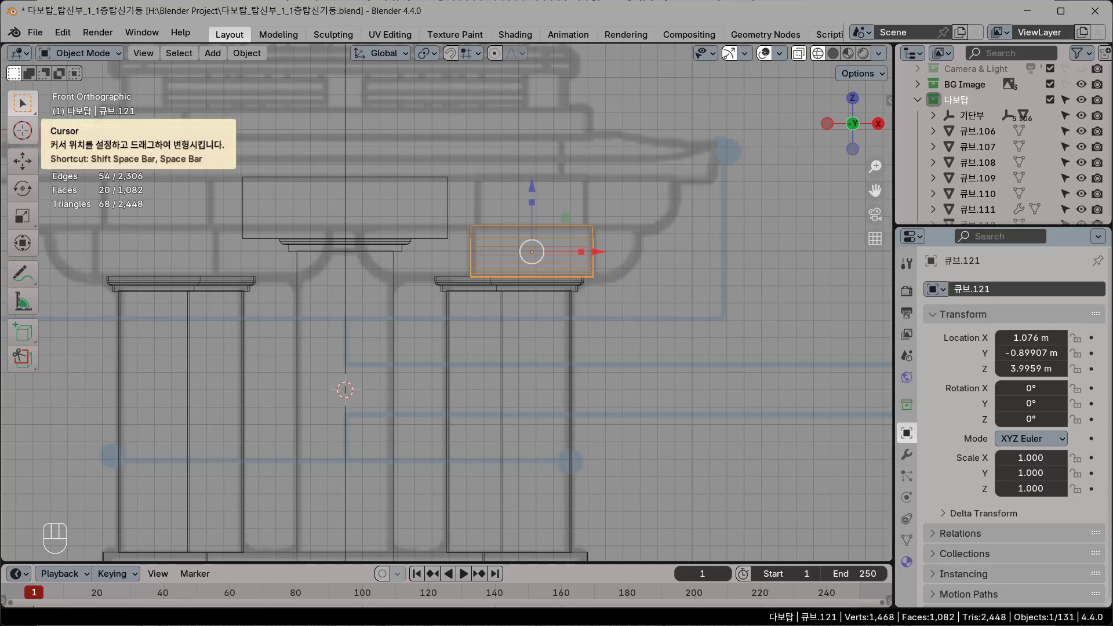
pyautogui.moveTo(0, 87); pyautogui.dragTo(404, 59)
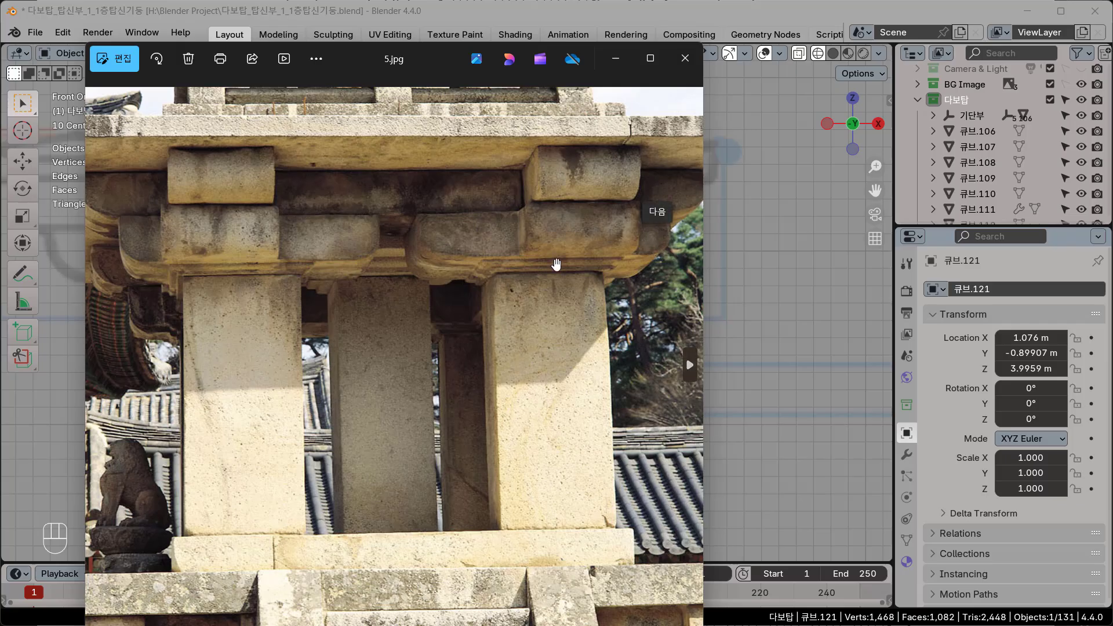
pyautogui.moveTo(382, 55); pyautogui.dragTo(0, 56)
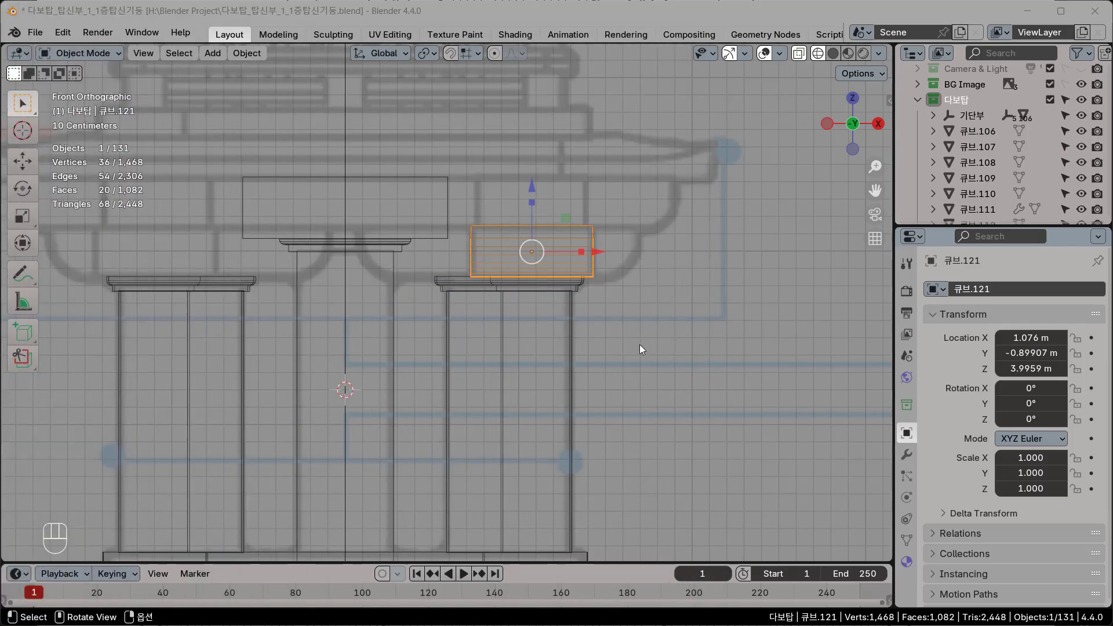
# Step: In top view, duplicate the rounded bracket block in place and rotate the copy to -90° about Z
pyautogui.click(683, 291)
pyautogui.press('KP_7')
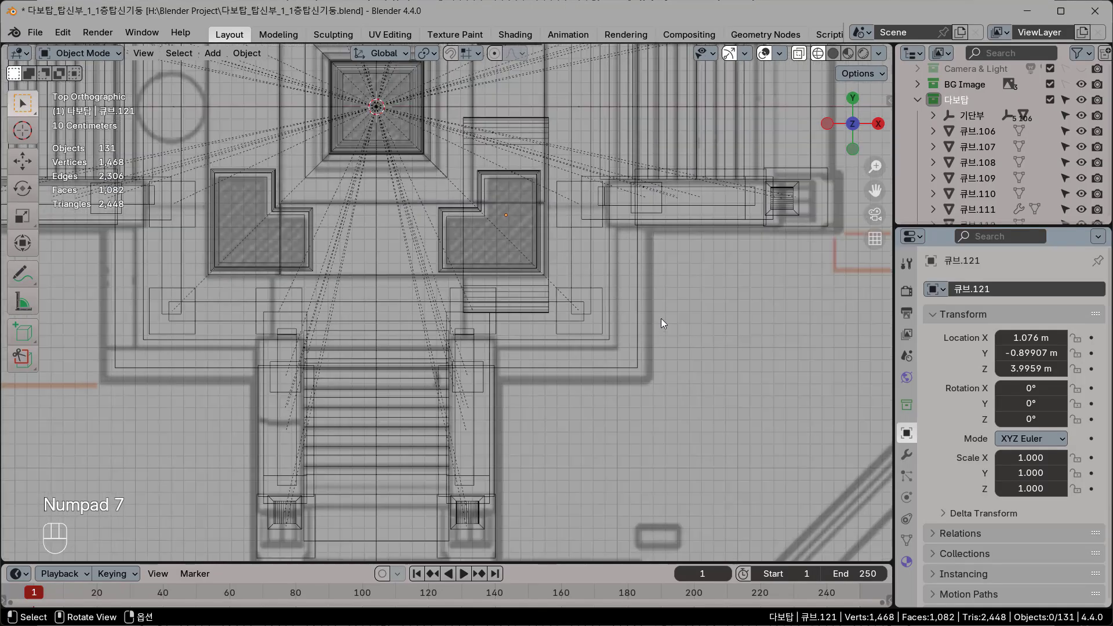
pyautogui.keyDown('shift'); pyautogui.moveTo(631, 297); pyautogui.dragTo(643, 379, button='middle'); pyautogui.keyUp('shift')
pyautogui.scroll(1, 608, 351)
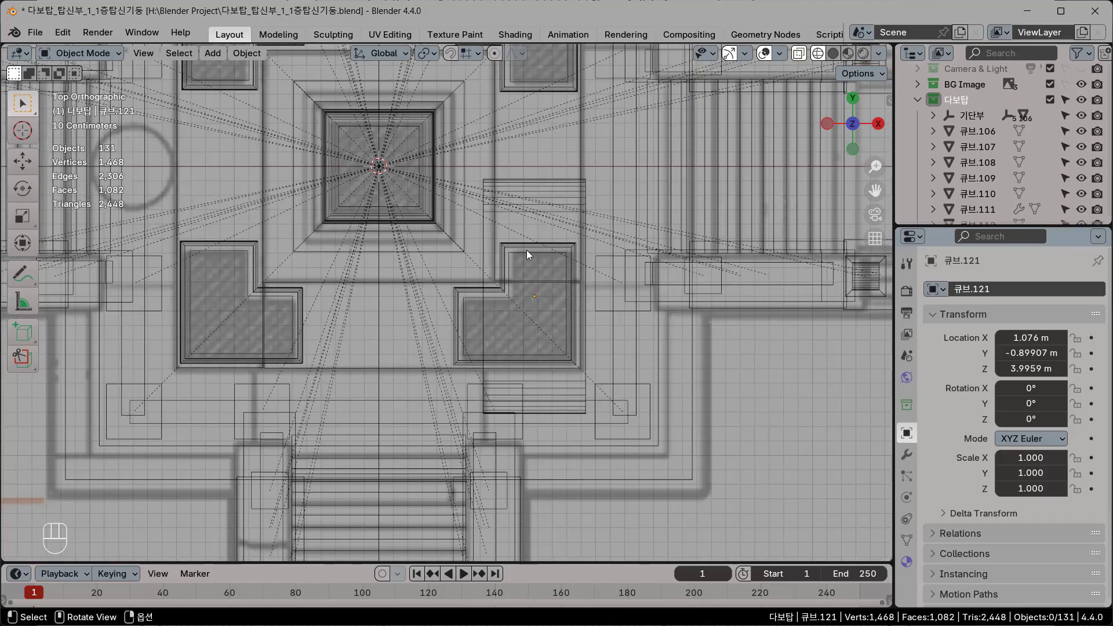
pyautogui.click(483, 181)
pyautogui.scroll(3, 521, 292)
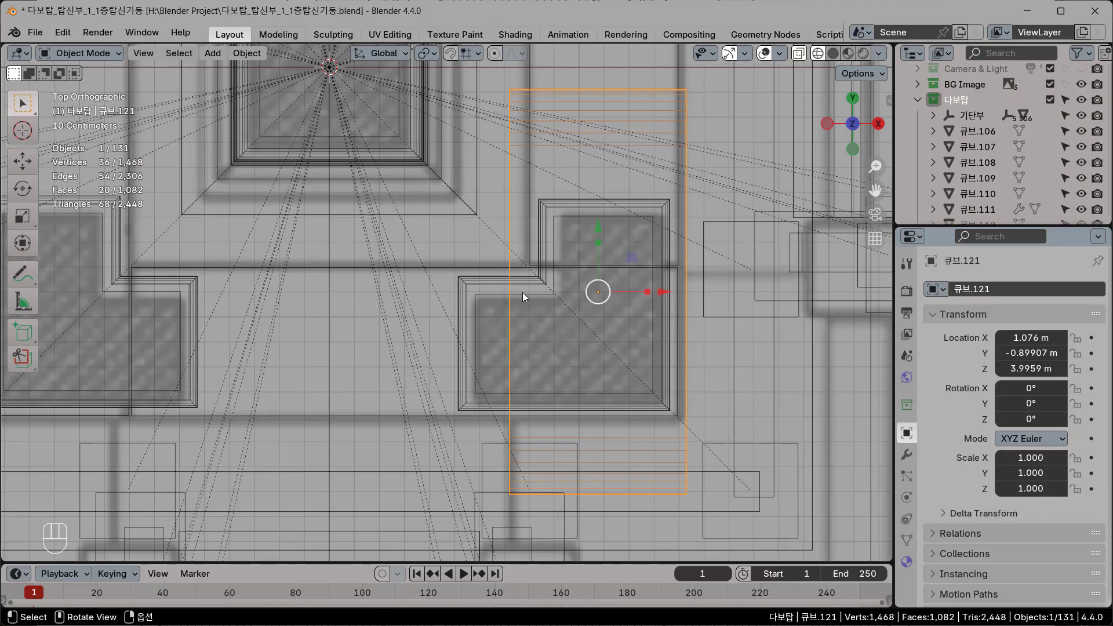
pyautogui.keyDown('shift'); pyautogui.moveTo(558, 291); pyautogui.dragTo(540, 286, button='middle'); pyautogui.keyUp('shift')
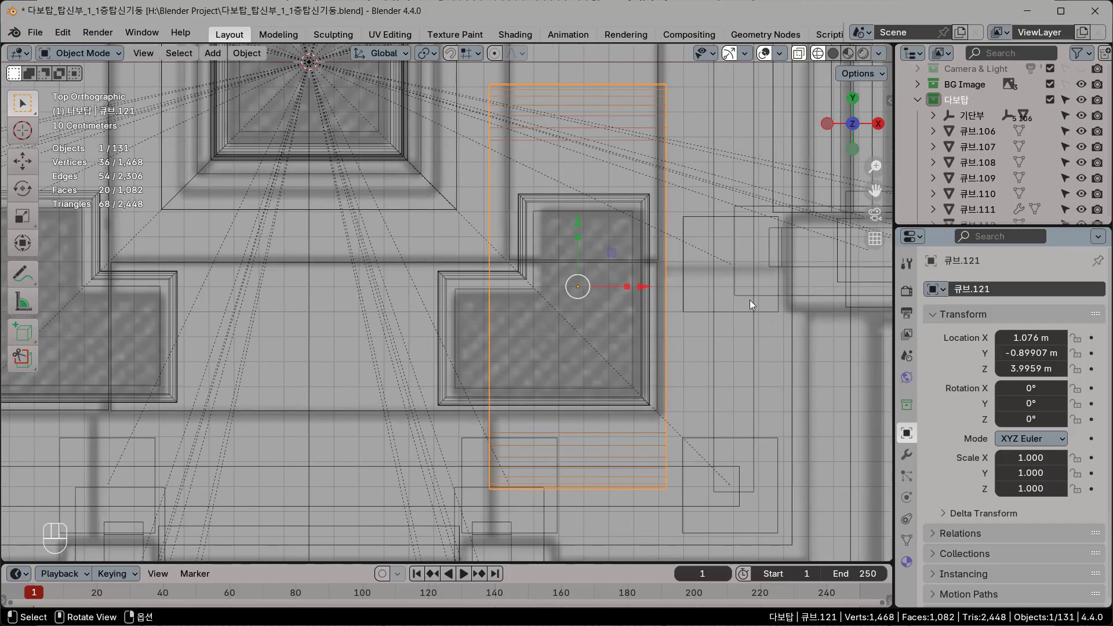
pyautogui.keyDown('shift'); pyautogui.moveTo(712, 307); pyautogui.dragTo(642, 301, button='middle'); pyautogui.keyUp('shift')
pyautogui.scroll(-1, 641, 302)
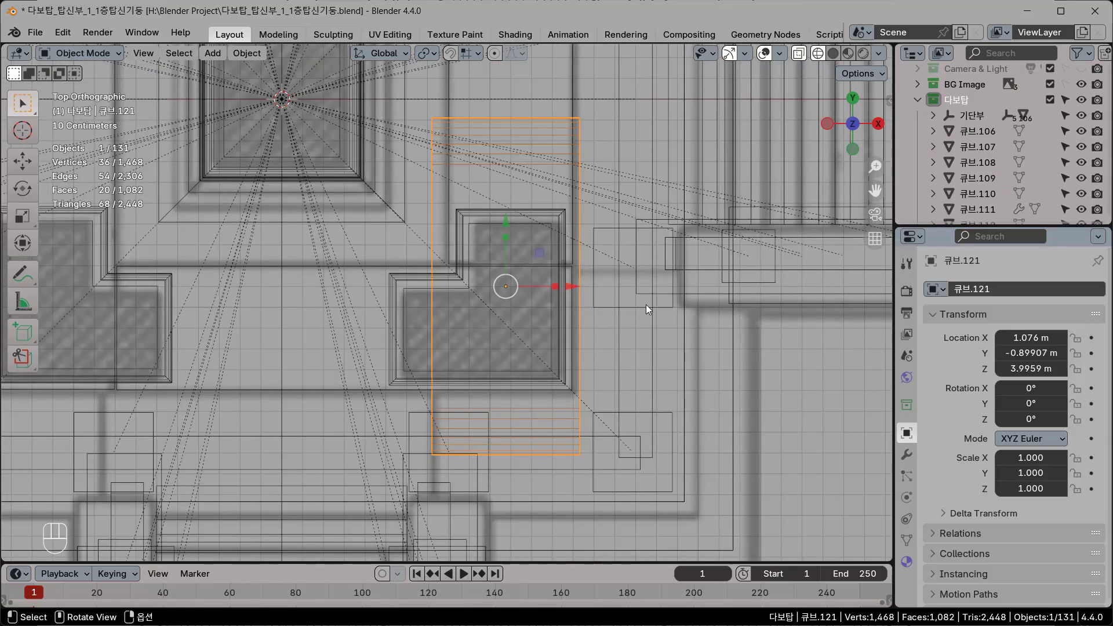
pyautogui.hotkey('shift', 'd')
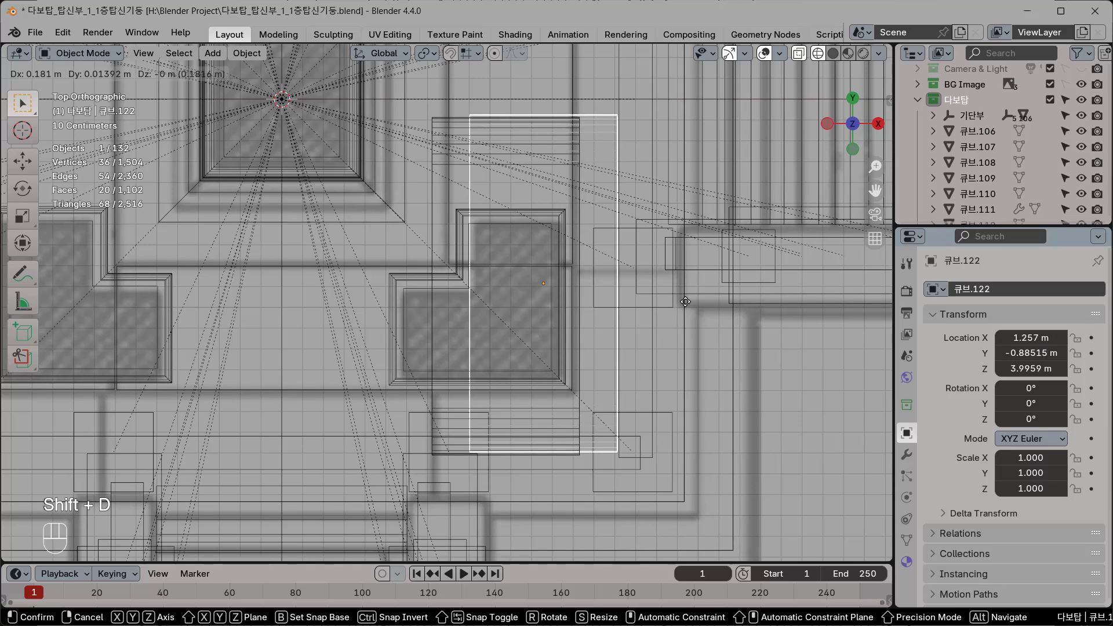
pyautogui.rightClick(685, 302)
pyautogui.press('r')
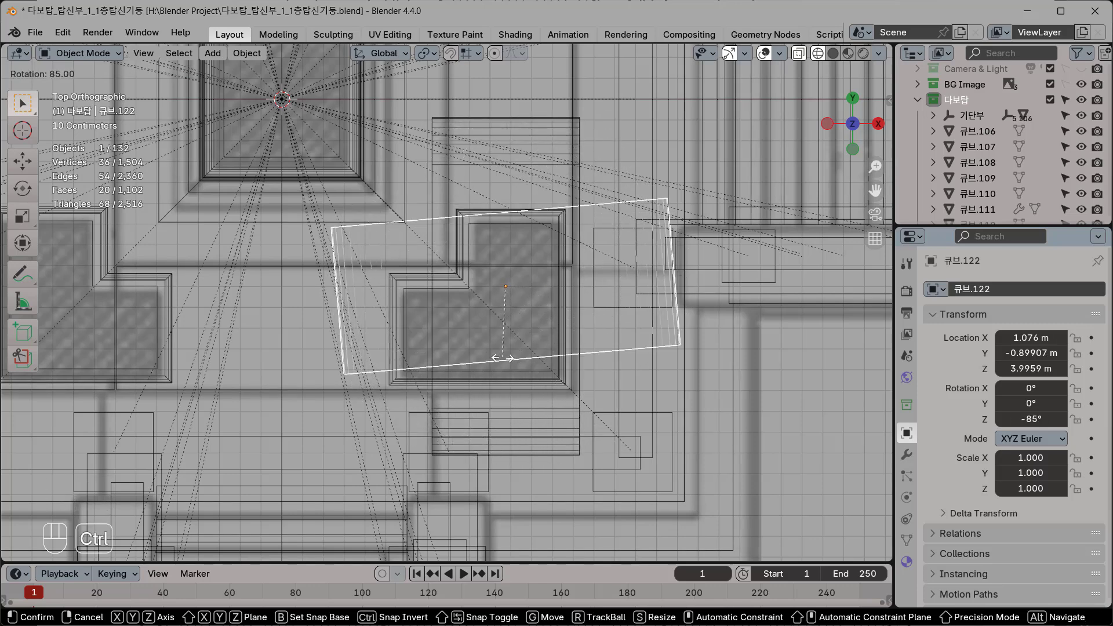
pyautogui.click(497, 357)
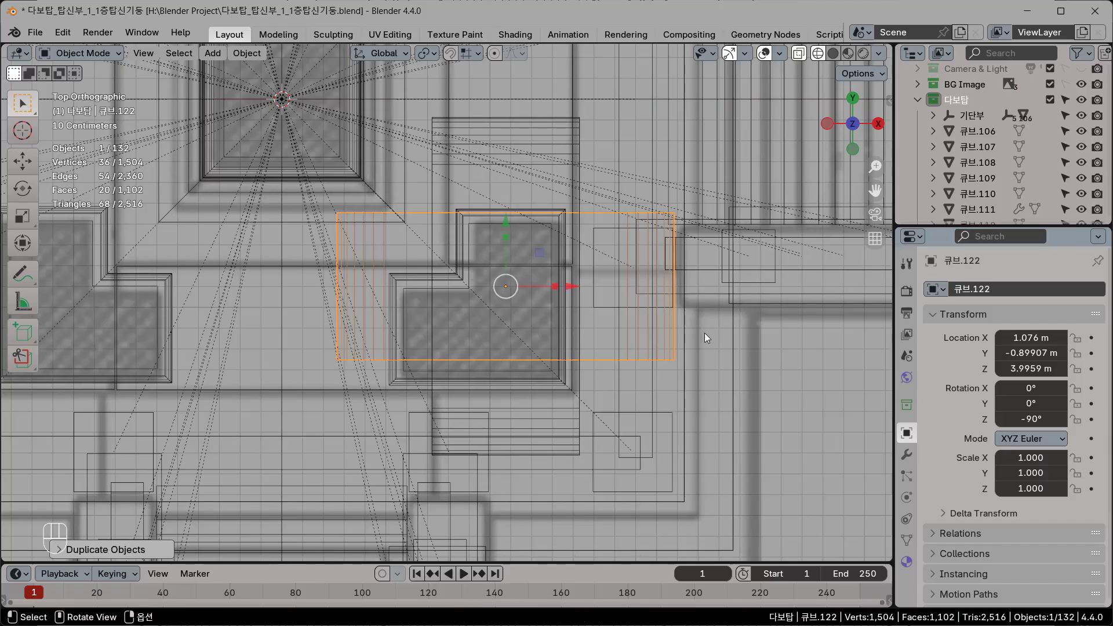
# Step: Align the rotated copy with the elevation drawing from the front and right, moving it to about X 0.8834 m and Y -1.0917 m
pyautogui.press('KP_1')
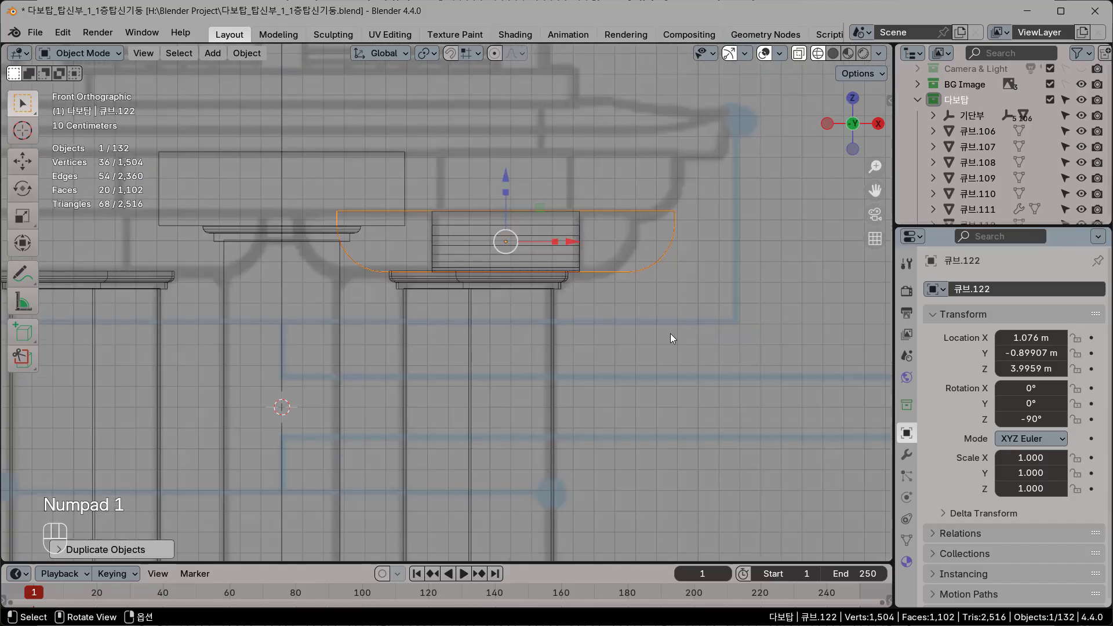
pyautogui.scroll(-5, 666, 335)
pyautogui.scroll(6, 562, 300)
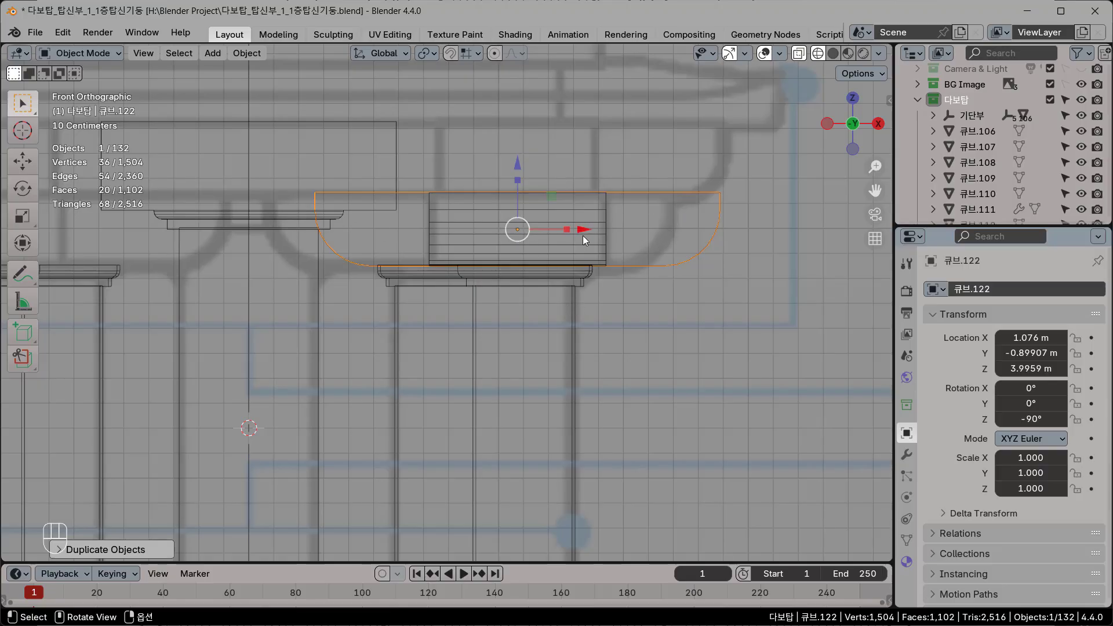
pyautogui.moveTo(584, 231); pyautogui.dragTo(533, 231)
pyautogui.keyDown('shift'); pyautogui.moveTo(503, 235); pyautogui.dragTo(527, 255, button='middle'); pyautogui.keyUp('shift')
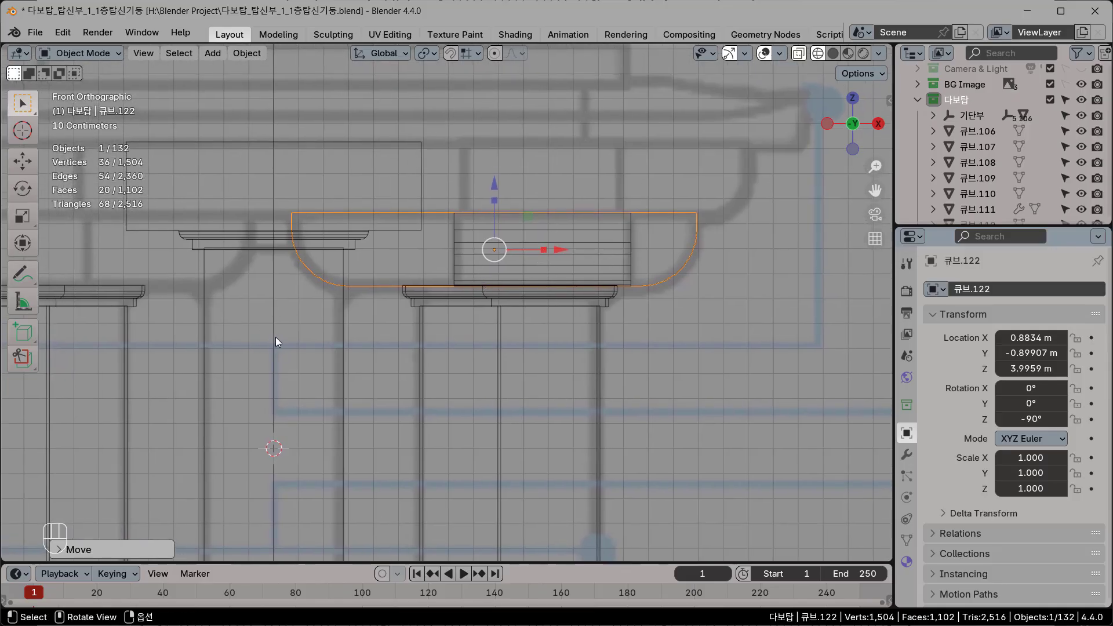
pyautogui.press('KP_3')
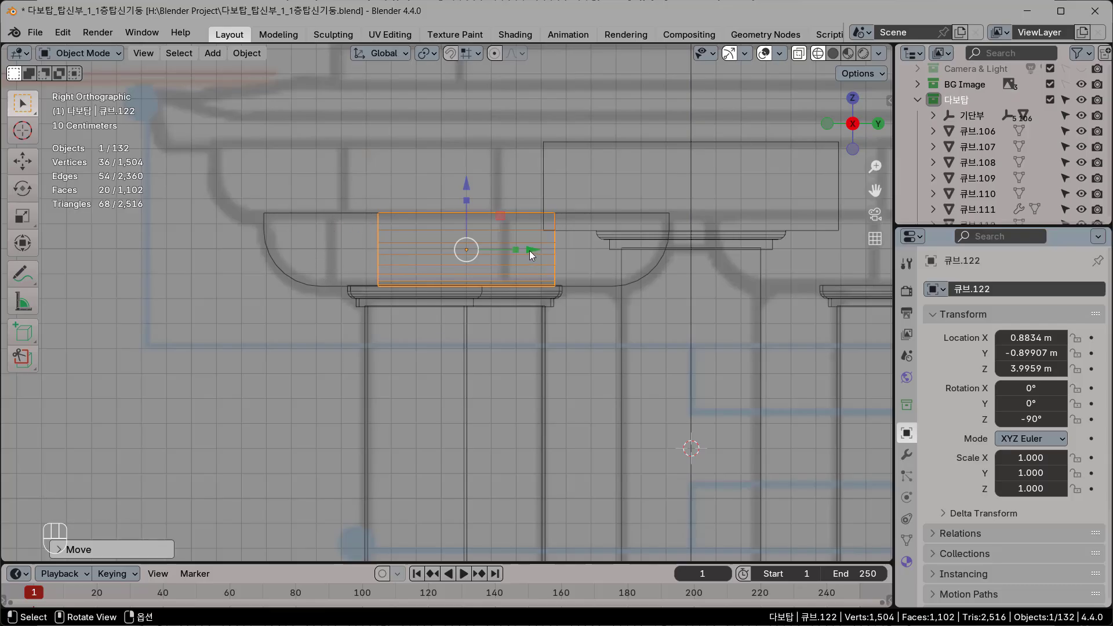
pyautogui.moveTo(529, 250); pyautogui.dragTo(476, 258)
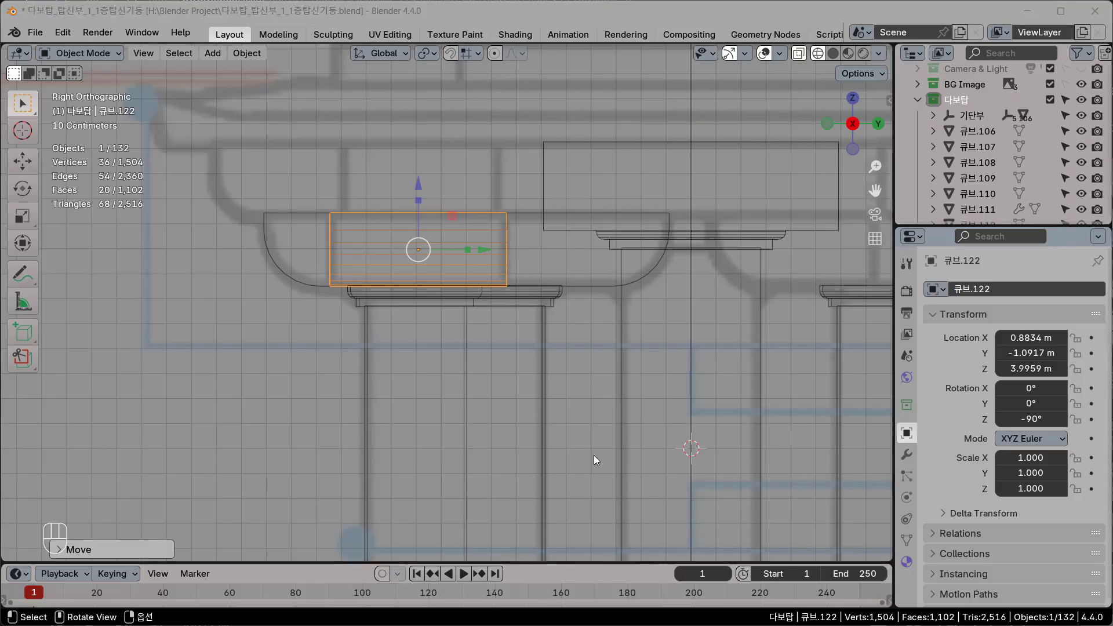
# Step: Return to solid shading and apply Shade Auto Smooth to both crossed bracket blocks
pyautogui.moveTo(571, 371)
pyautogui.mouseDown(button='middle')
pyautogui.moveTo(583, 347)
pyautogui.moveTo(572, 370)
pyautogui.moveTo(661, 405)
pyautogui.moveTo(596, 405)
pyautogui.moveTo(626, 413)
pyautogui.moveTo(599, 402)
pyautogui.moveTo(572, 363)
pyautogui.moveTo(635, 354)
pyautogui.moveTo(555, 329)
pyautogui.moveTo(583, 339)
pyautogui.mouseUp(button='middle')
pyautogui.hotkey('shift', 'z')
pyautogui.click(396, 180)
pyautogui.rightClick(430, 196)
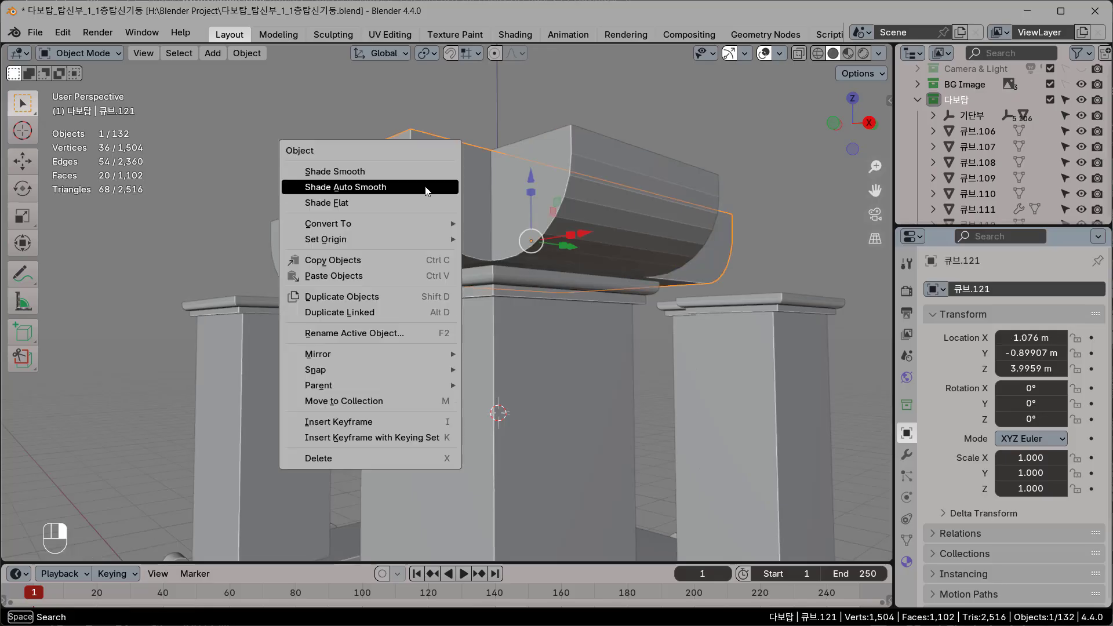
pyautogui.click(375, 187)
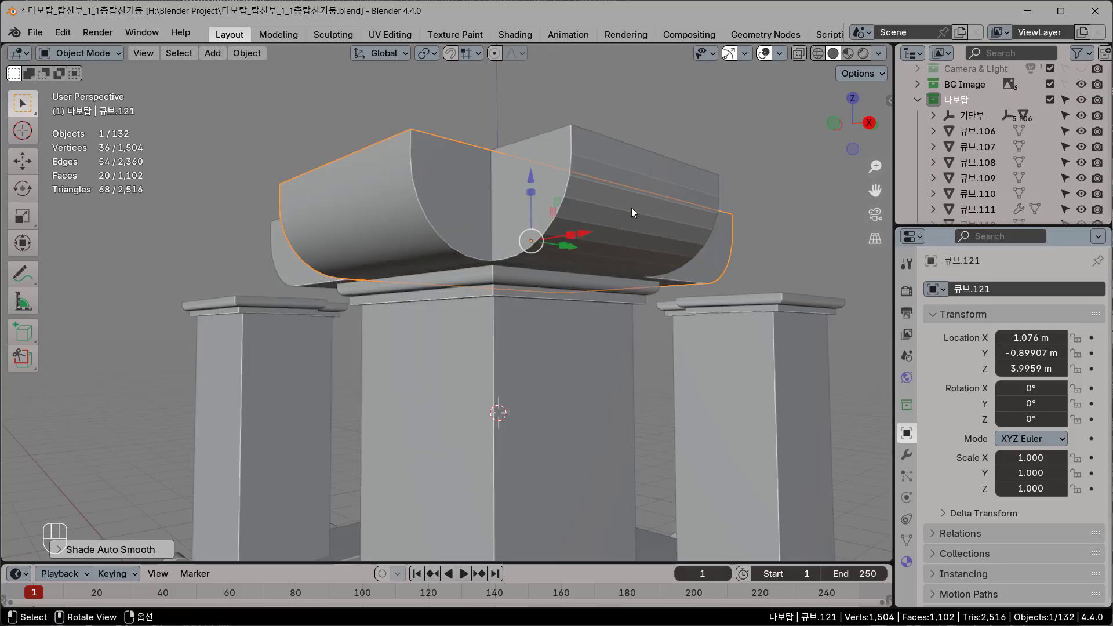
pyautogui.click(621, 171)
pyautogui.rightClick(653, 180)
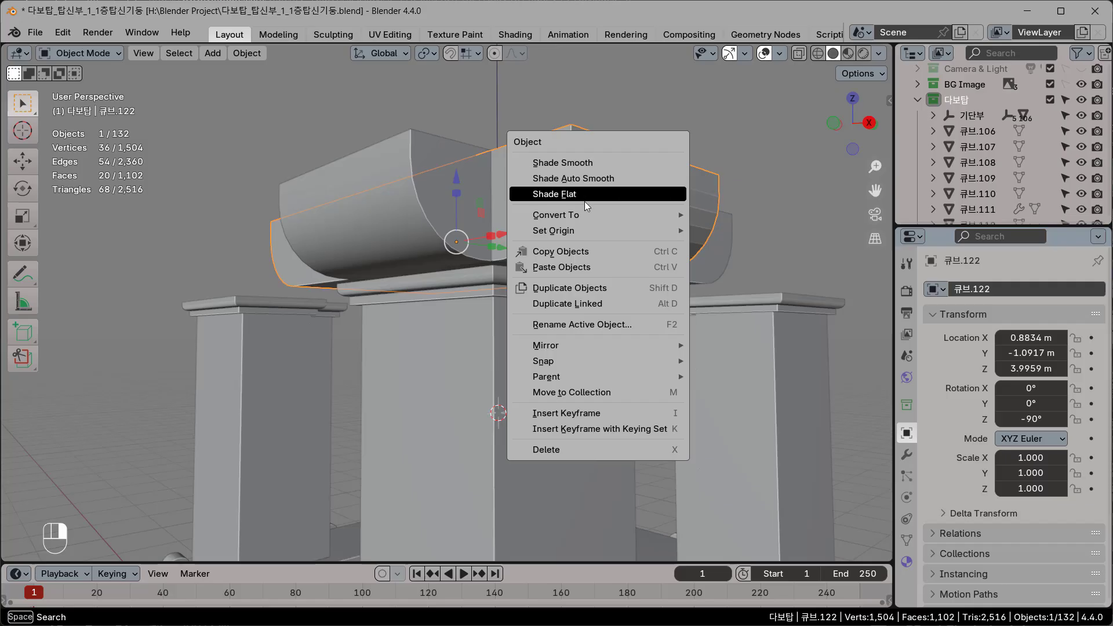
pyautogui.click(623, 180)
# Step: Examine from above how the top faces of the two crossed bracket blocks overlap, selecting each block in turn
pyautogui.moveTo(620, 280); pyautogui.dragTo(515, 352, button='middle')
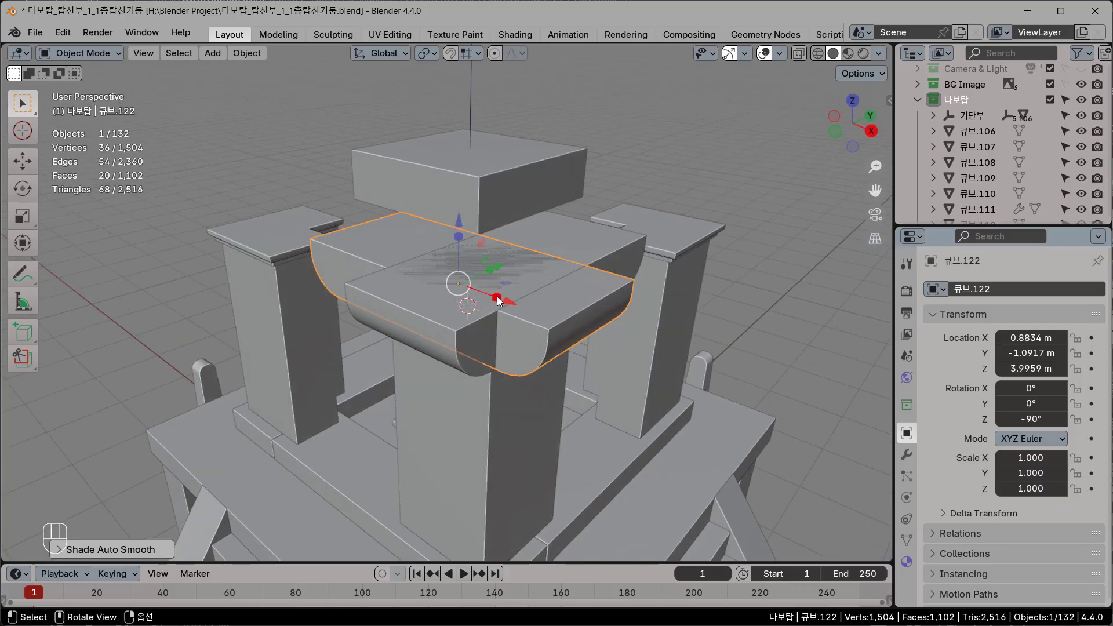
pyautogui.moveTo(536, 323); pyautogui.dragTo(547, 342, button='middle')
pyautogui.scroll(3, 526, 340)
pyautogui.click(381, 375)
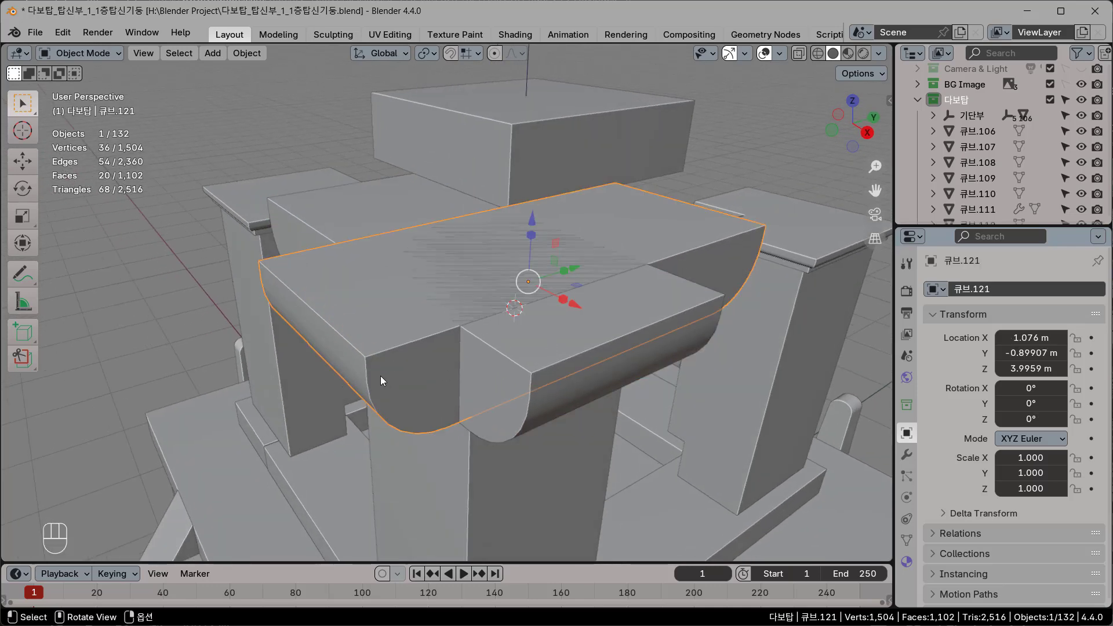
pyautogui.click(534, 381)
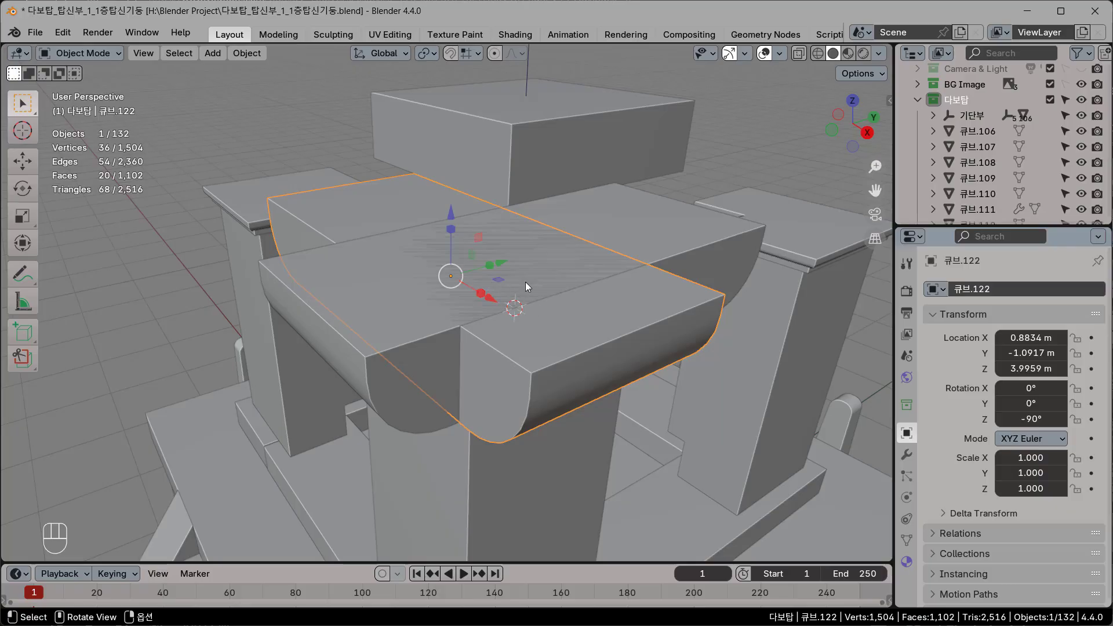
pyautogui.scroll(3, 513, 310)
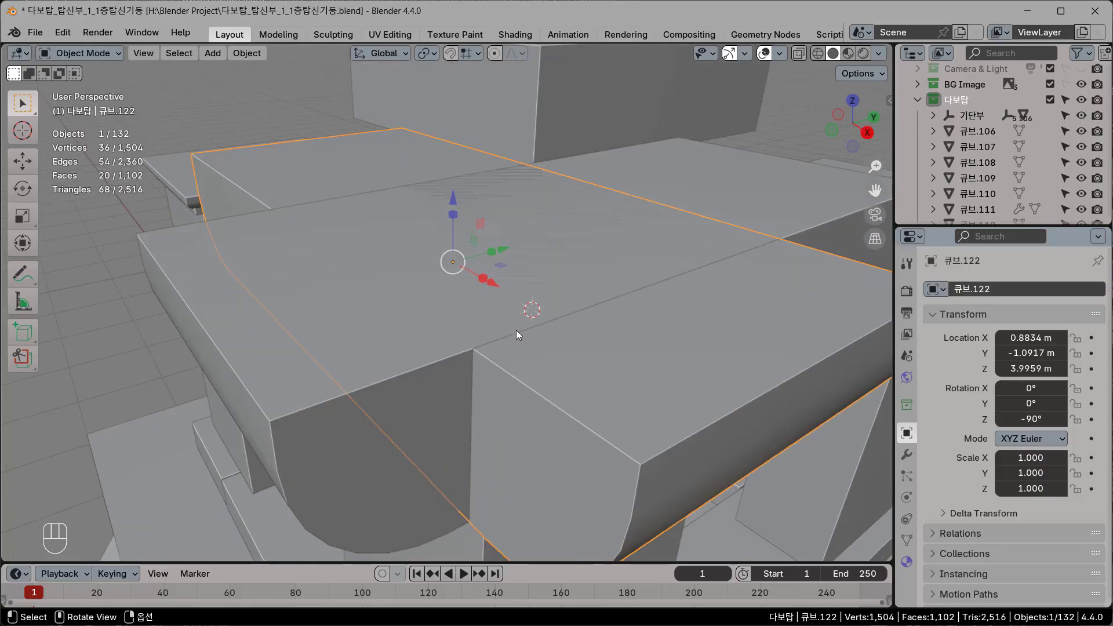
pyautogui.moveTo(500, 335); pyautogui.dragTo(474, 332, button='middle')
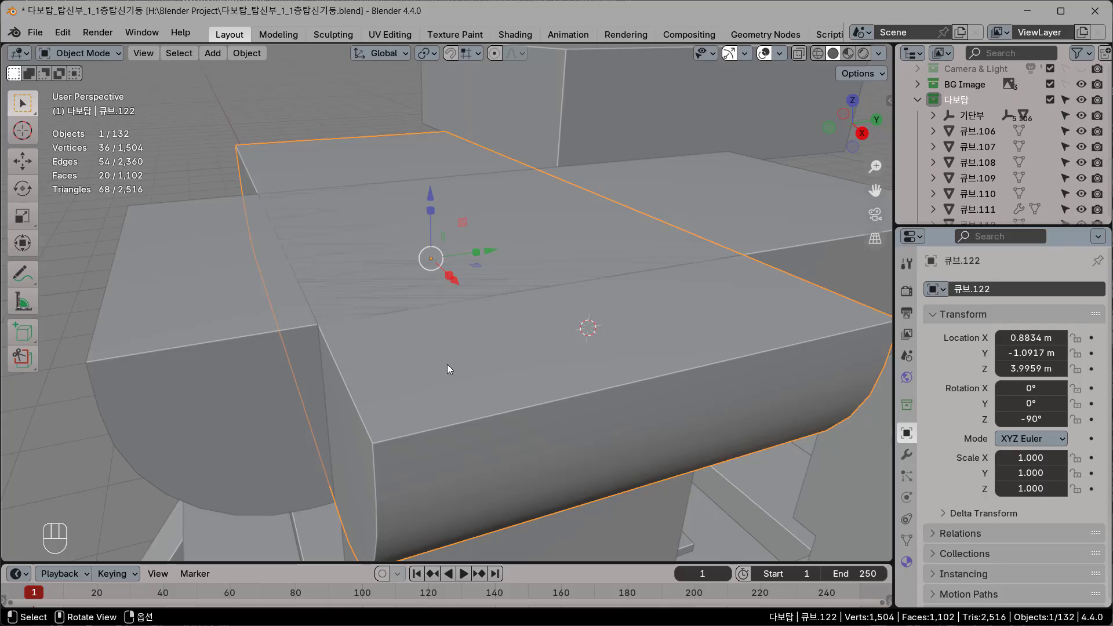
pyautogui.click(472, 363)
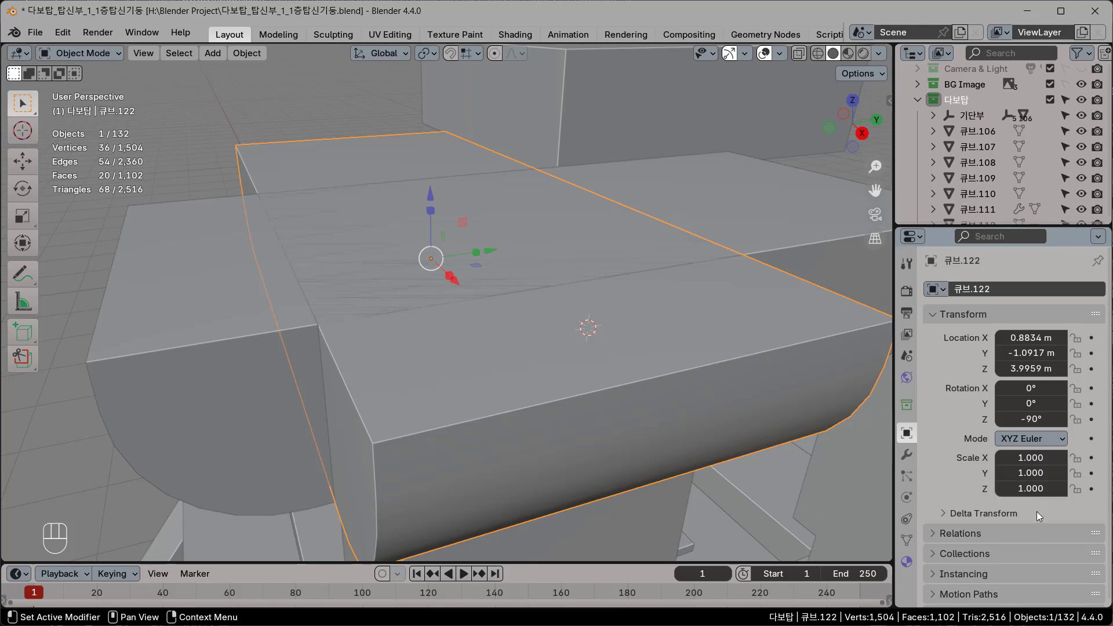
# Step: Set the rotated bracket block's Z scale to 0.9995 and recheck the entered value
pyautogui.click(1035, 489)
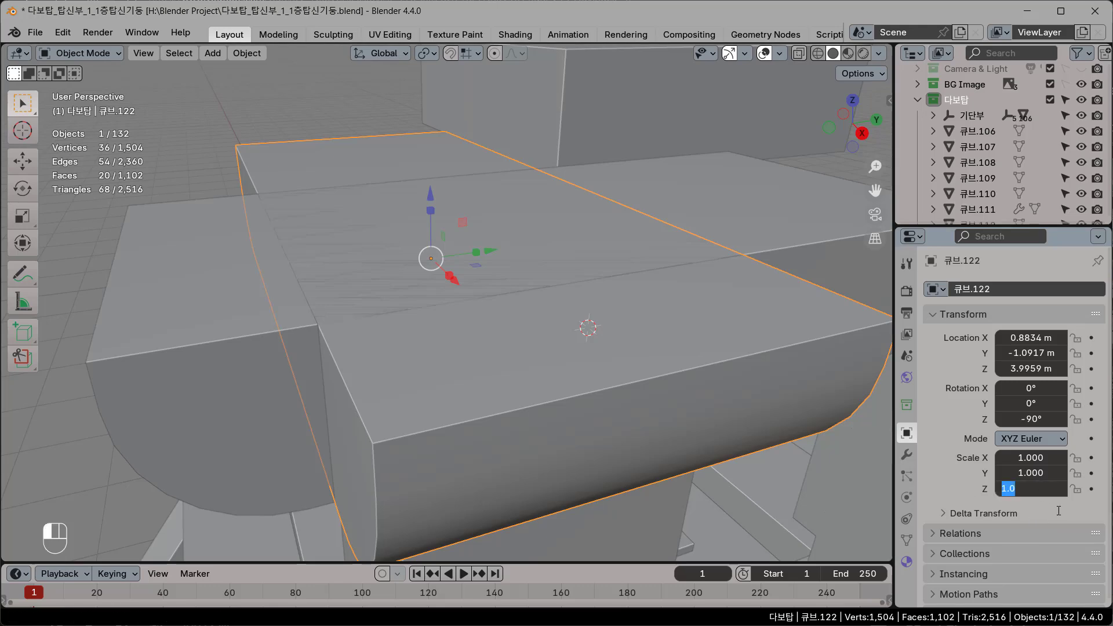
pyautogui.write('0.99')
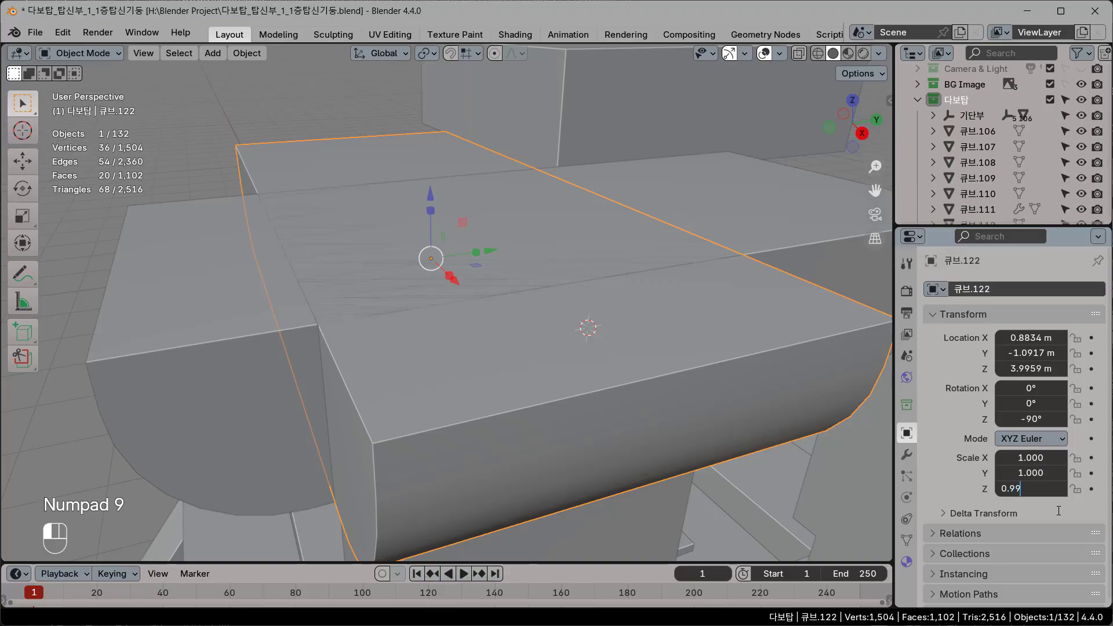
pyautogui.write('95')
pyautogui.click(1058, 510)
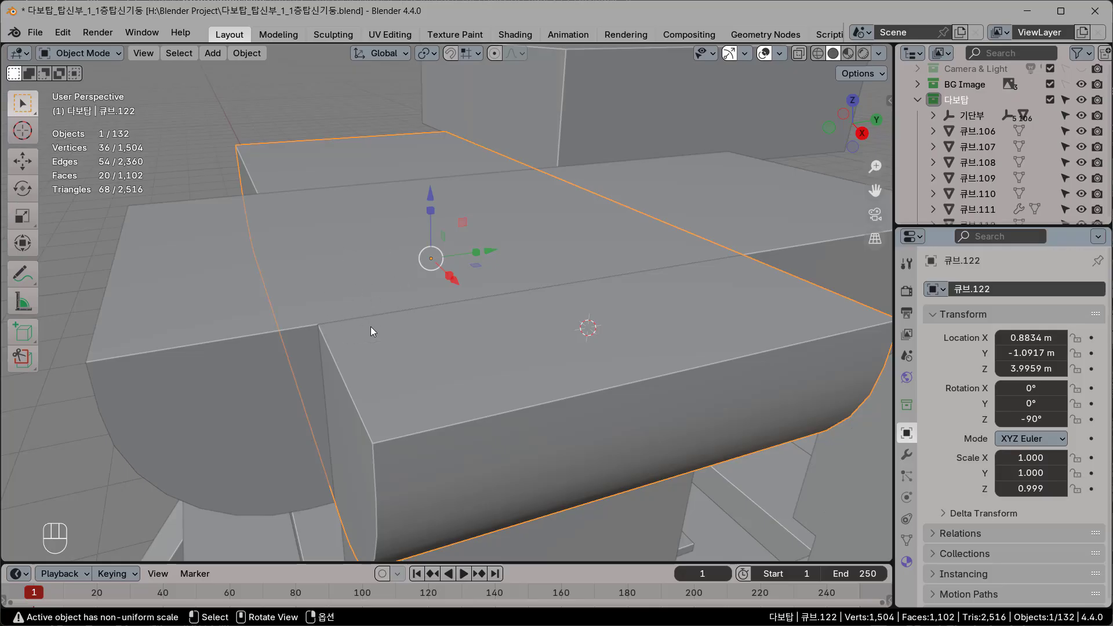
pyautogui.hotkey('alt', 'Tab')
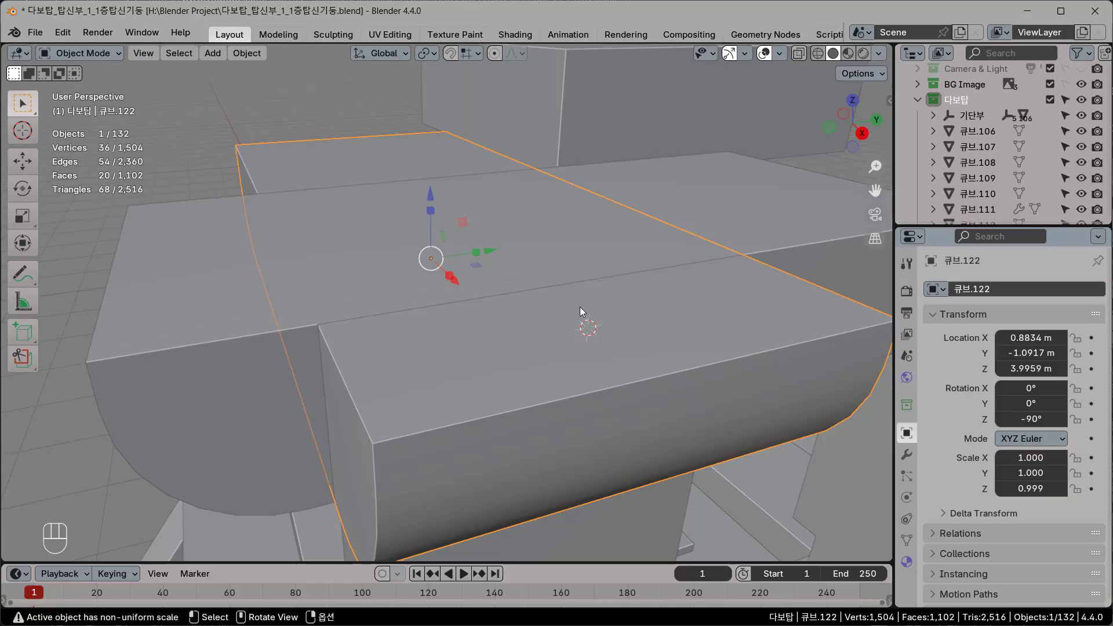
pyautogui.click(1030, 490)
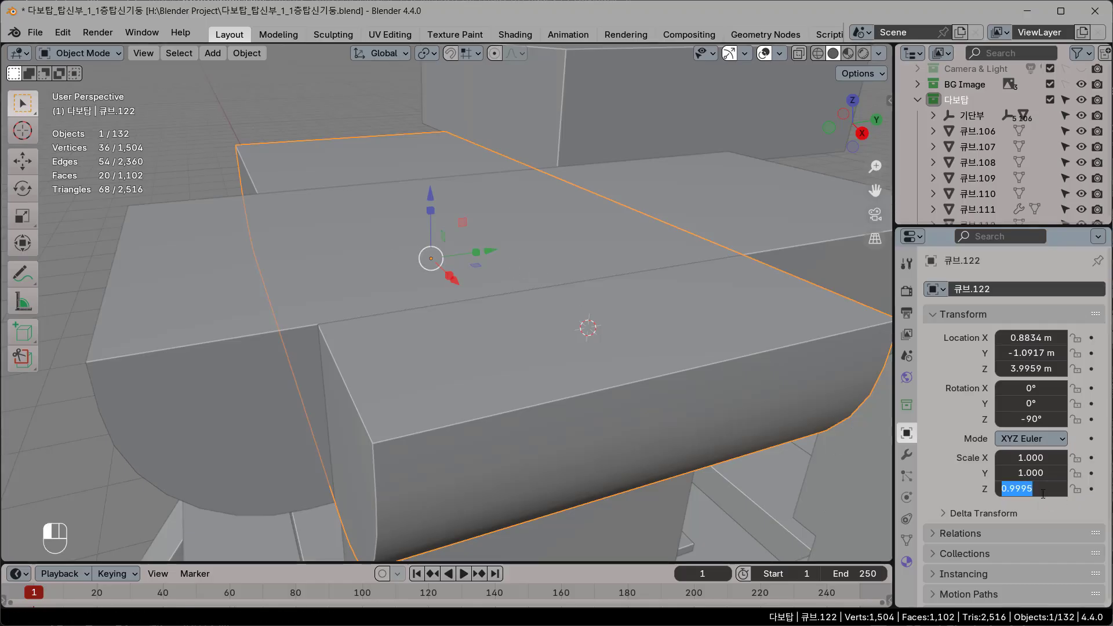
pyautogui.press('Return')
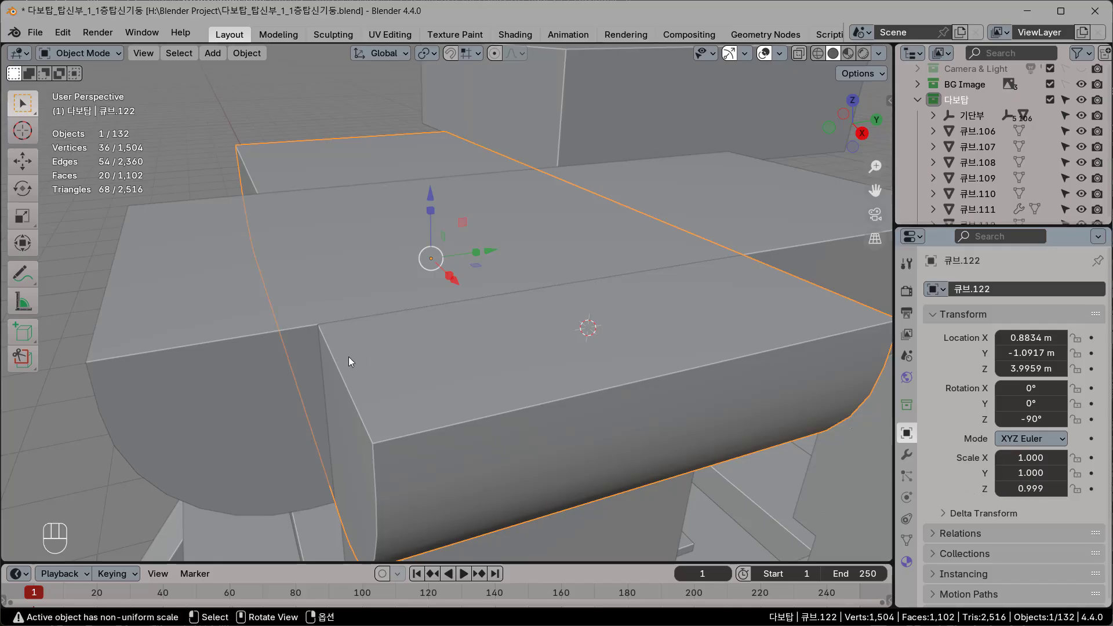
# Step: Show the crossed bracket blocks in wireframe from the top over the plan drawing
pyautogui.scroll(-2, 351, 359)
pyautogui.scroll(-2, 362, 377)
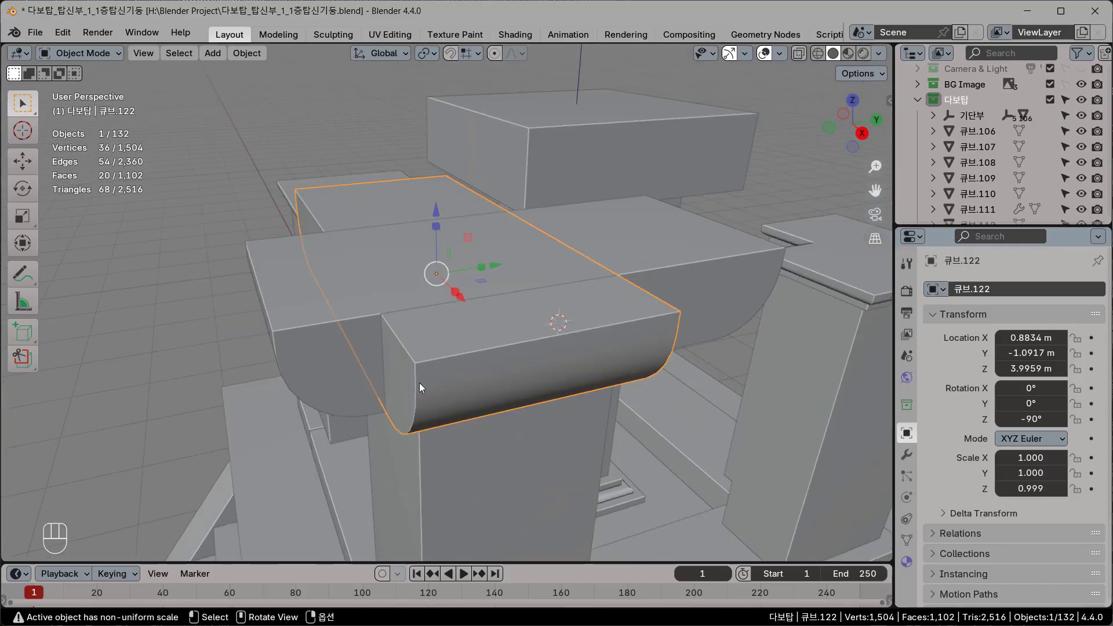
pyautogui.press('KP_1')
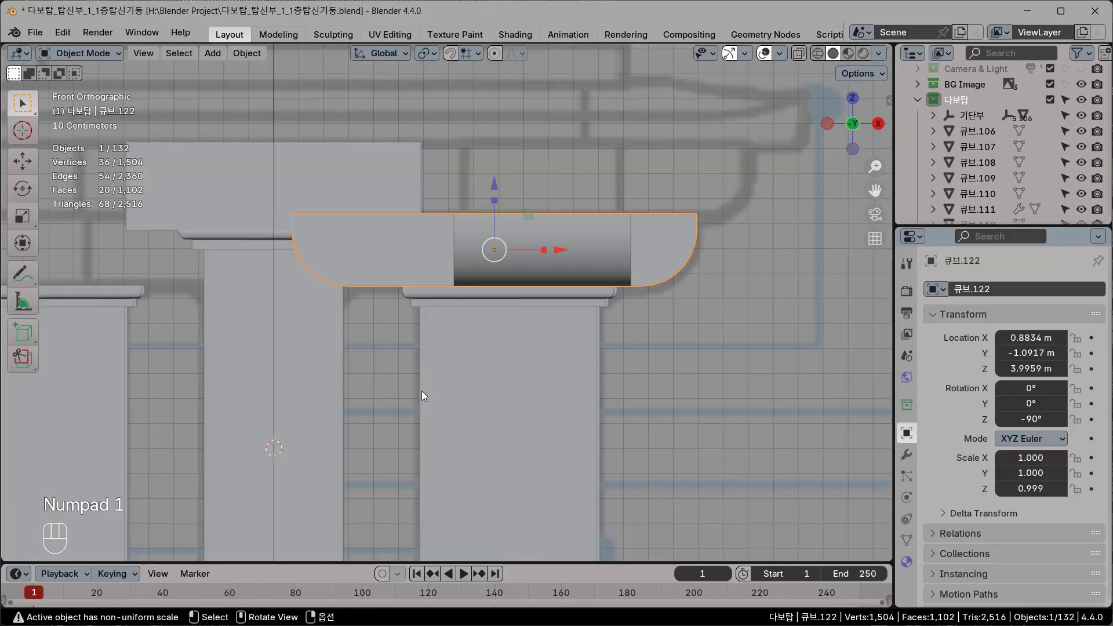
pyautogui.press('KP_7')
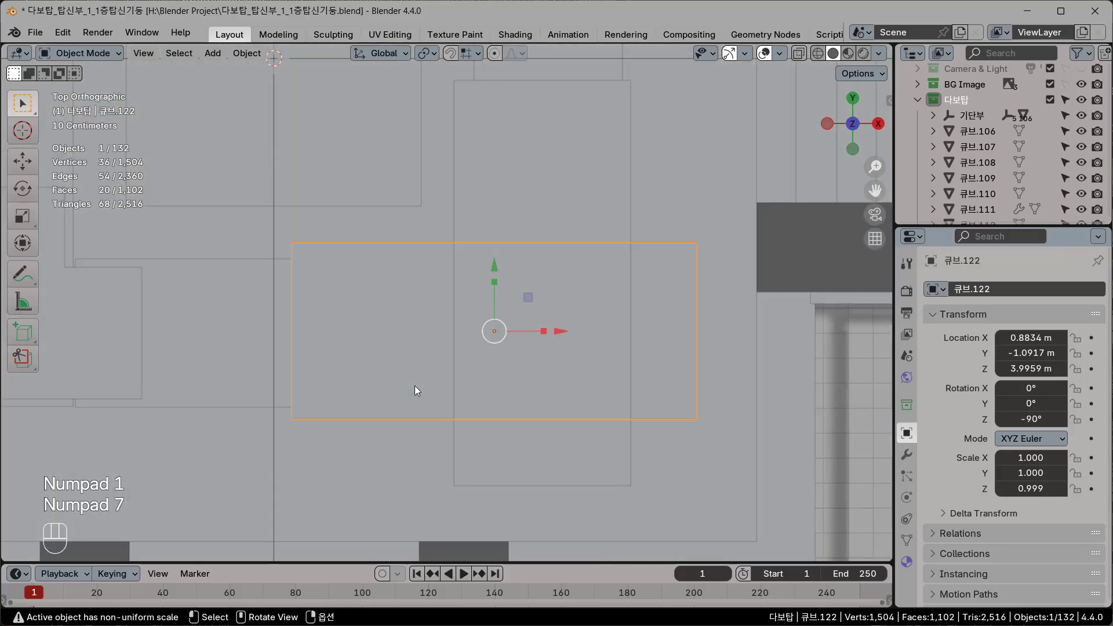
pyautogui.hotkey('shift', 'z')
pyautogui.scroll(-4, 420, 399)
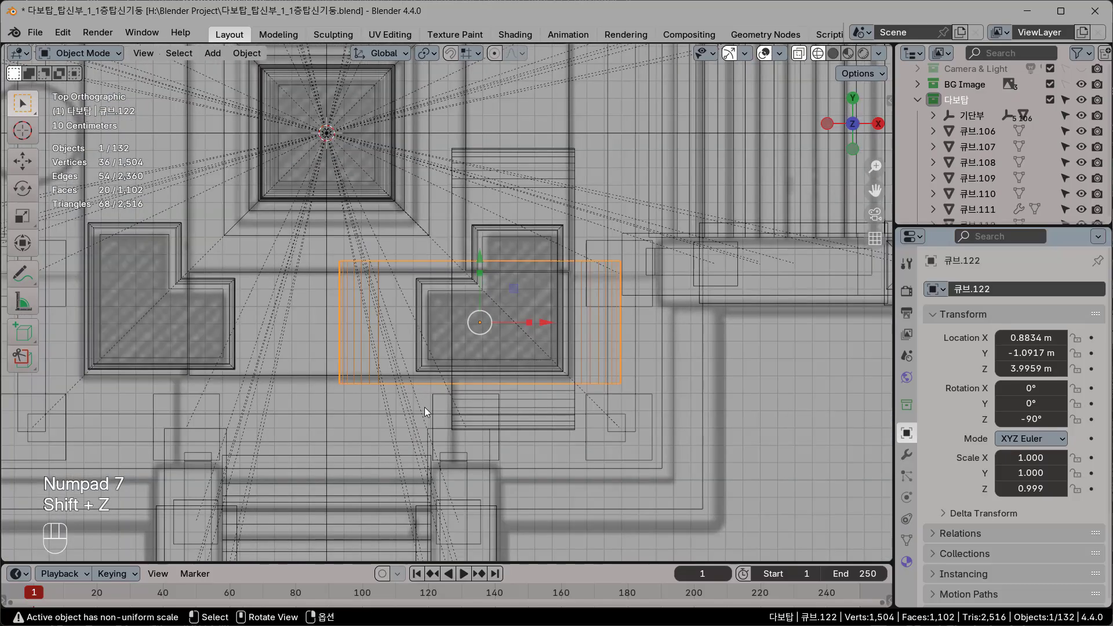
# Step: Set the pivot to 3D Cursor, then duplicate both crossed bracket blocks and rotate the copies 90° onto the adjacent pillar
pyautogui.keyDown('shift'); pyautogui.moveTo(442, 371); pyautogui.dragTo(494, 447, button='middle'); pyautogui.keyUp('shift')
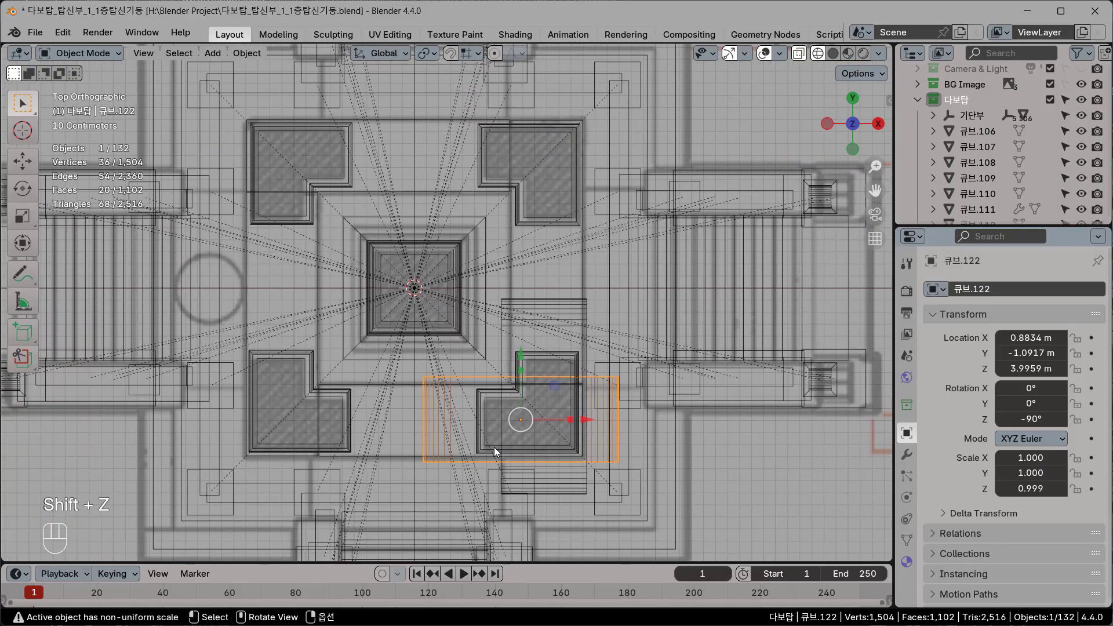
pyautogui.scroll(1, 492, 453)
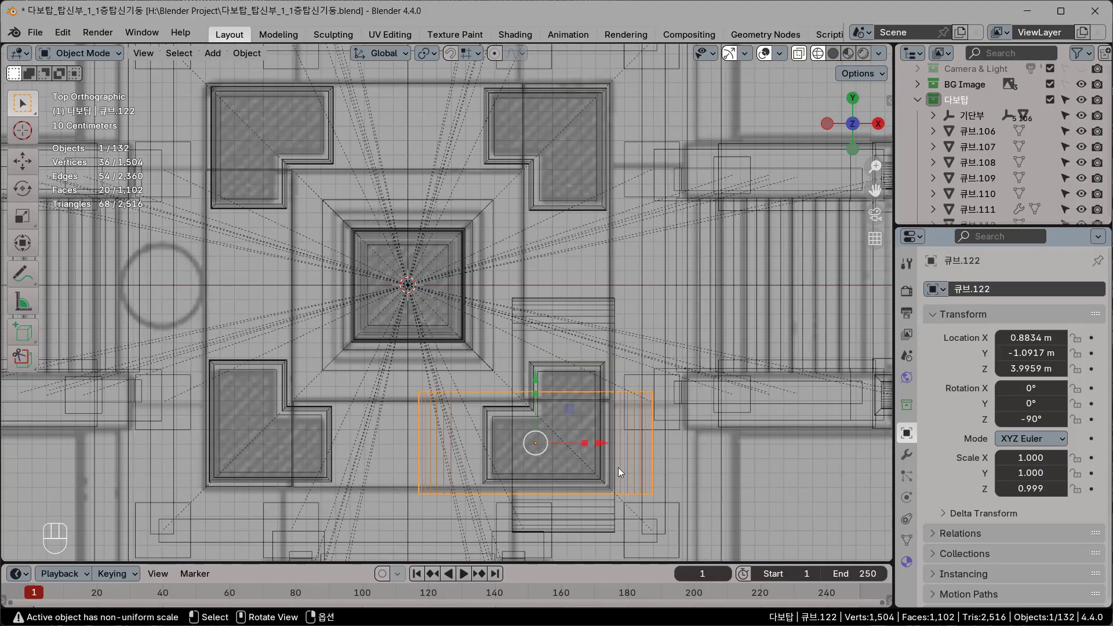
pyautogui.keyDown('shift'); pyautogui.click(523, 371); pyautogui.keyUp('shift')
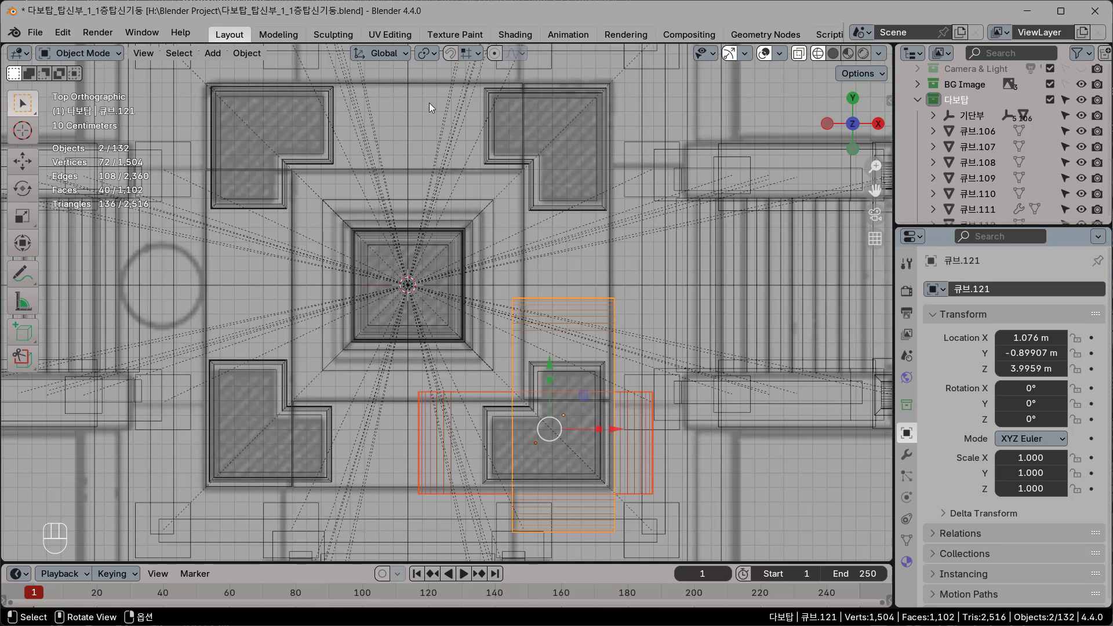
pyautogui.click(432, 54)
pyautogui.click(442, 109)
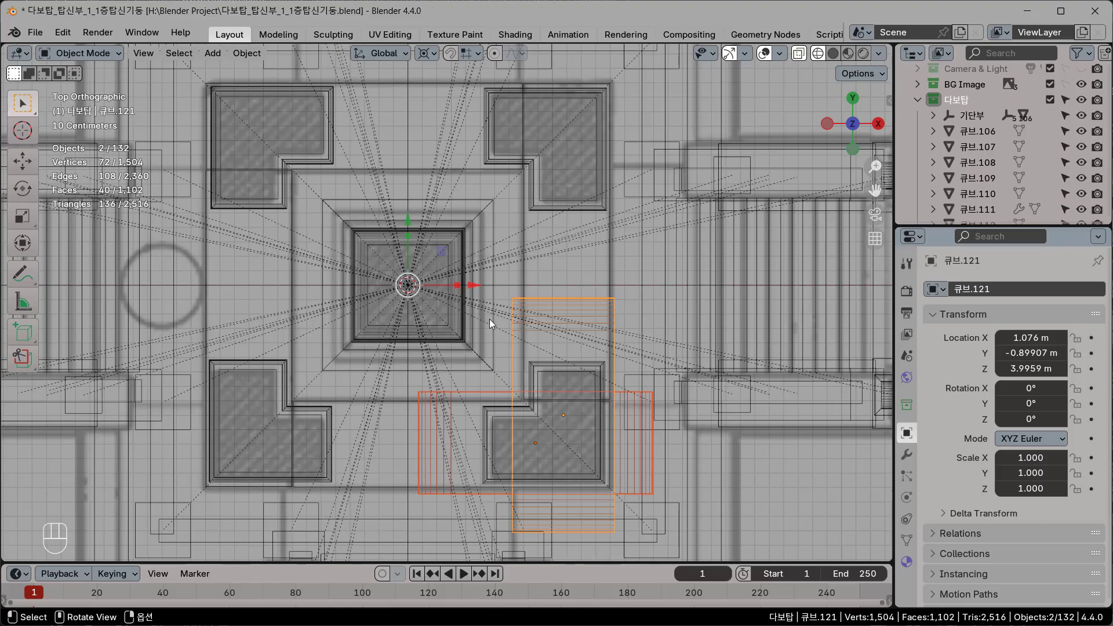
pyautogui.hotkey('shift', 'd')
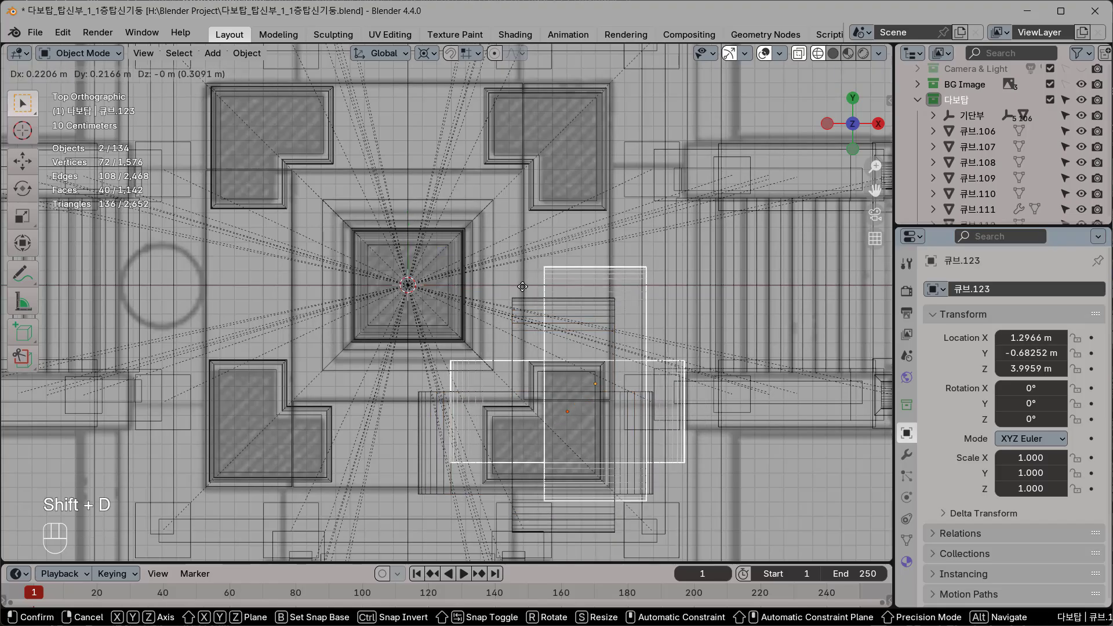
pyautogui.press('r')
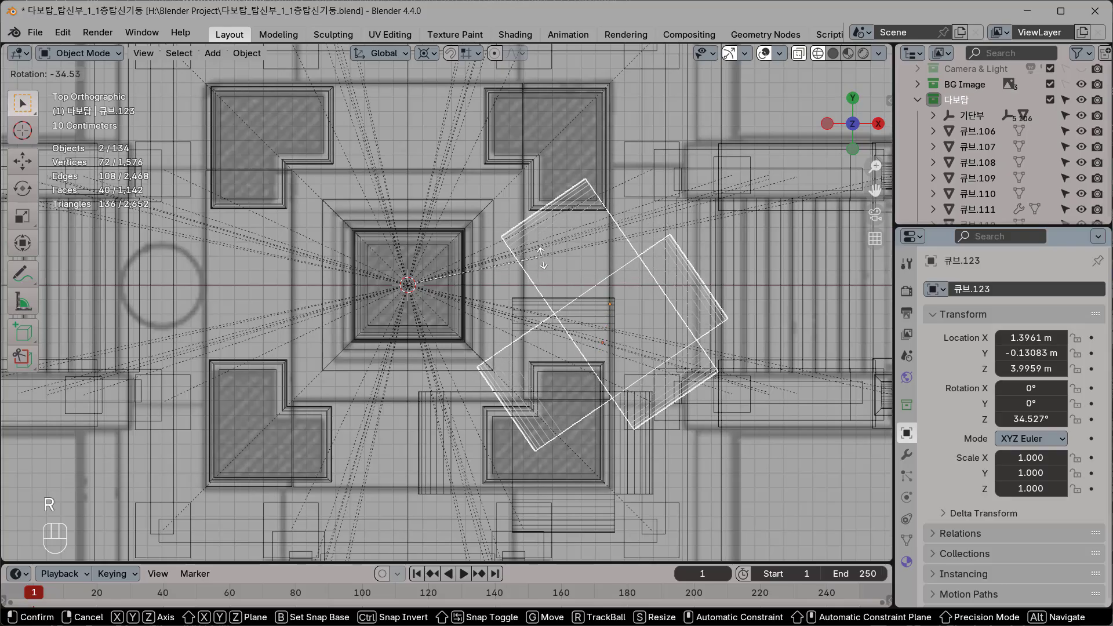
pyautogui.press('ctrl')
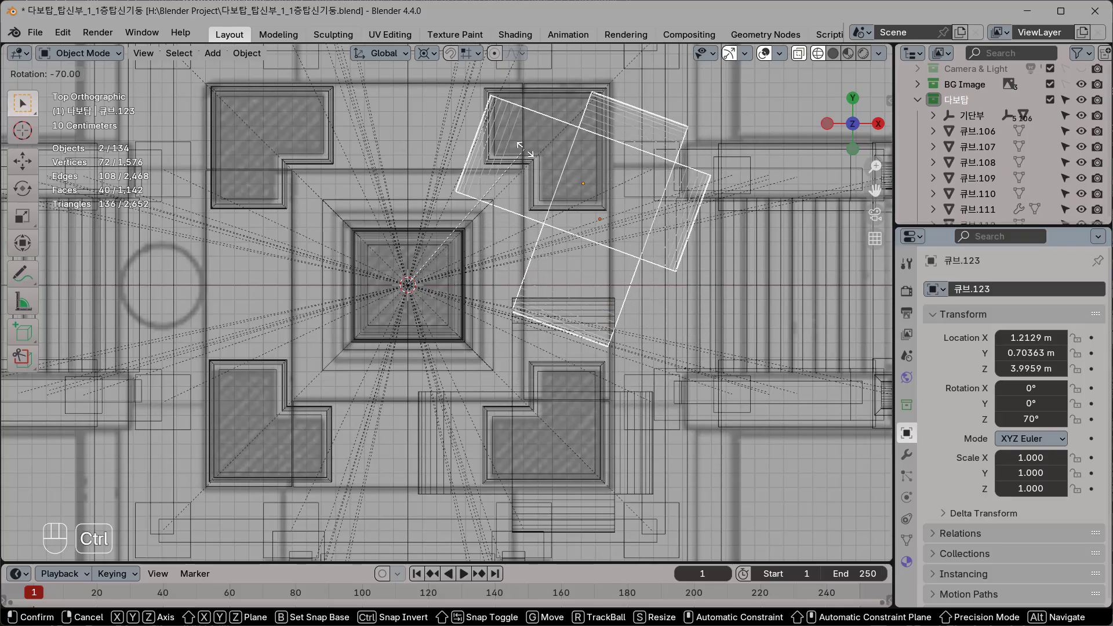
pyautogui.click(549, 210)
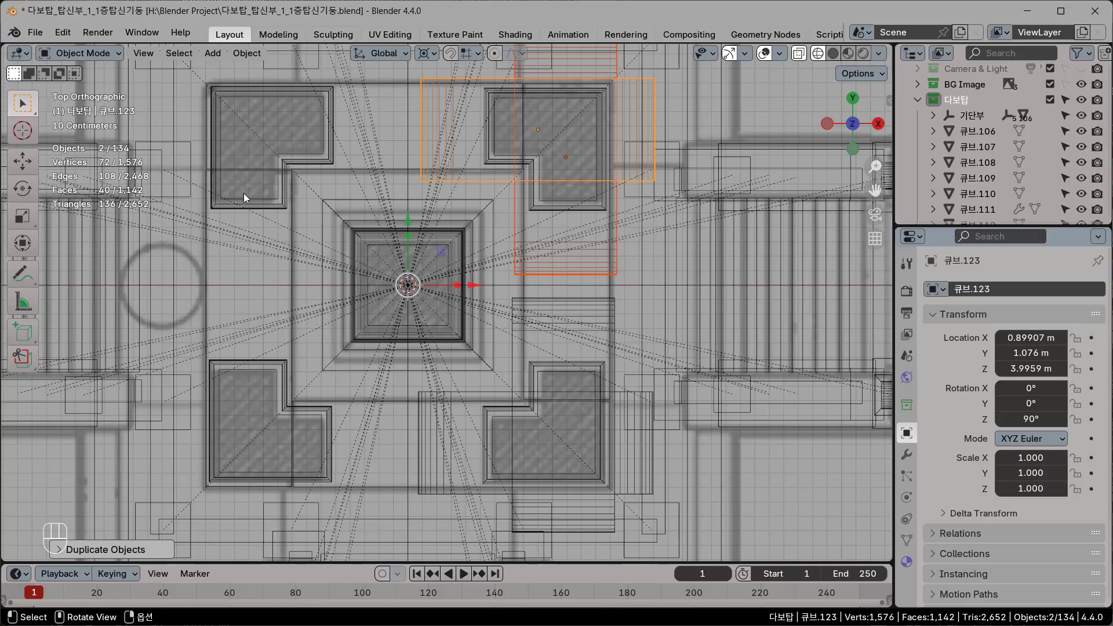
# Step: Repeat the rotated duplication twice to place crossed bracket blocks on the two remaining pillars
pyautogui.press('shift')
pyautogui.hotkey('shift', 'r')
pyautogui.hotkey('shift', 'r')
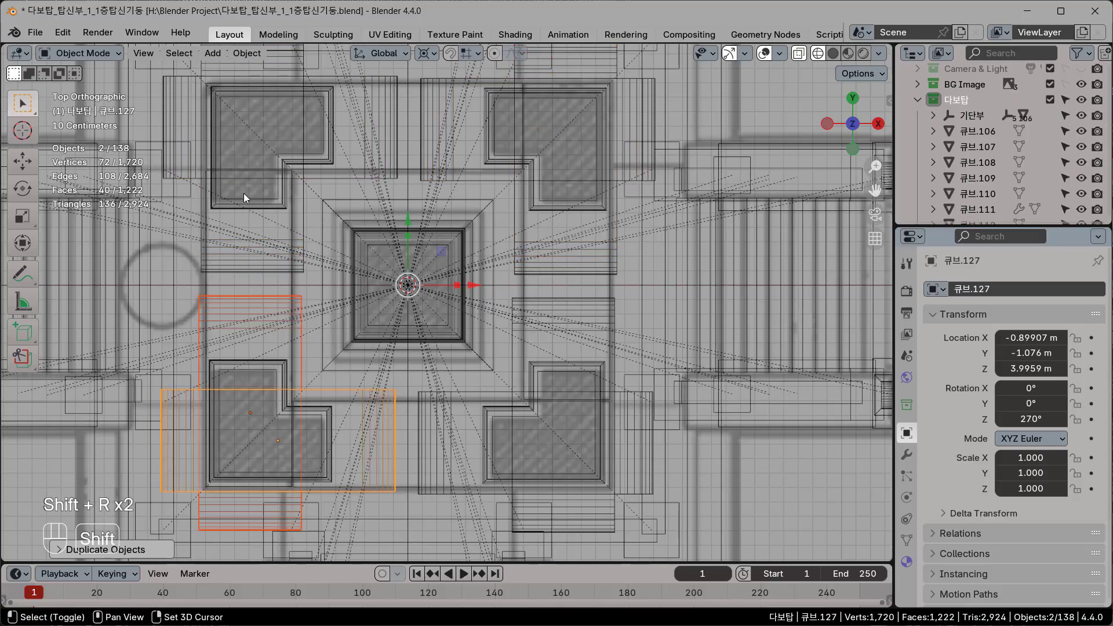
# Step: Inspect the four bracket pairs in solid shading and compare them with the pagoda reference photo 5.jpg
pyautogui.moveTo(485, 376); pyautogui.dragTo(487, 296, button='middle')
pyautogui.moveTo(506, 347)
pyautogui.mouseDown(button='middle')
pyautogui.moveTo(569, 290)
pyautogui.moveTo(559, 332)
pyautogui.moveTo(681, 289)
pyautogui.moveTo(598, 328)
pyautogui.moveTo(454, 332)
pyautogui.moveTo(524, 347)
pyautogui.mouseUp(button='middle')
pyautogui.hotkey('shift', 'z')
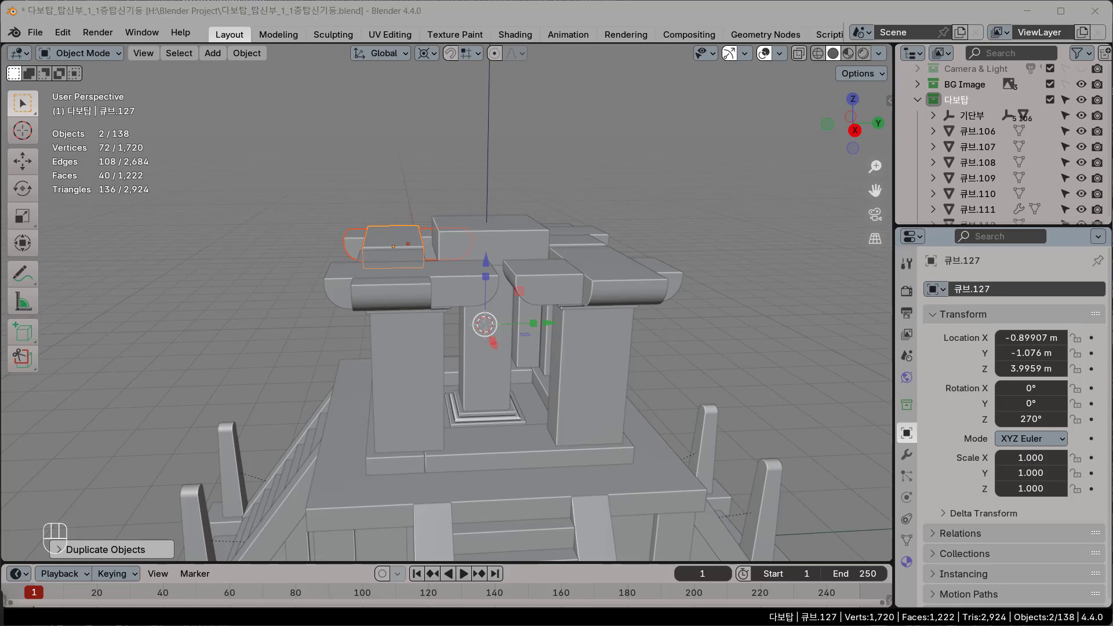
pyautogui.moveTo(0, 418); pyautogui.dragTo(484, 92)
pyautogui.scroll(-3, 439, 396)
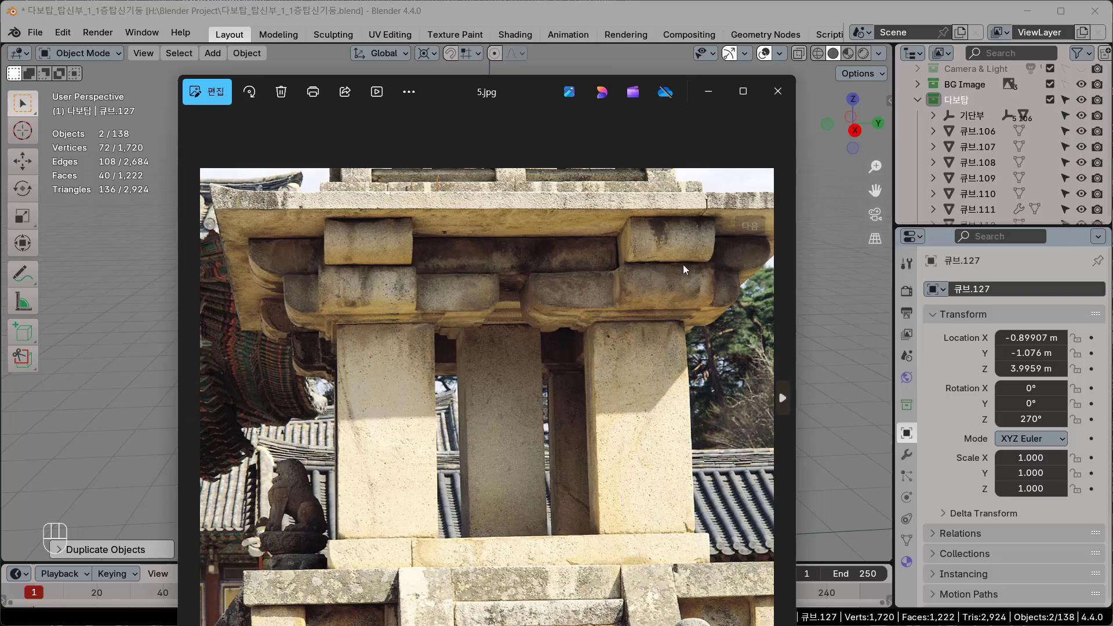
pyautogui.click(708, 91)
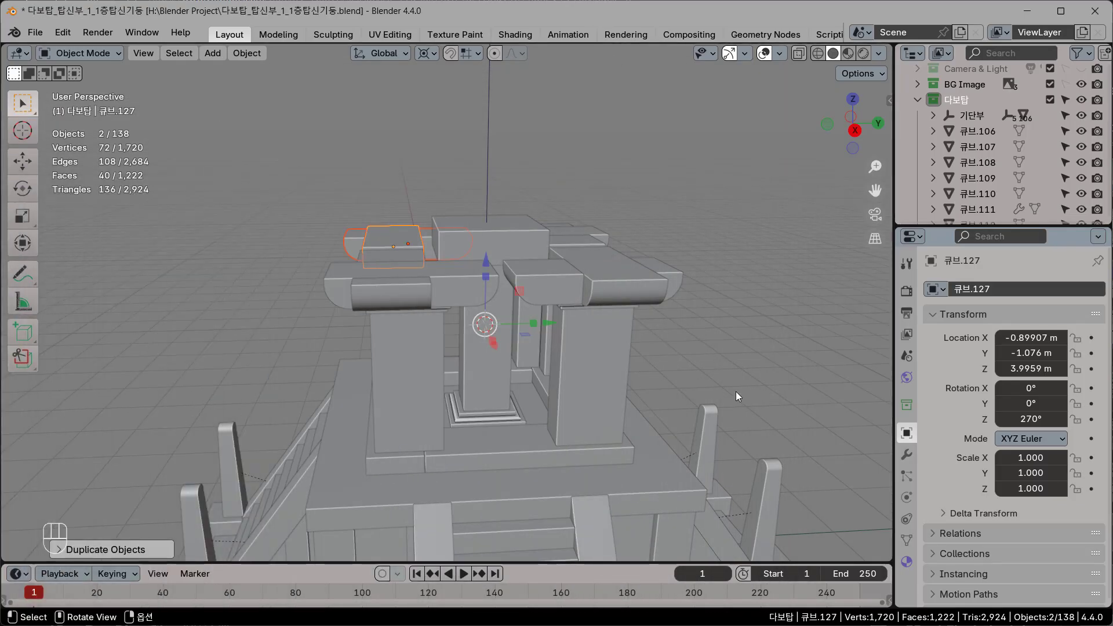
# Step: Add a cube in the front wireframe view and raise it to about Z 4.29 m, above the bracket blocks
pyautogui.press('KP_1')
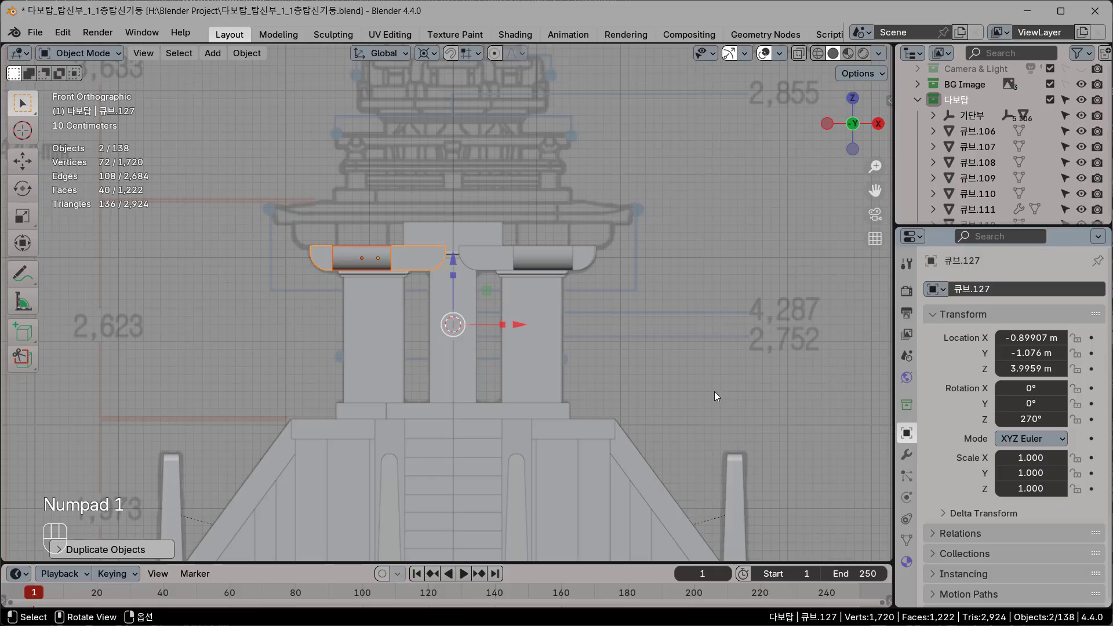
pyautogui.hotkey('shift', 'z')
pyautogui.scroll(4, 510, 335)
pyautogui.keyDown('shift'); pyautogui.moveTo(587, 276); pyautogui.dragTo(602, 388, button='middle'); pyautogui.keyUp('shift')
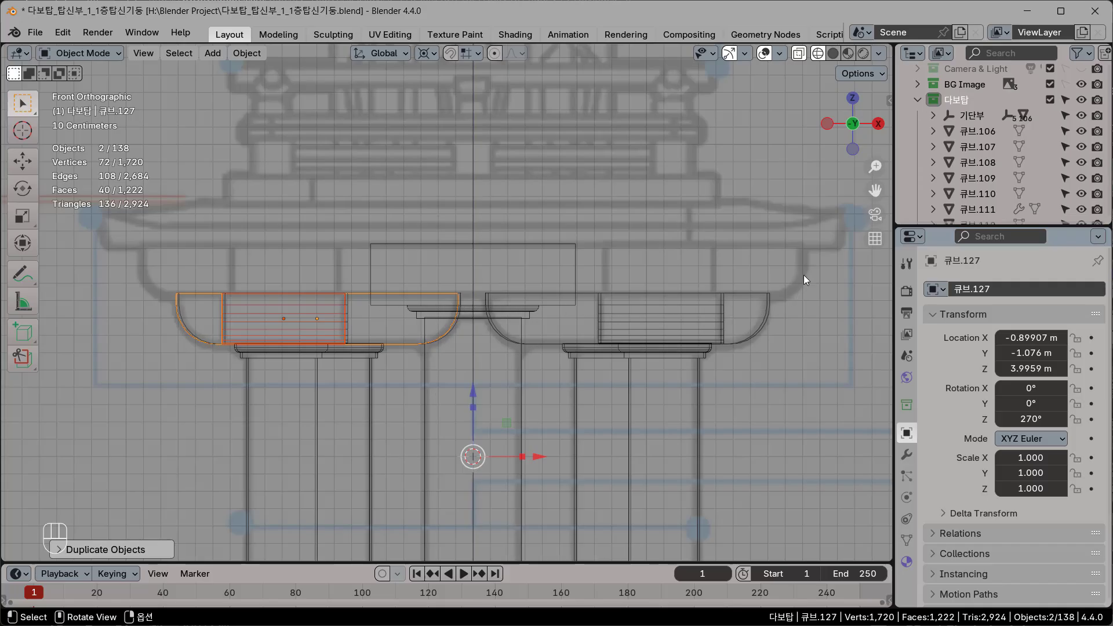
pyautogui.moveTo(566, 299)
pyautogui.keyDown('shift'); pyautogui.mouseDown(button='middle')
pyautogui.moveTo(541, 303)
pyautogui.moveTo(548, 297)
pyautogui.mouseUp(button='middle'); pyautogui.keyUp('shift')
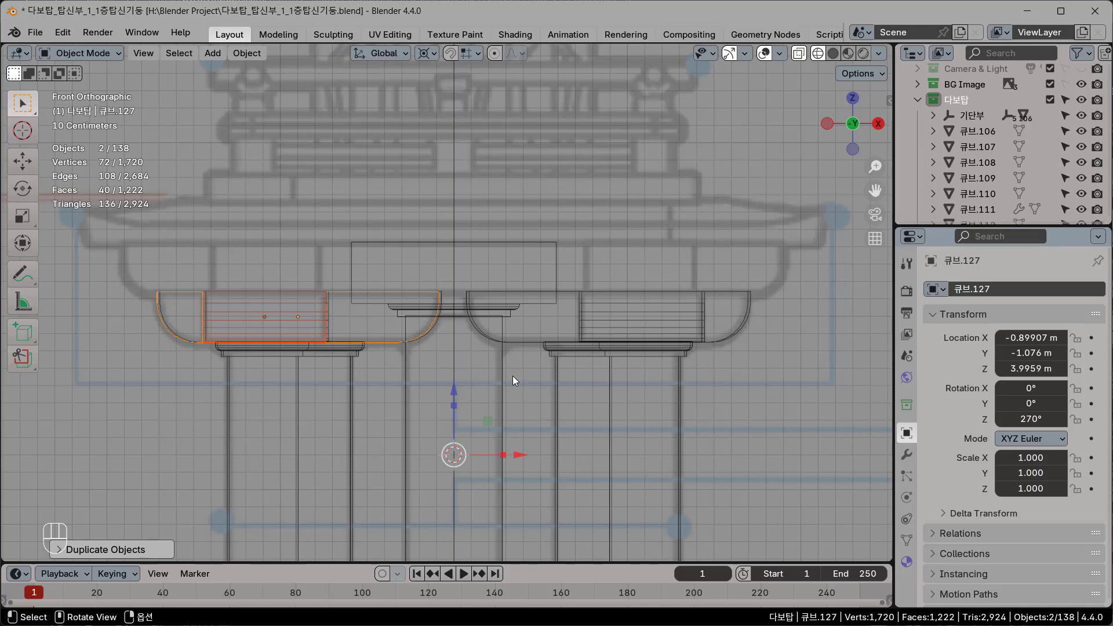
pyautogui.hotkey('shift', 'a')
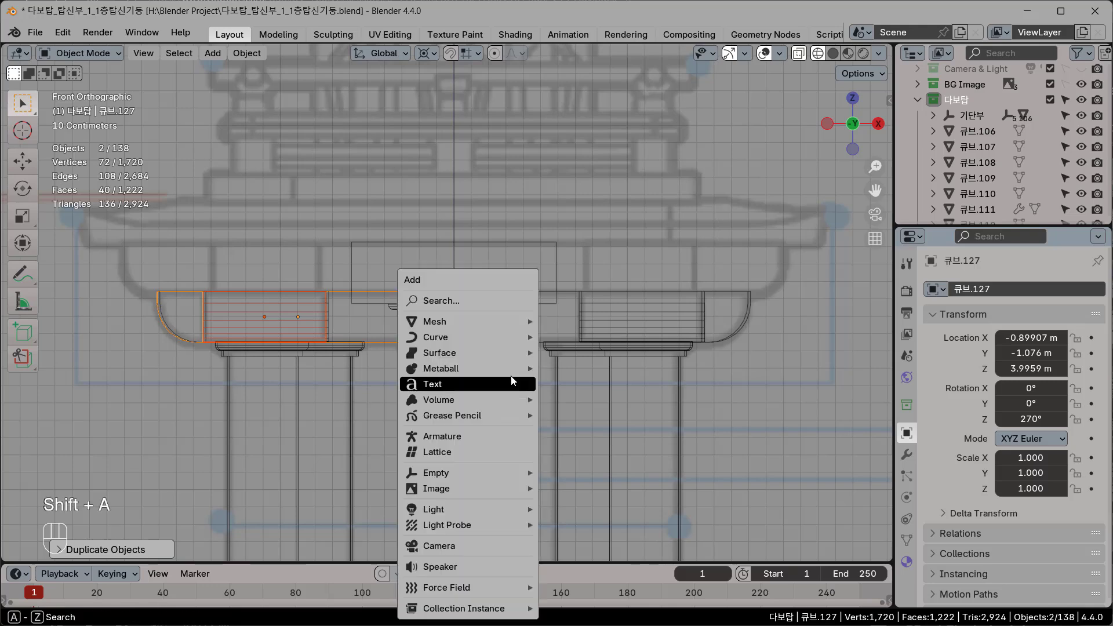
pyautogui.moveTo(521, 321)
pyautogui.click(574, 337)
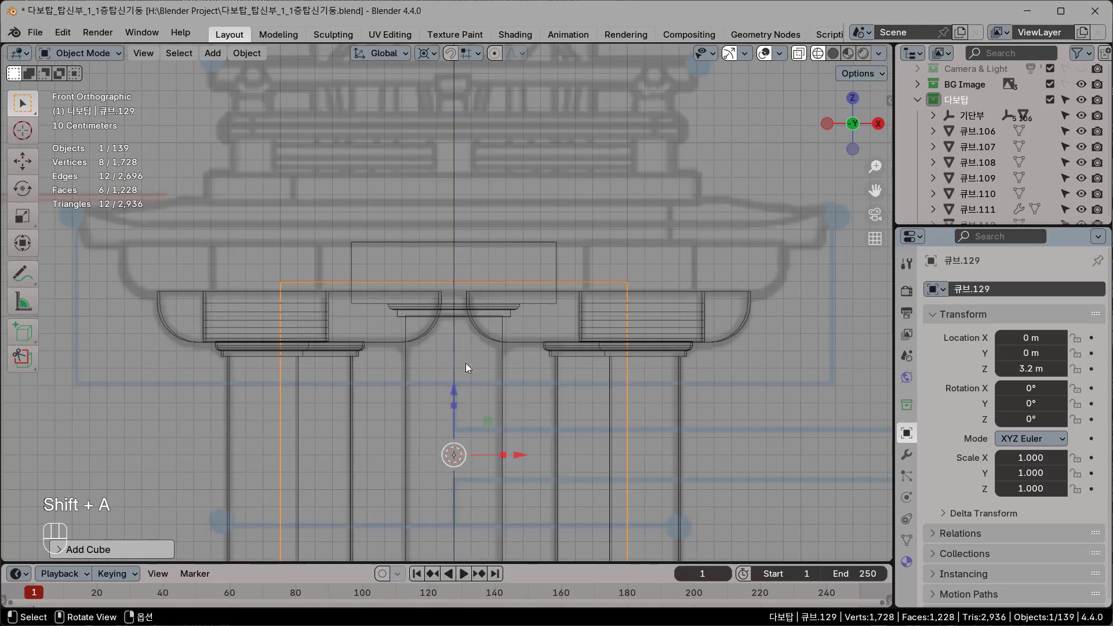
pyautogui.moveTo(451, 390); pyautogui.dragTo(488, 197)
pyautogui.click(442, 239)
pyautogui.scroll(-2, 439, 261)
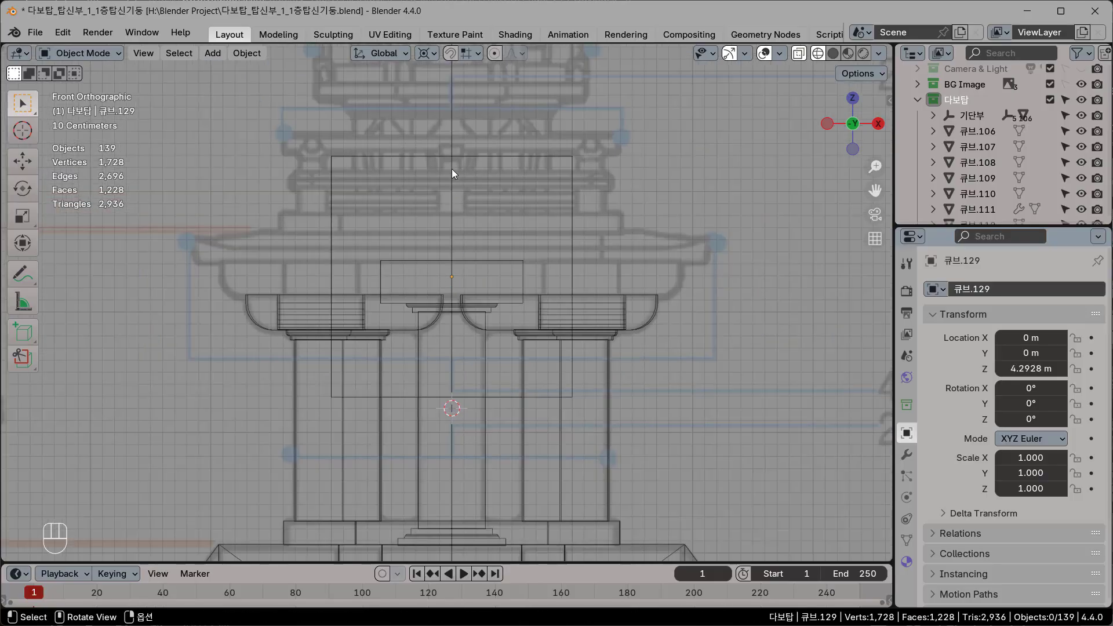
pyautogui.click(454, 154)
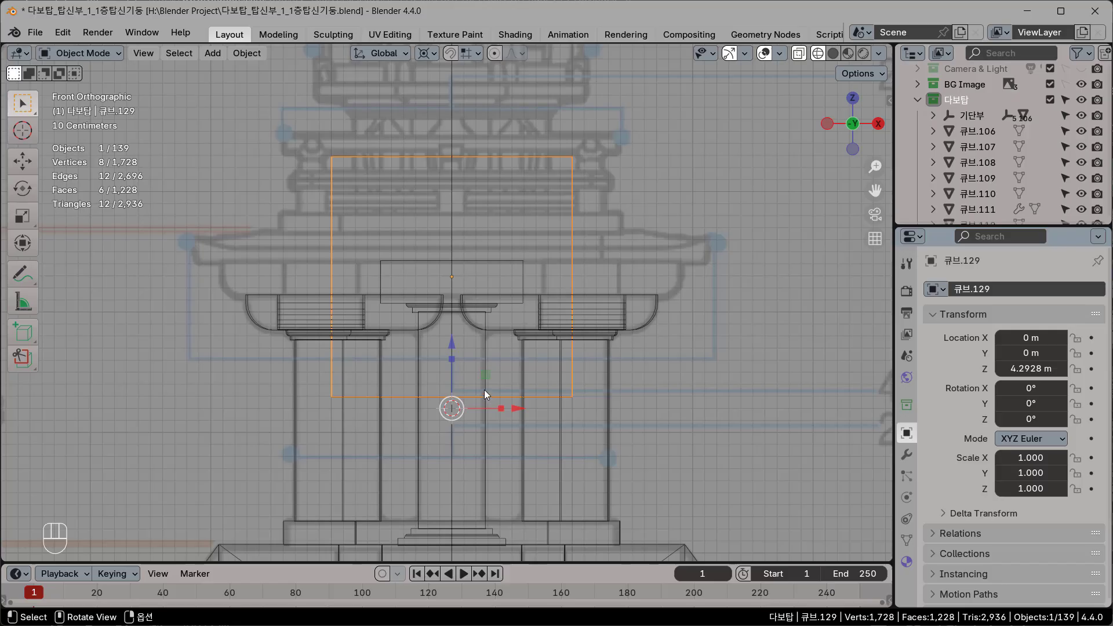
# Step: Set the pivot to Median Point and flatten the new cube to a Z scale of about 0.167
pyautogui.click(430, 58)
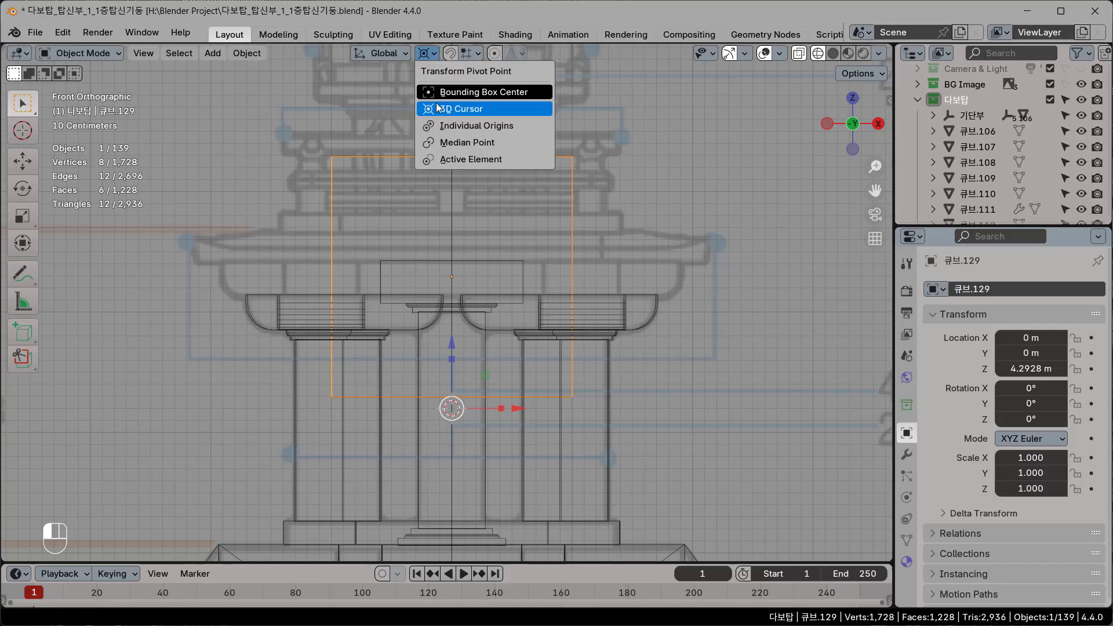
pyautogui.click(443, 144)
pyautogui.press('s')
pyautogui.press('z')
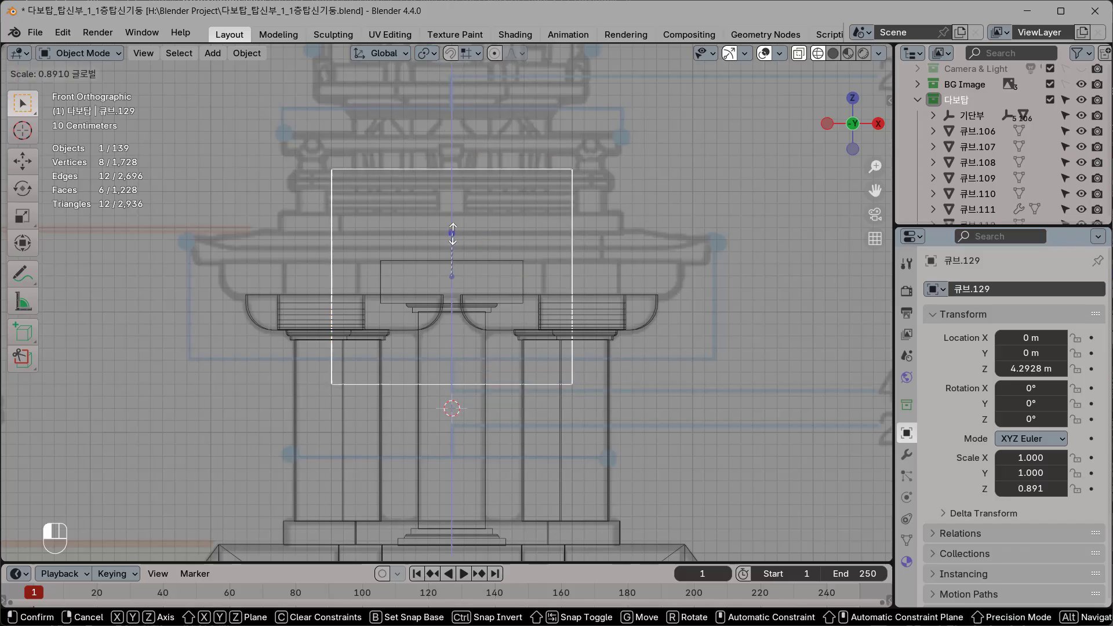
pyautogui.click(452, 268)
pyautogui.scroll(3, 472, 290)
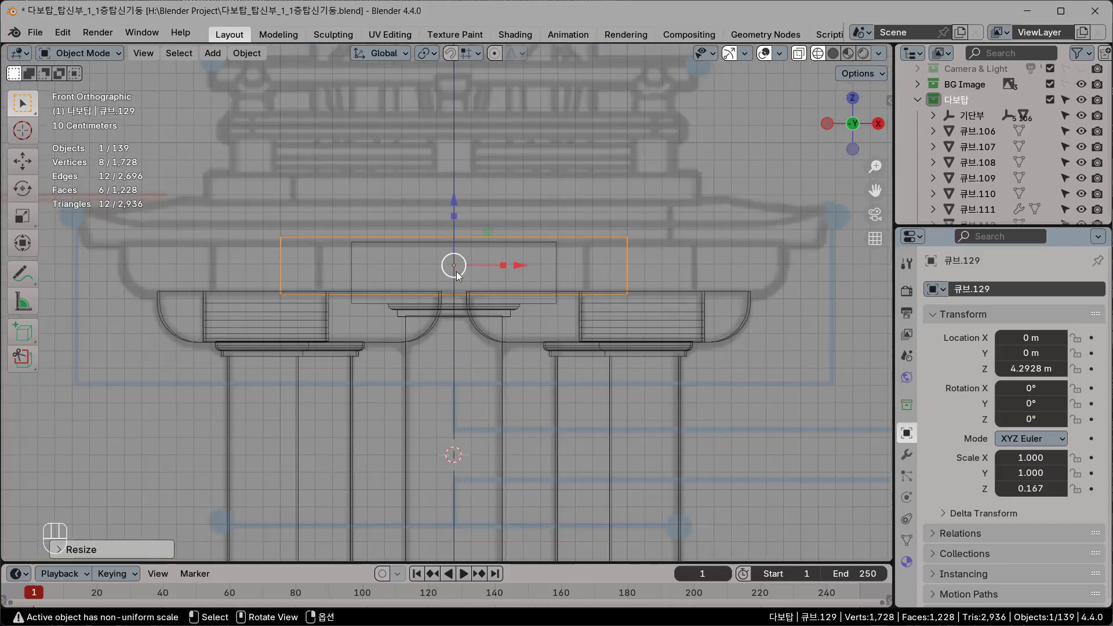
pyautogui.keyDown('shift'); pyautogui.moveTo(472, 291); pyautogui.dragTo(480, 315, button='middle'); pyautogui.keyUp('shift')
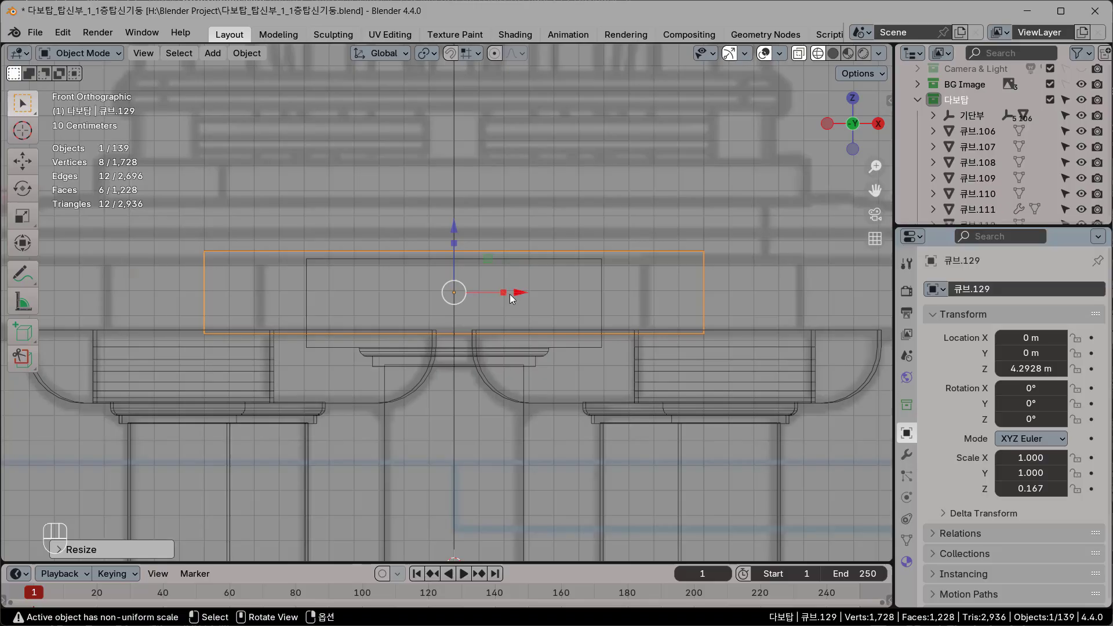
# Step: Widen the flattened cube along X to a scale of about 1.913, matching the beam width in the front drawing
pyautogui.press('s')
pyautogui.press('x')
pyautogui.click(544, 317)
pyautogui.scroll(-2, 540, 325)
pyautogui.keyDown('shift'); pyautogui.moveTo(540, 325); pyautogui.dragTo(563, 325, button='middle'); pyautogui.keyUp('shift')
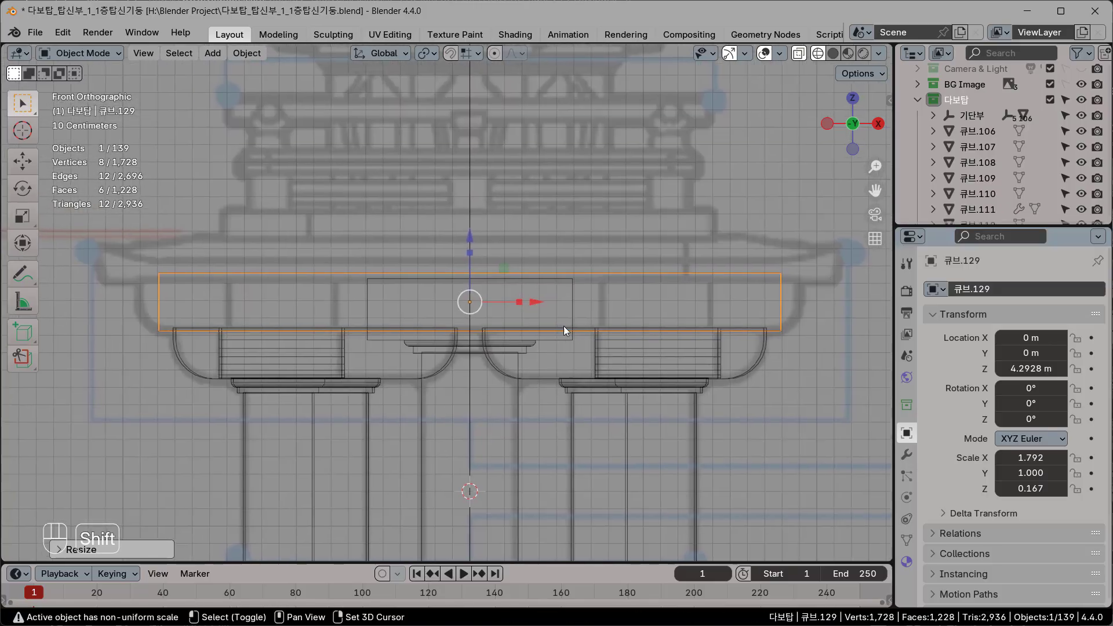
pyautogui.press('s')
pyautogui.press('x')
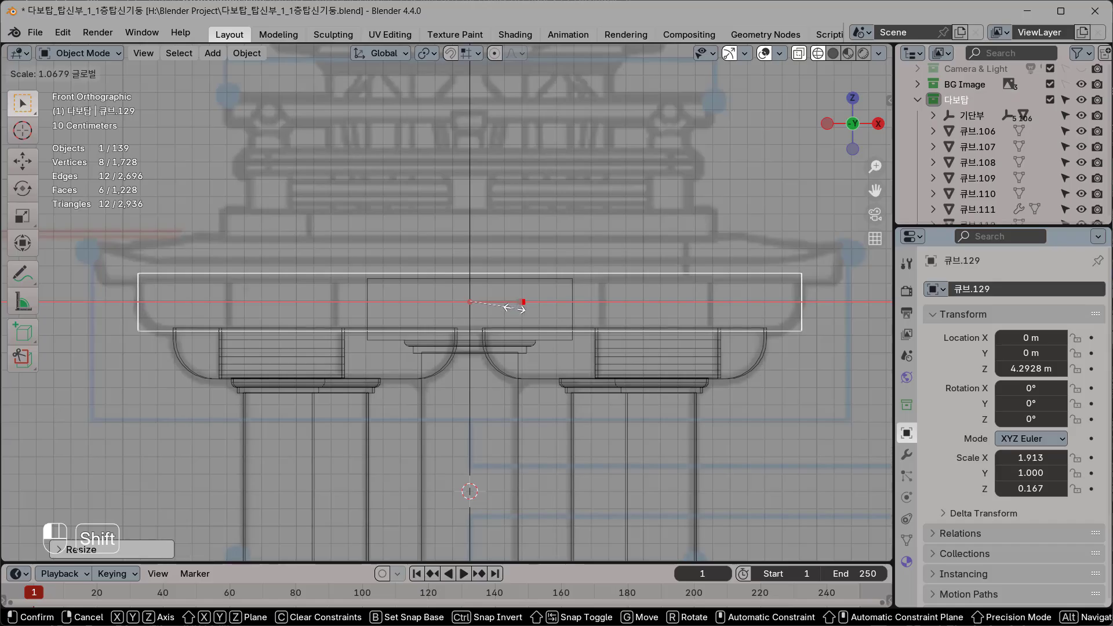
pyautogui.click(514, 307)
# Step: Fit the beam's height to the front drawing with a Z scale of about 0.140 and Z location of about 4.275 m
pyautogui.scroll(2, 477, 343)
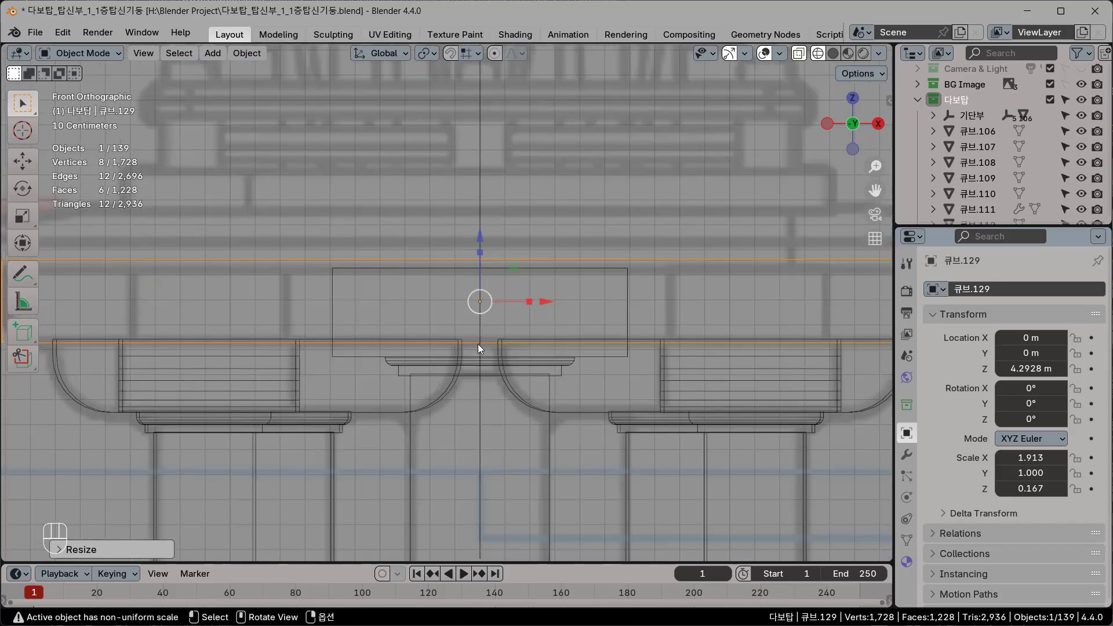
pyautogui.keyDown('shift'); pyautogui.moveTo(478, 343); pyautogui.dragTo(520, 361, button='middle'); pyautogui.keyUp('shift')
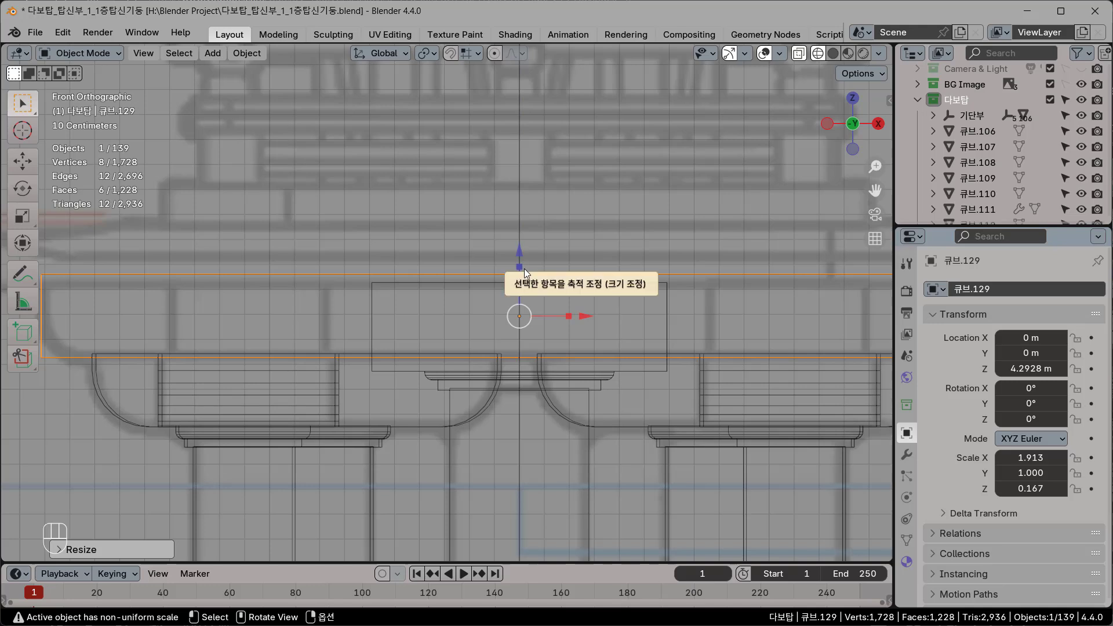
pyautogui.moveTo(519, 268)
pyautogui.mouseDown()
pyautogui.moveTo(525, 288)
pyautogui.moveTo(519, 258)
pyautogui.mouseUp()
pyautogui.scroll(-2, 519, 276)
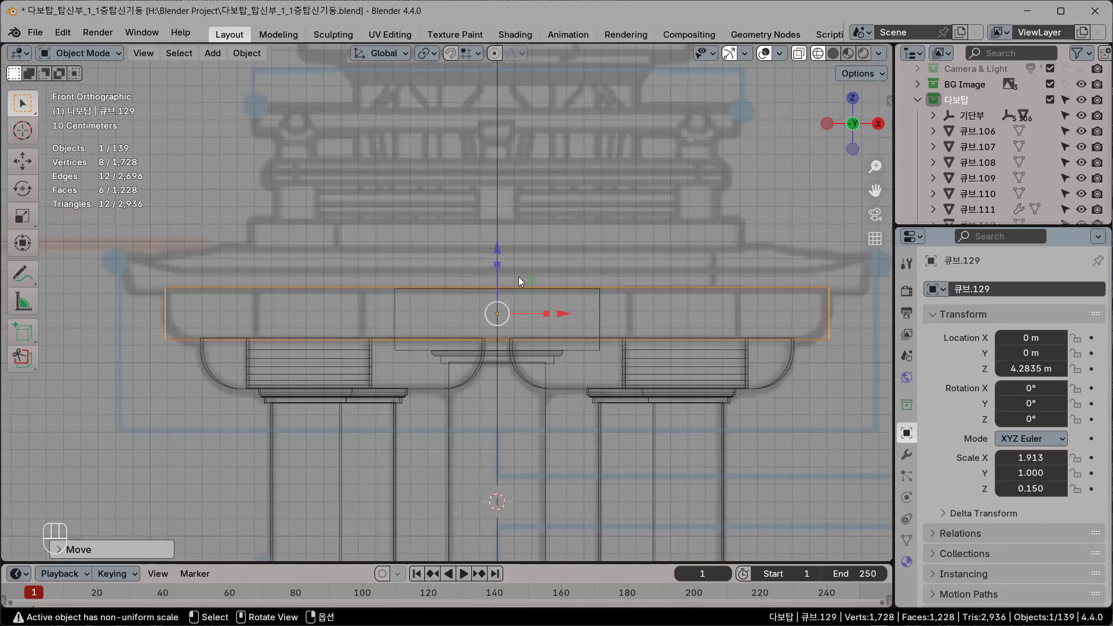
pyautogui.scroll(3, 501, 288)
pyautogui.scroll(-2, 514, 285)
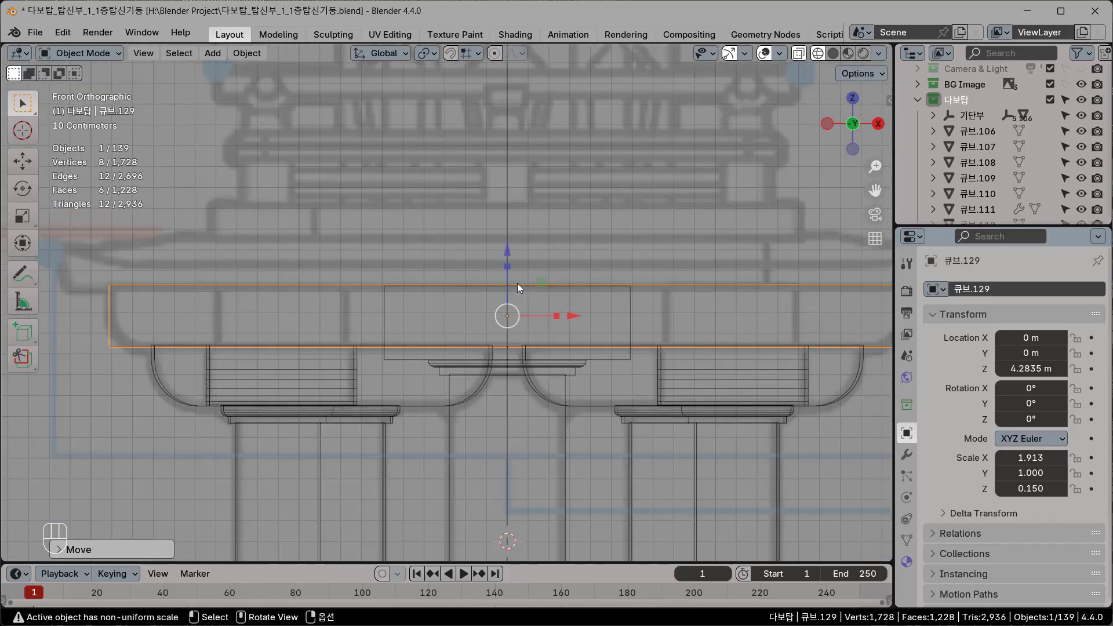
pyautogui.keyDown('shift'); pyautogui.moveTo(526, 279); pyautogui.dragTo(499, 304, button='middle'); pyautogui.keyUp('shift')
pyautogui.moveTo(481, 291); pyautogui.dragTo(478, 281)
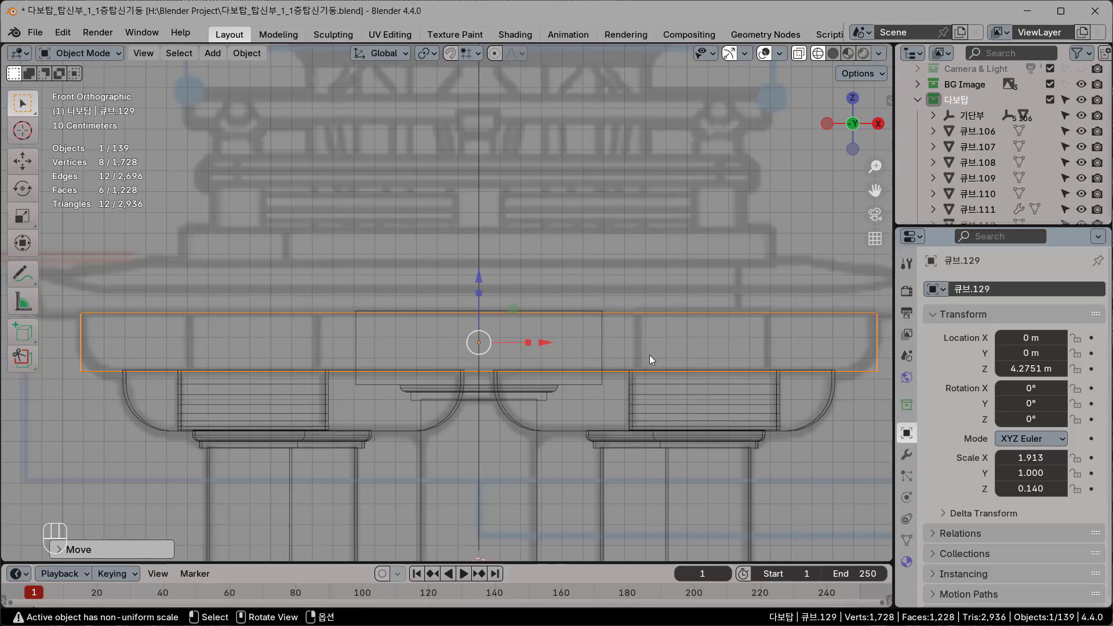
# Step: From the right view, fit the beam to the side drawing at about Y -1.085 m with a Y scale of about 0.314
pyautogui.press('KP_3')
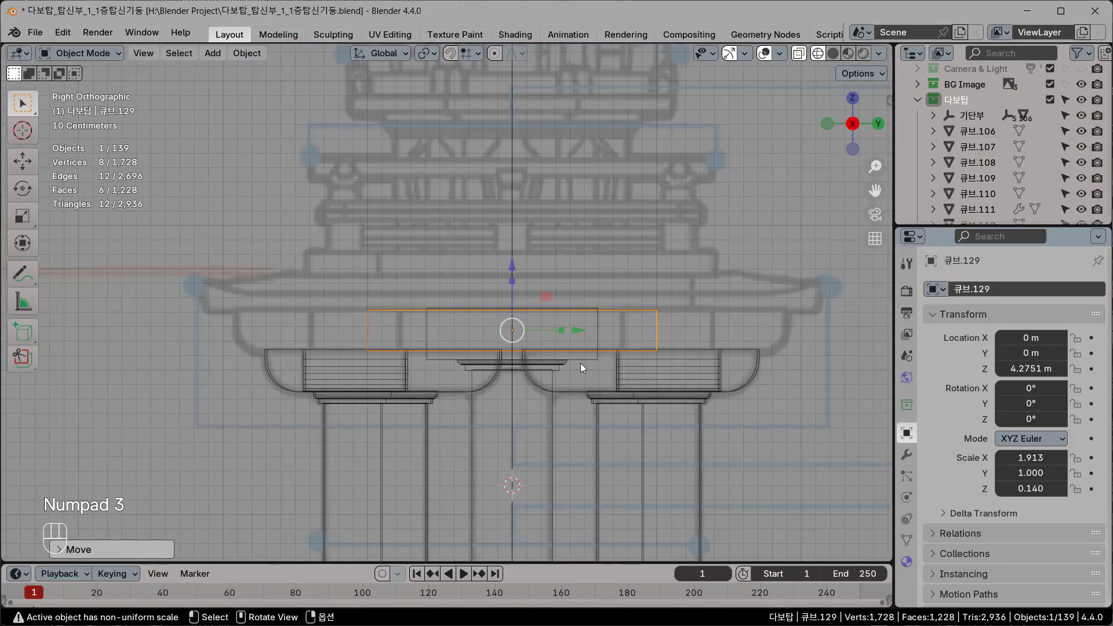
pyautogui.moveTo(574, 330); pyautogui.dragTo(420, 329)
pyautogui.scroll(3, 432, 339)
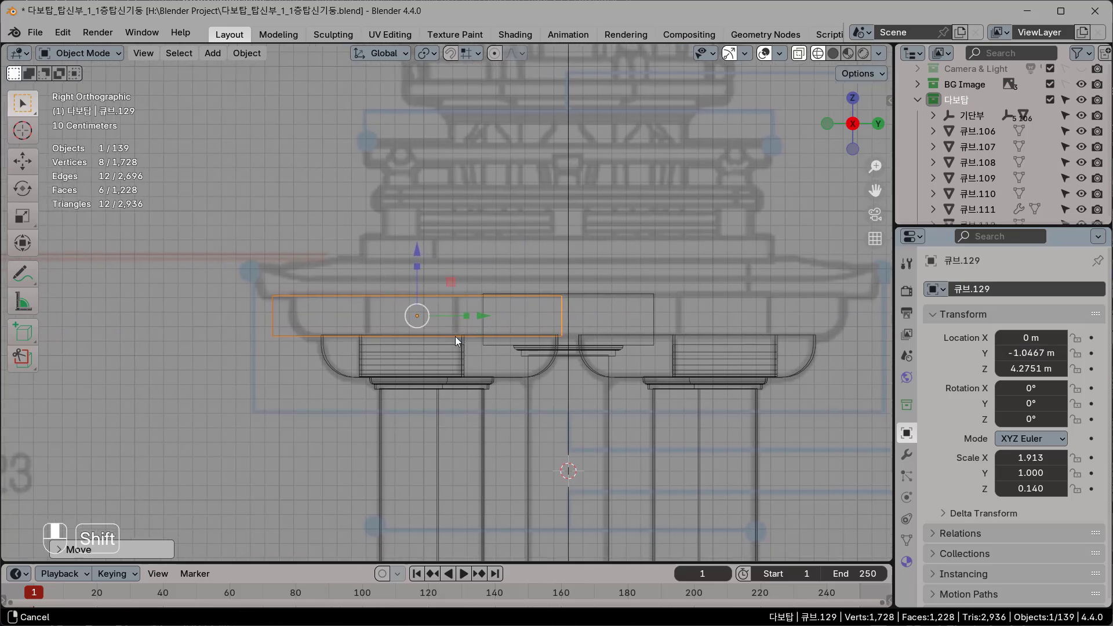
pyautogui.scroll(2, 433, 344)
pyautogui.keyDown('shift'); pyautogui.moveTo(442, 377); pyautogui.dragTo(558, 339, button='middle'); pyautogui.keyUp('shift')
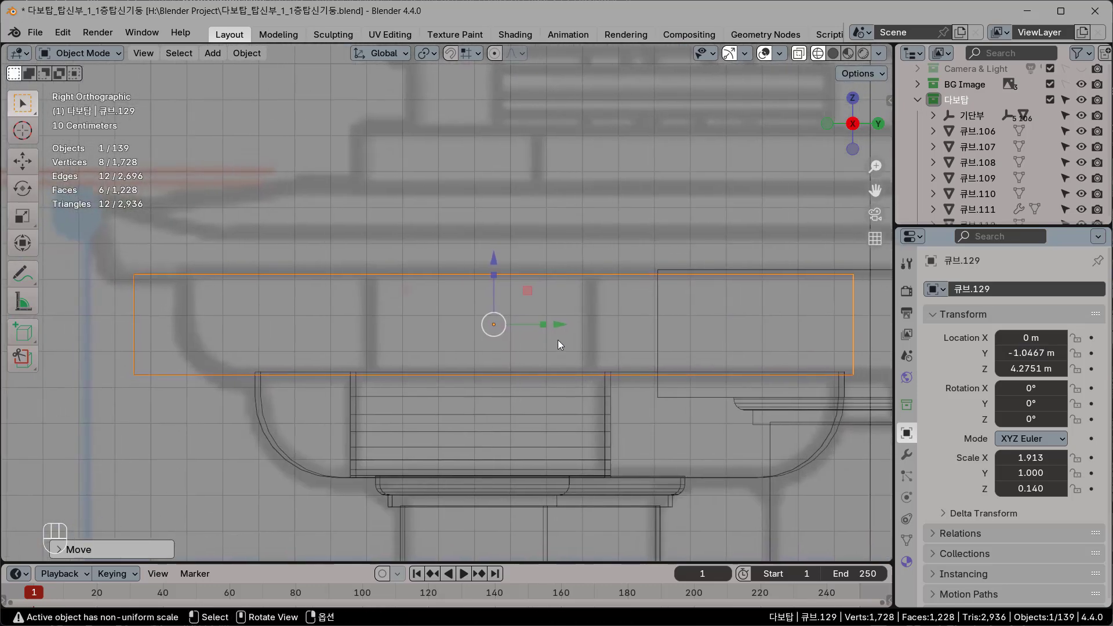
pyautogui.moveTo(544, 322)
pyautogui.mouseDown()
pyautogui.moveTo(515, 336)
pyautogui.moveTo(551, 327)
pyautogui.mouseUp()
pyautogui.moveTo(546, 328)
pyautogui.mouseDown()
pyautogui.moveTo(535, 325)
pyautogui.moveTo(570, 328)
pyautogui.moveTo(546, 324)
pyautogui.mouseUp()
pyautogui.click(555, 330)
pyautogui.scroll(-4, 565, 343)
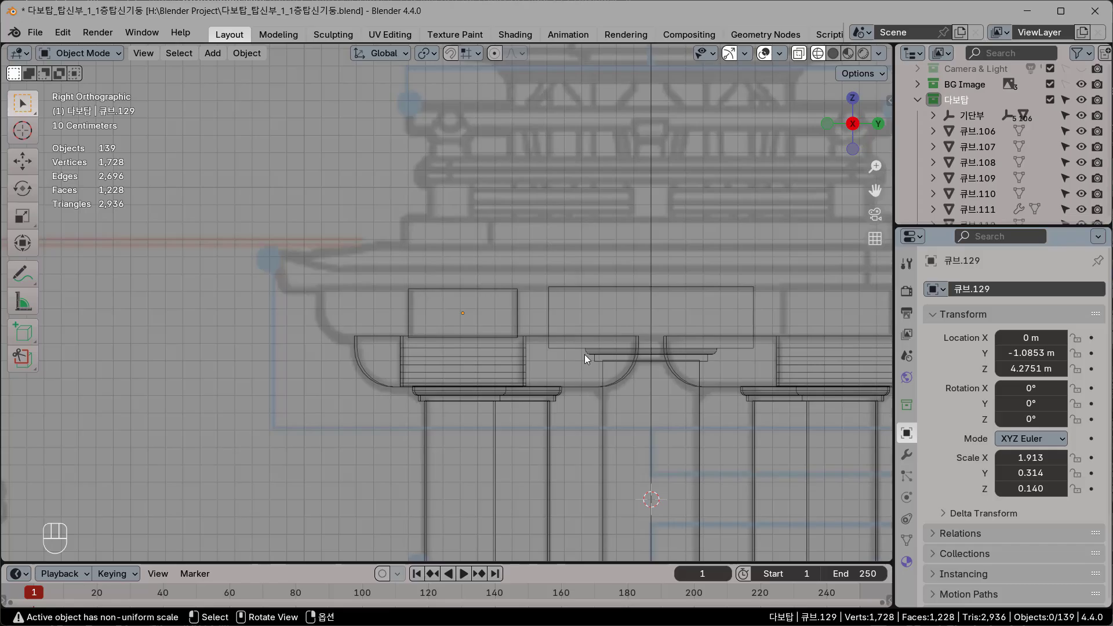
pyautogui.scroll(-1, 584, 353)
pyautogui.keyDown('shift'); pyautogui.moveTo(661, 346); pyautogui.dragTo(557, 364, button='middle'); pyautogui.keyUp('shift')
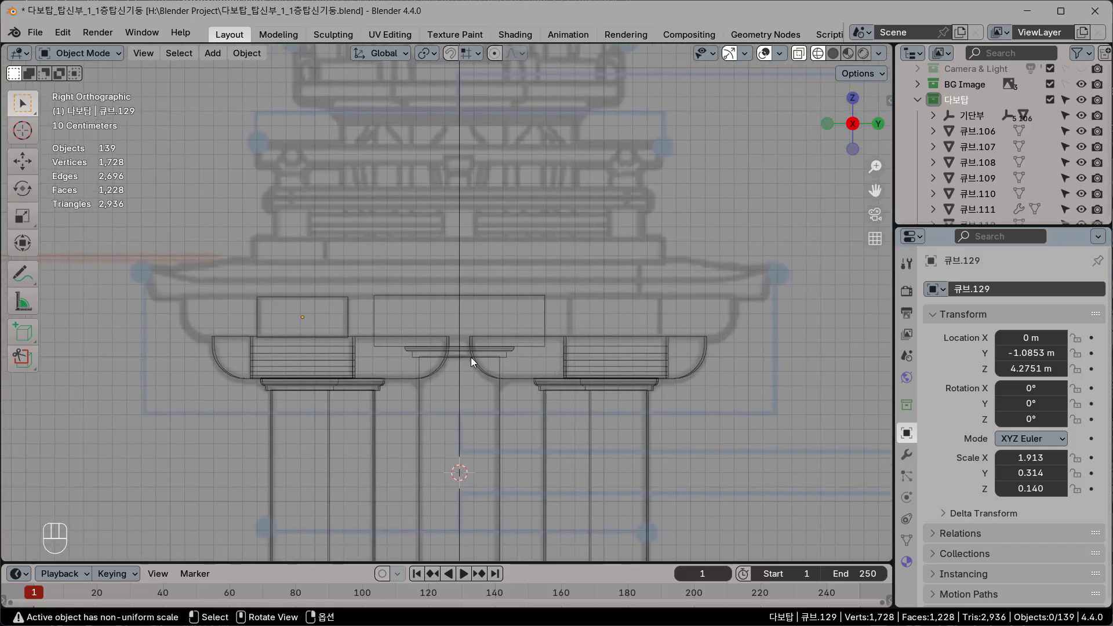
# Step: Select the new beam and apply its scale
pyautogui.scroll(2, 471, 357)
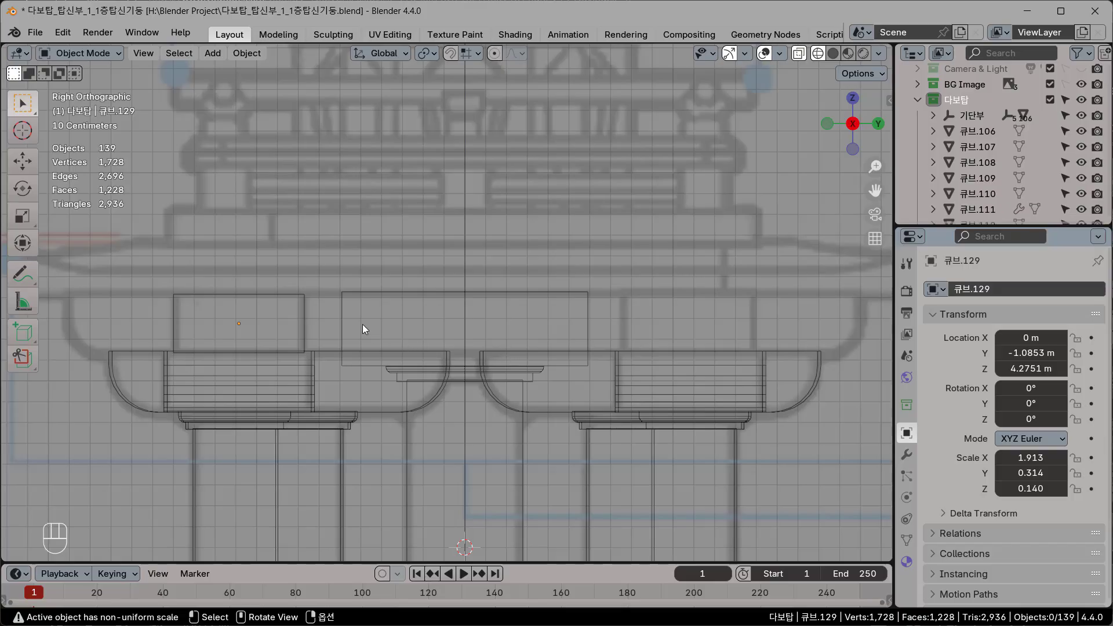
pyautogui.click(305, 299)
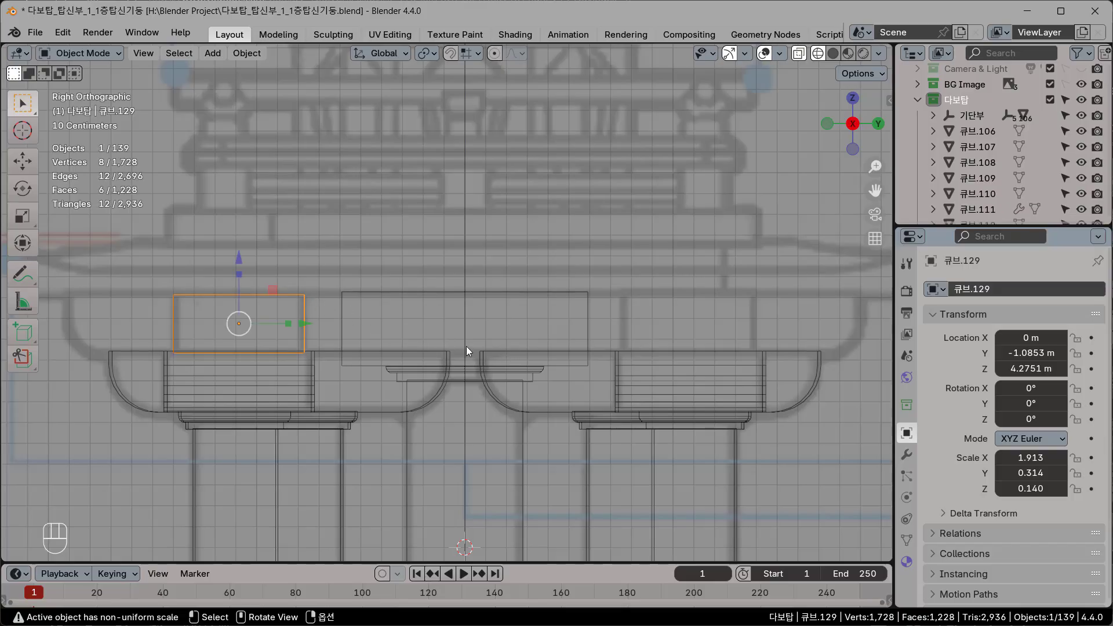
pyautogui.moveTo(465, 315); pyautogui.dragTo(510, 325, button='middle')
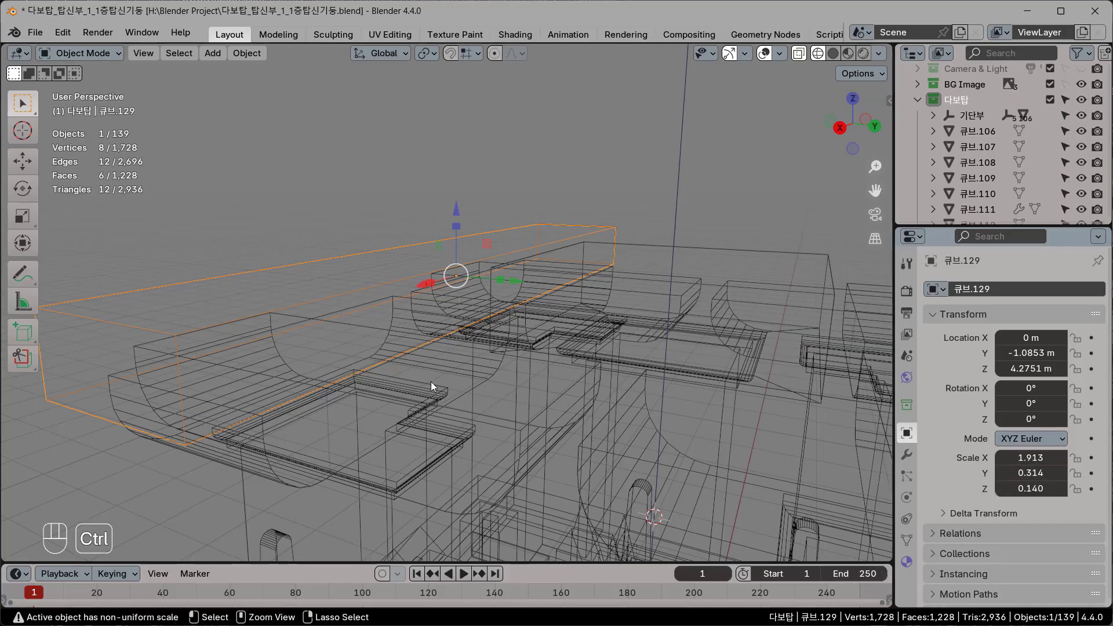
pyautogui.hotkey('ctrl', 'a')
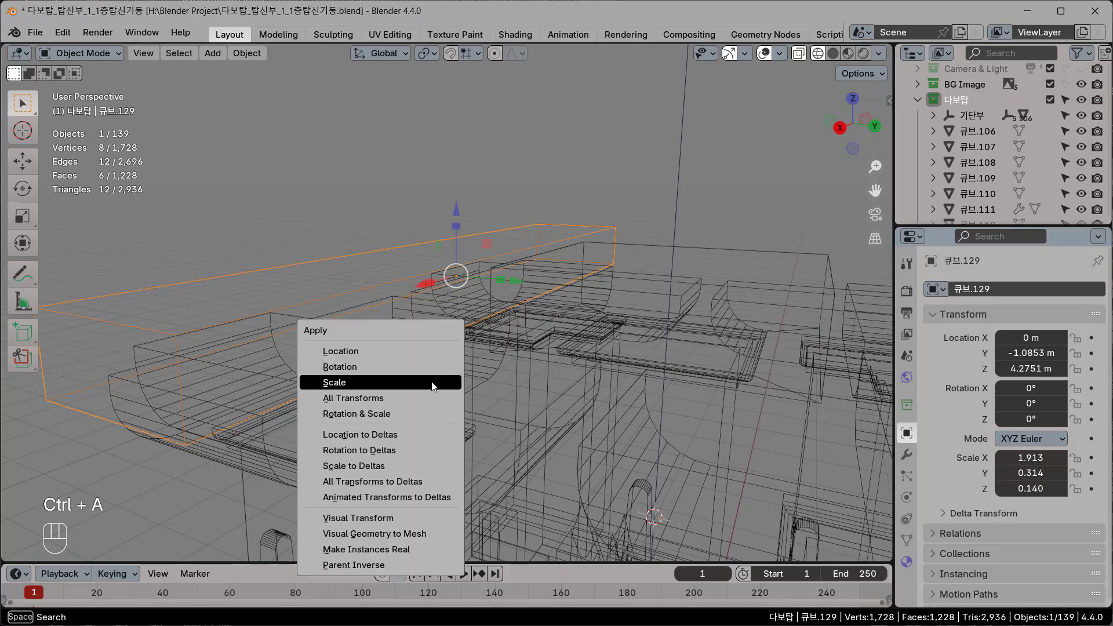
pyautogui.click(354, 387)
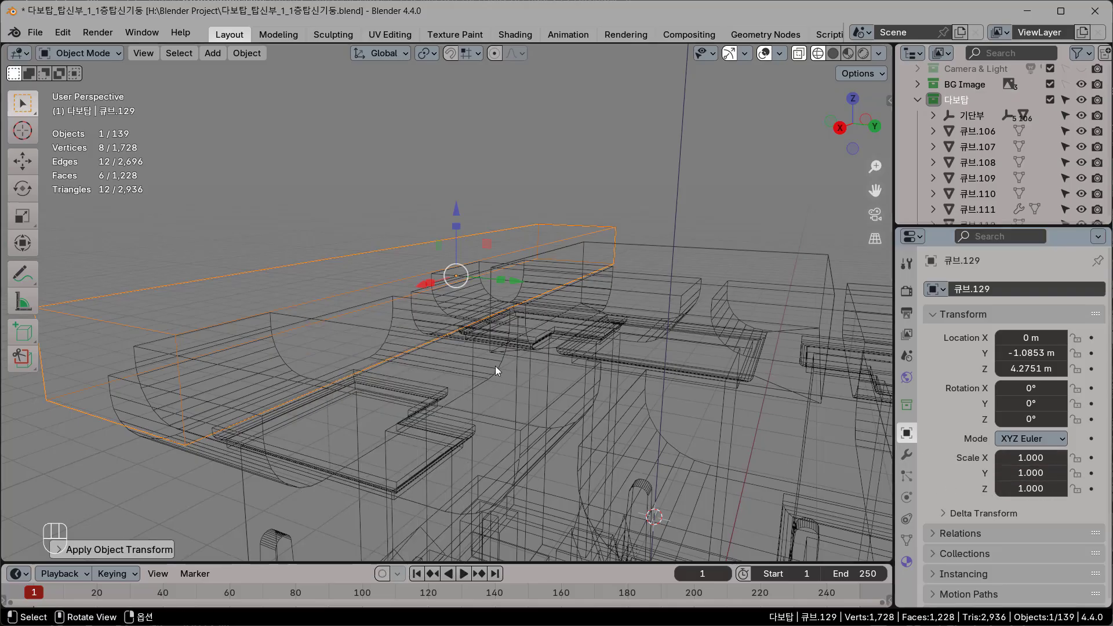
# Step: Enter Edit Mode on the beam and select the lower edge at each of its two ends
pyautogui.keyDown('shift'); pyautogui.moveTo(439, 339); pyautogui.dragTo(572, 329, button='middle'); pyautogui.keyUp('shift')
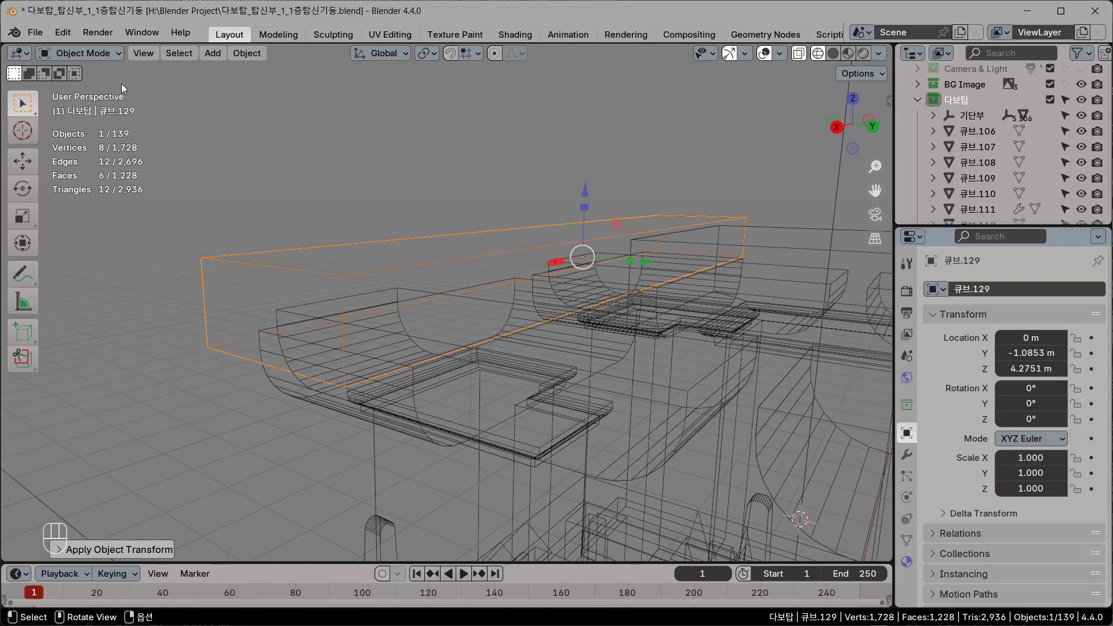
pyautogui.click(112, 52)
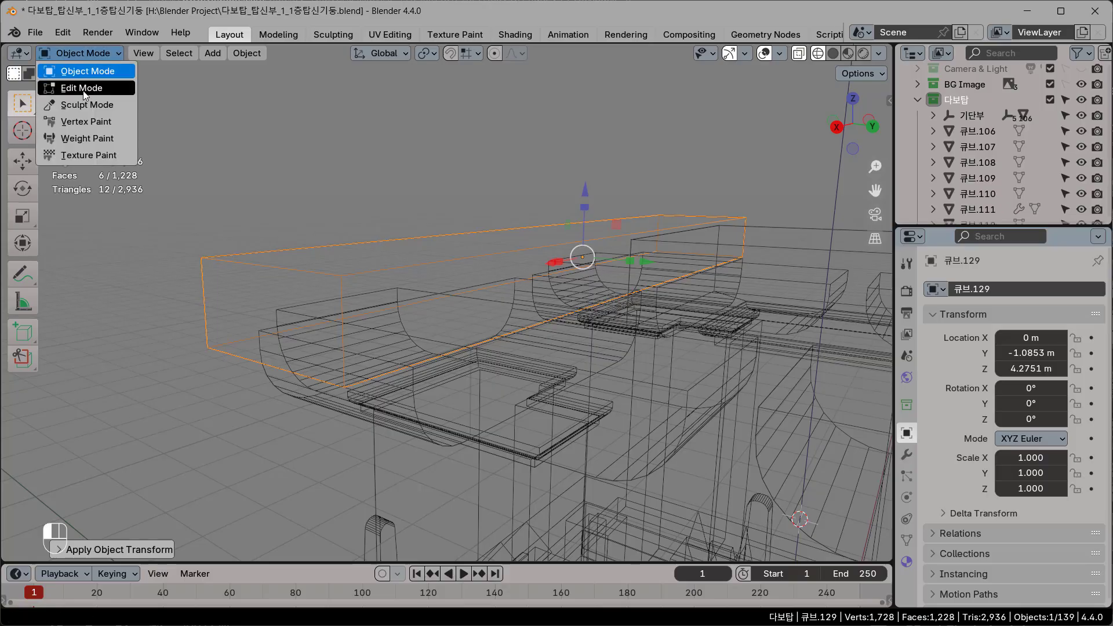
pyautogui.click(82, 90)
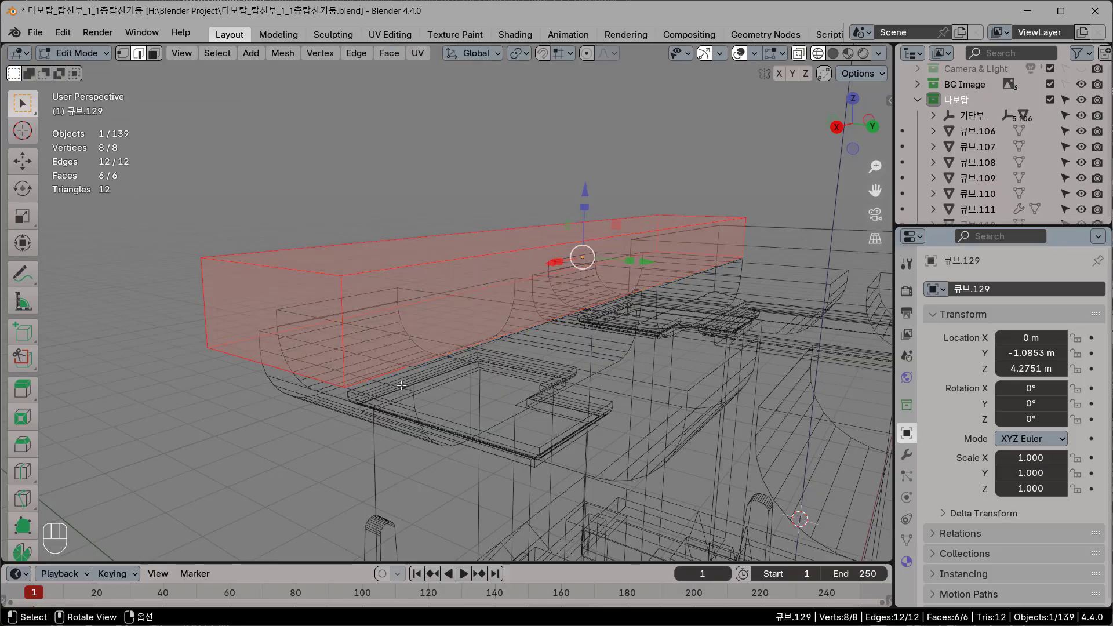
pyautogui.moveTo(486, 433)
pyautogui.mouseDown(button='middle')
pyautogui.moveTo(482, 371)
pyautogui.moveTo(479, 445)
pyautogui.mouseUp(button='middle')
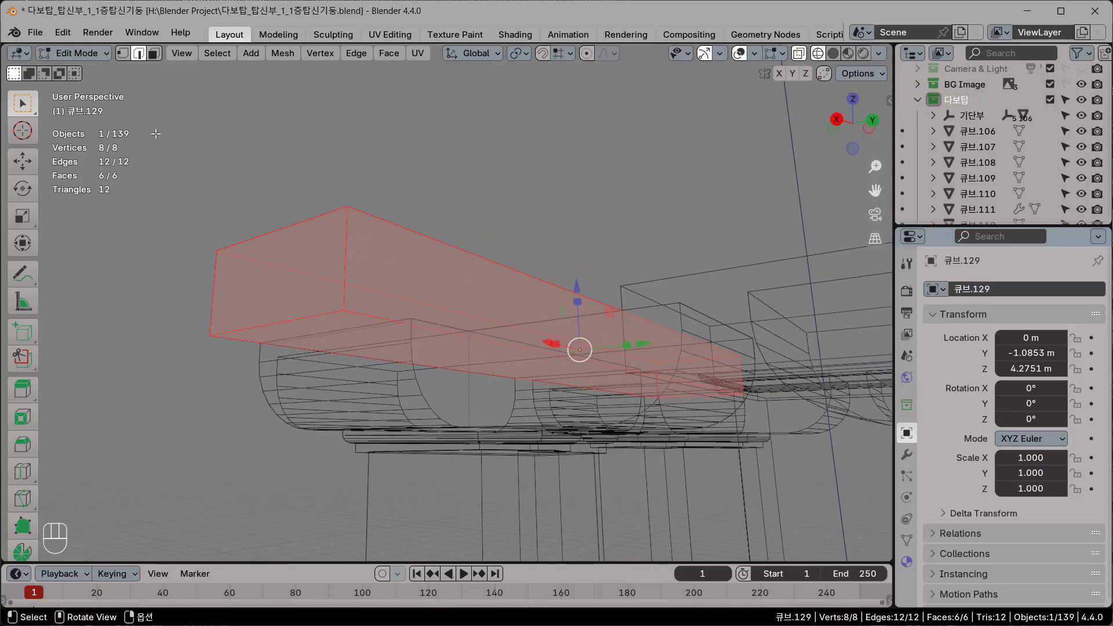
pyautogui.click(292, 319)
pyautogui.moveTo(292, 319); pyautogui.dragTo(466, 363, button='middle')
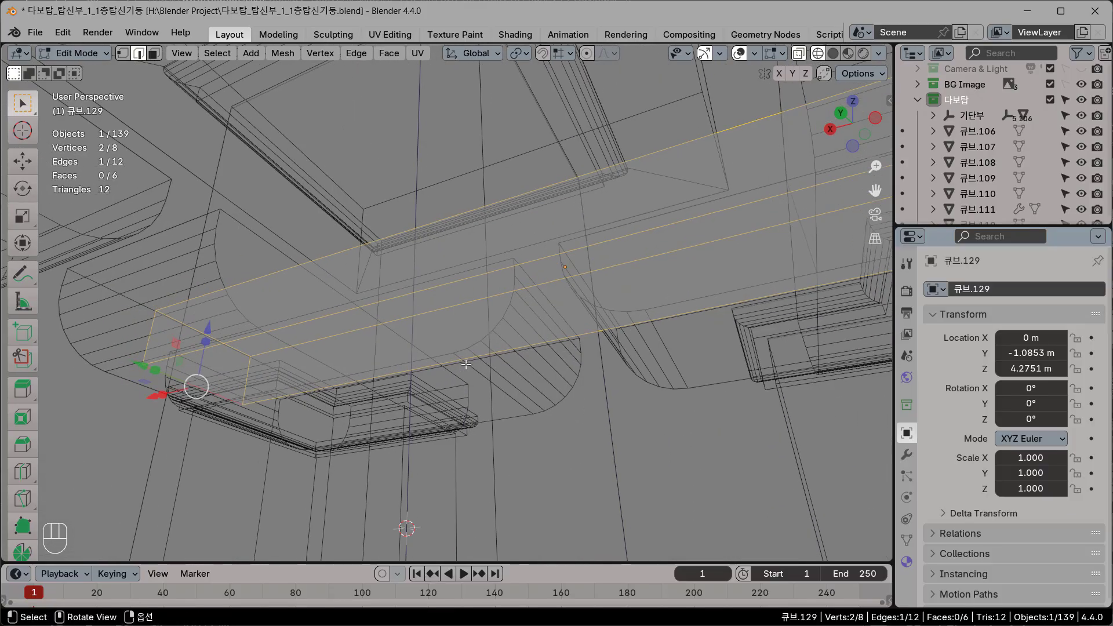
pyautogui.scroll(-2, 696, 353)
pyautogui.keyDown('shift'); pyautogui.moveTo(789, 329); pyautogui.dragTo(622, 365, button='middle'); pyautogui.keyUp('shift')
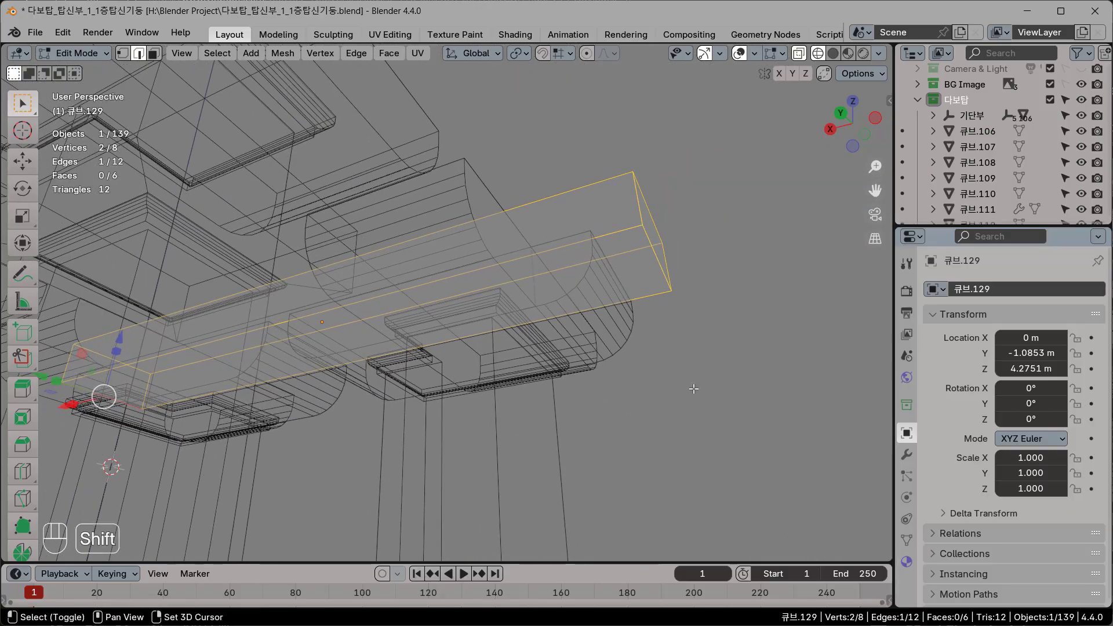
pyautogui.keyDown('shift'); pyautogui.click(660, 263); pyautogui.keyUp('shift')
pyautogui.moveTo(660, 263); pyautogui.dragTo(530, 394, button='middle')
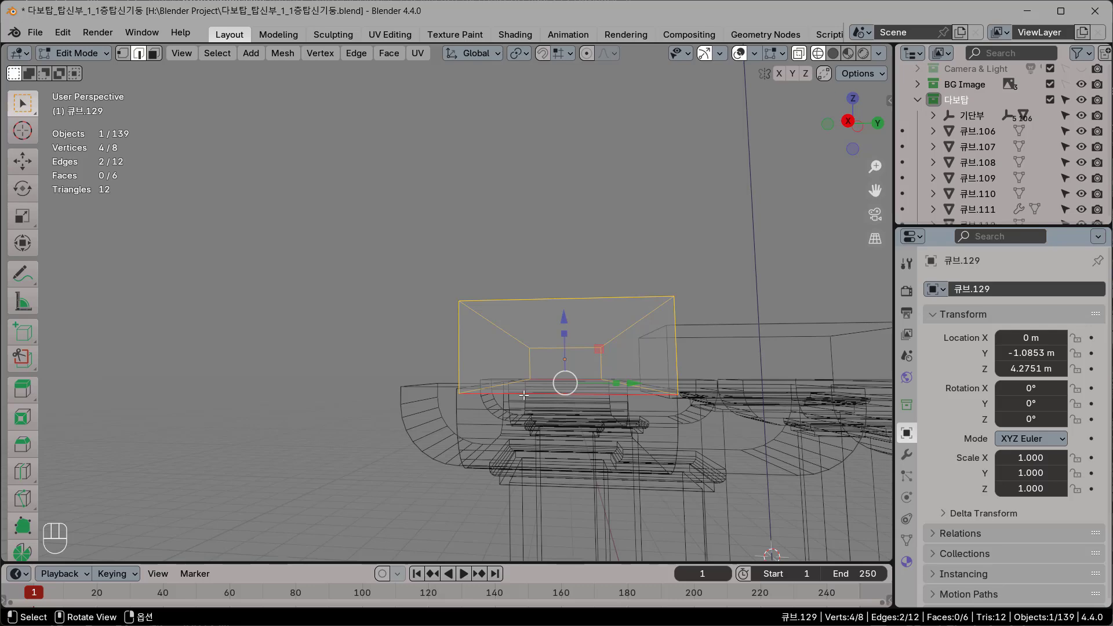
# Step: Bevel the two lower end edges by 0.17 m with 7 segments, following the rounded corner in the front drawing
pyautogui.press('KP_1')
pyautogui.scroll(2, 390, 404)
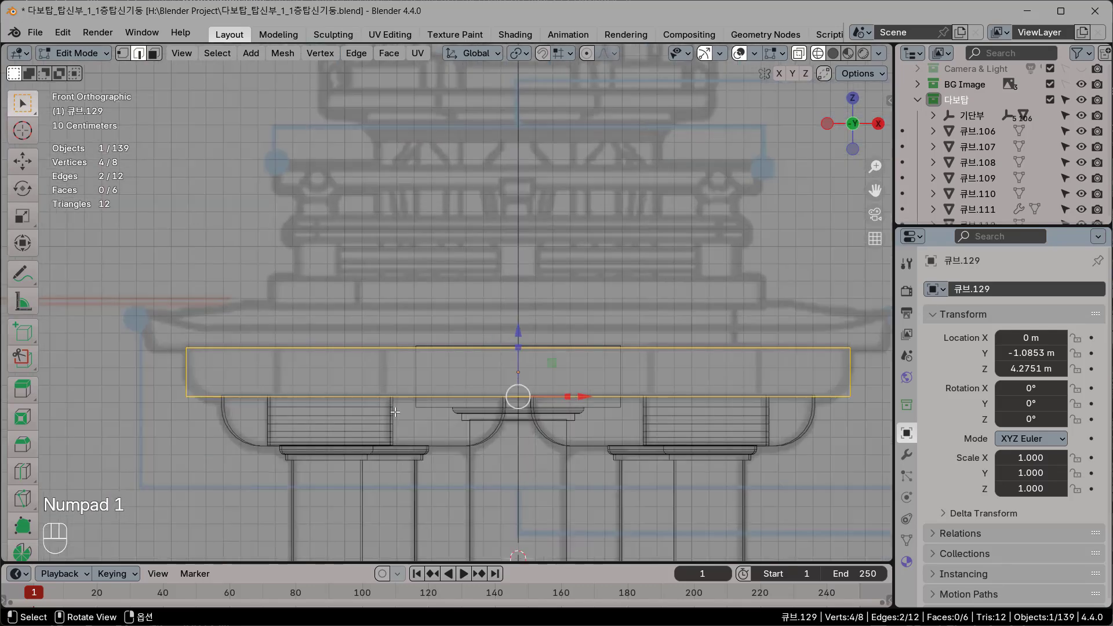
pyautogui.keyDown('shift'); pyautogui.moveTo(259, 399); pyautogui.dragTo(405, 341, button='middle'); pyautogui.keyUp('shift')
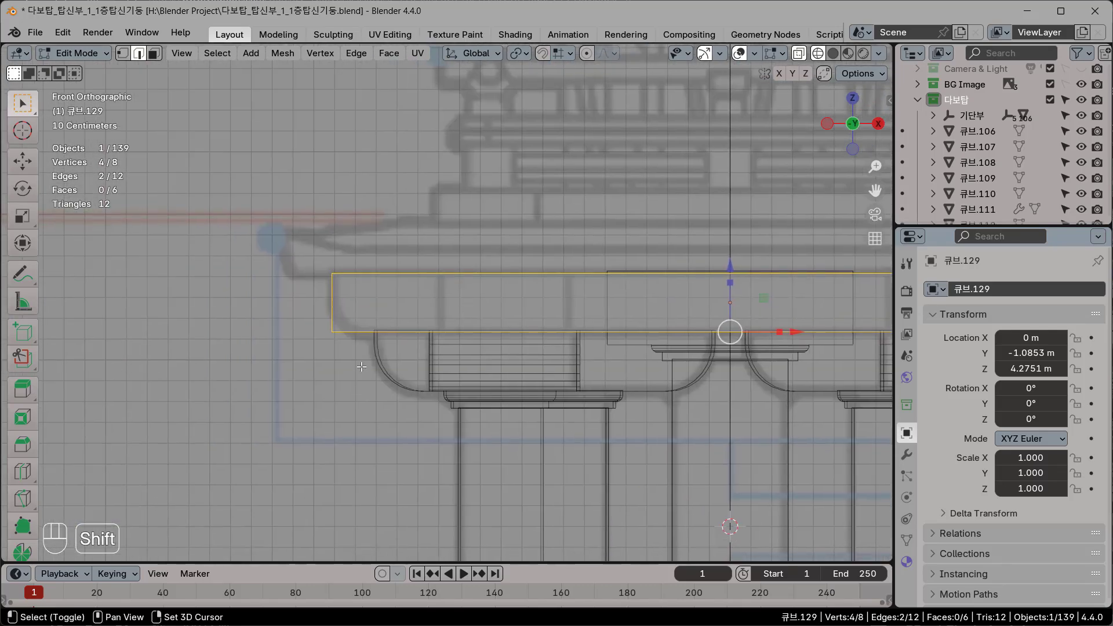
pyautogui.scroll(5, 363, 365)
pyautogui.keyDown('shift'); pyautogui.moveTo(325, 369); pyautogui.dragTo(430, 326, button='middle'); pyautogui.keyUp('shift')
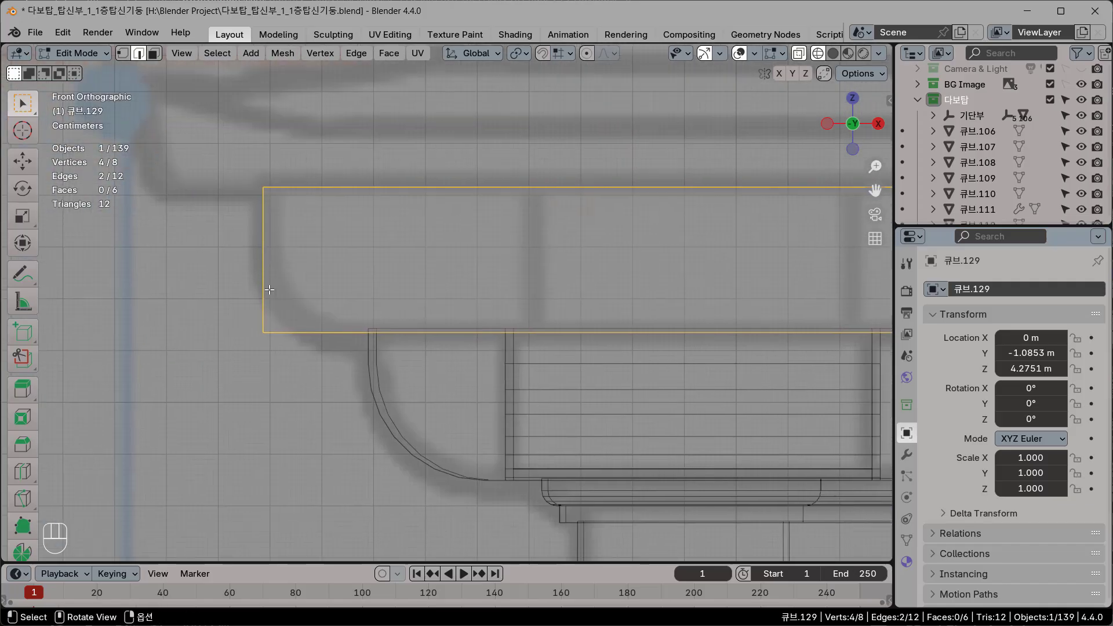
pyautogui.scroll(-2, 346, 356)
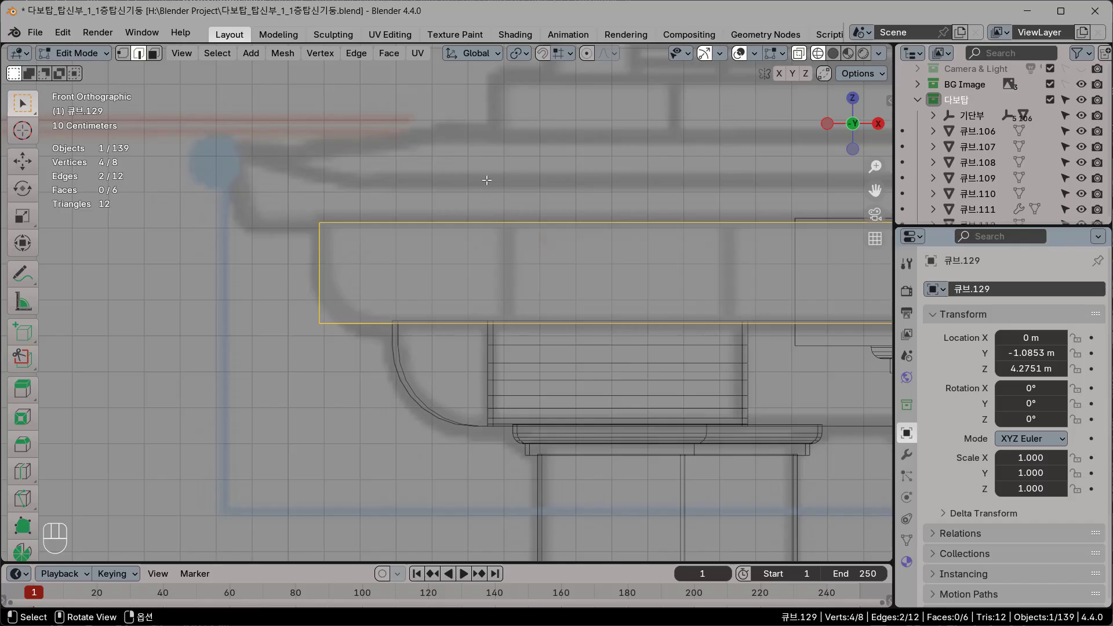
pyautogui.hotkey('ctrl', 'e')
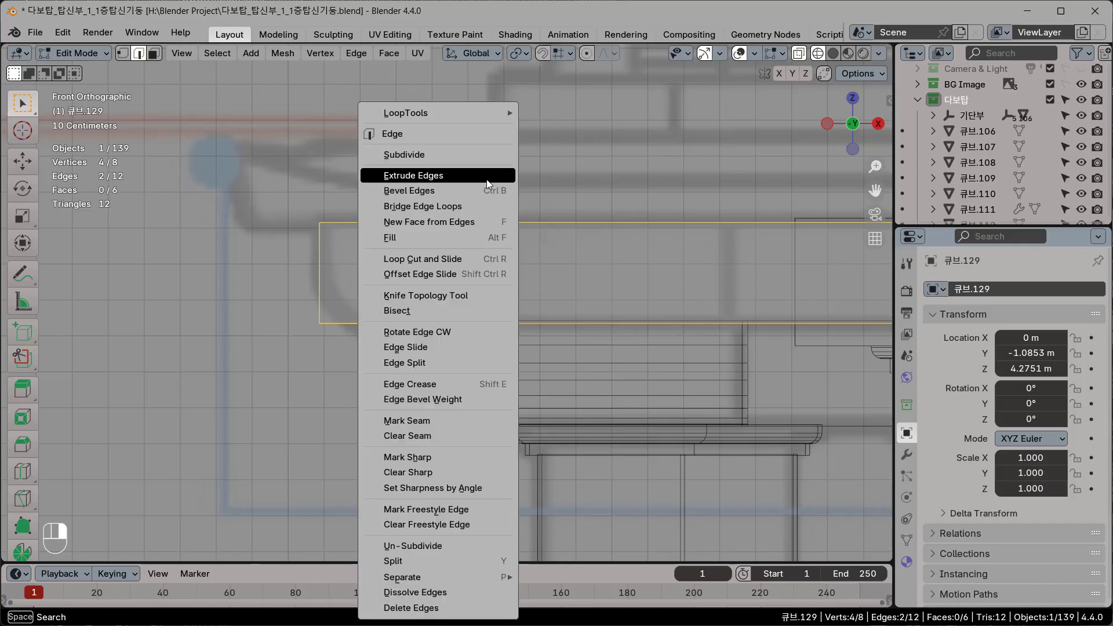
pyautogui.click(449, 194)
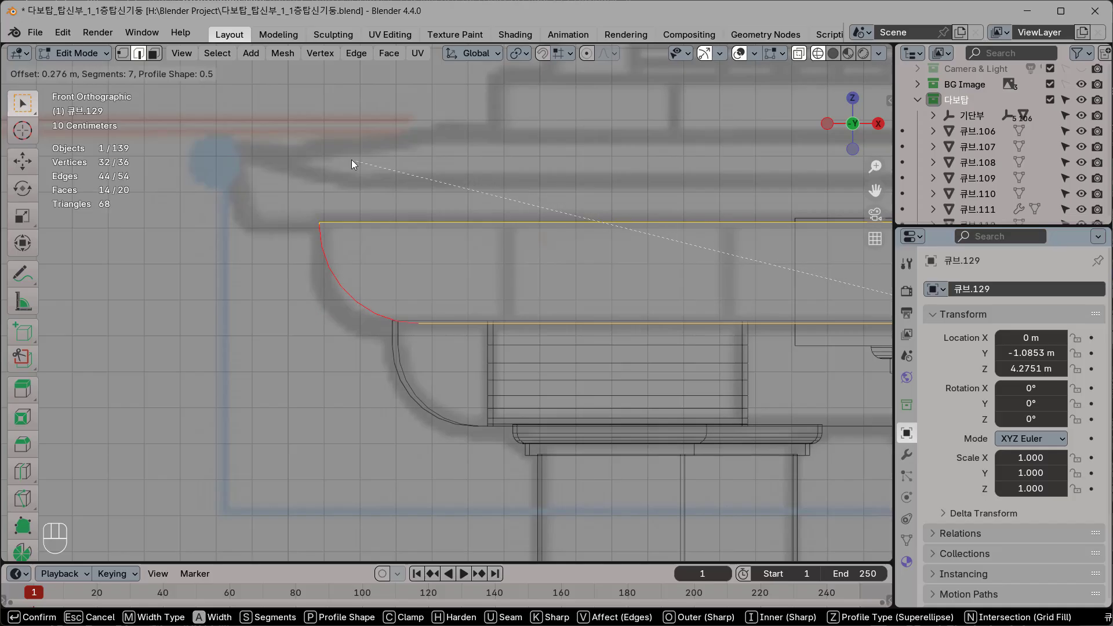
pyautogui.click(388, 166)
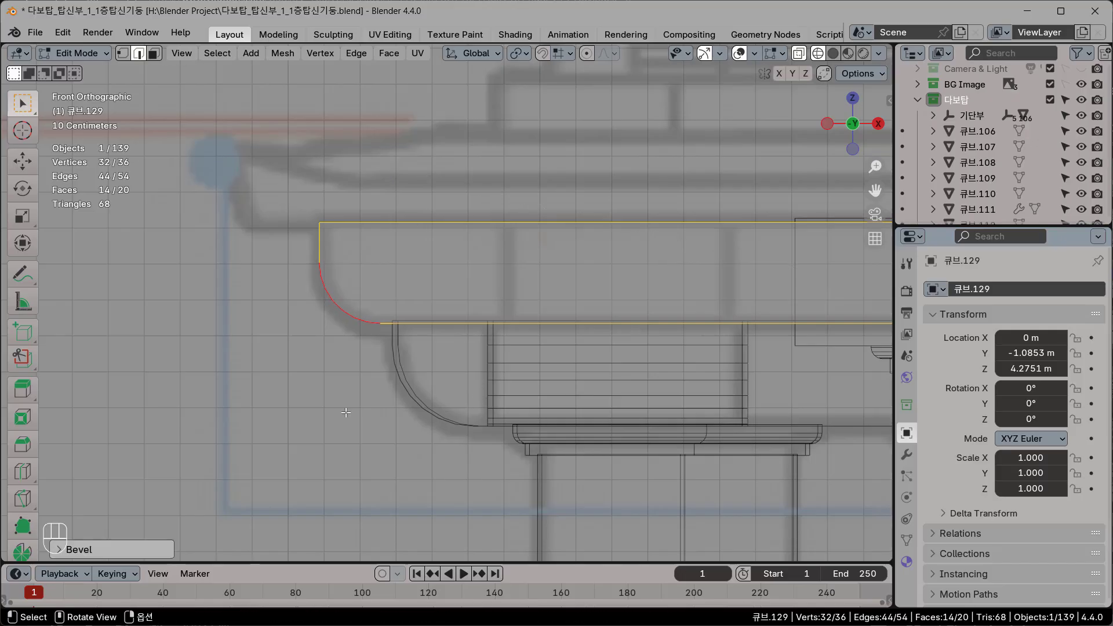
pyautogui.click(60, 549)
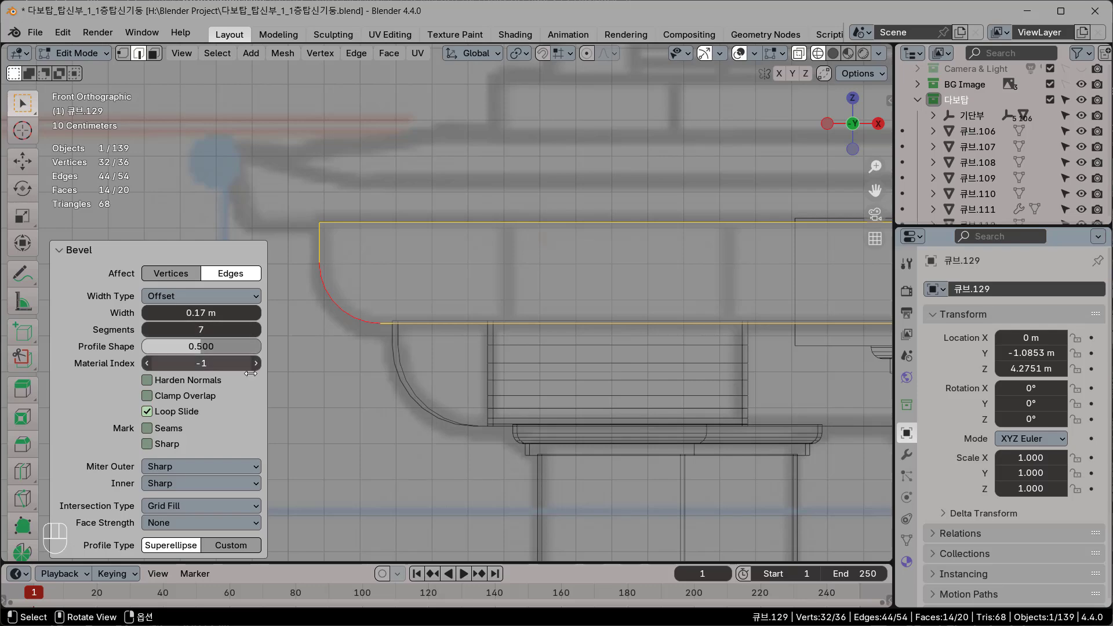
pyautogui.click(359, 455)
# Step: In the top view, set the pivot point to the 3D Cursor and return to Object Mode
pyautogui.scroll(-6, 413, 476)
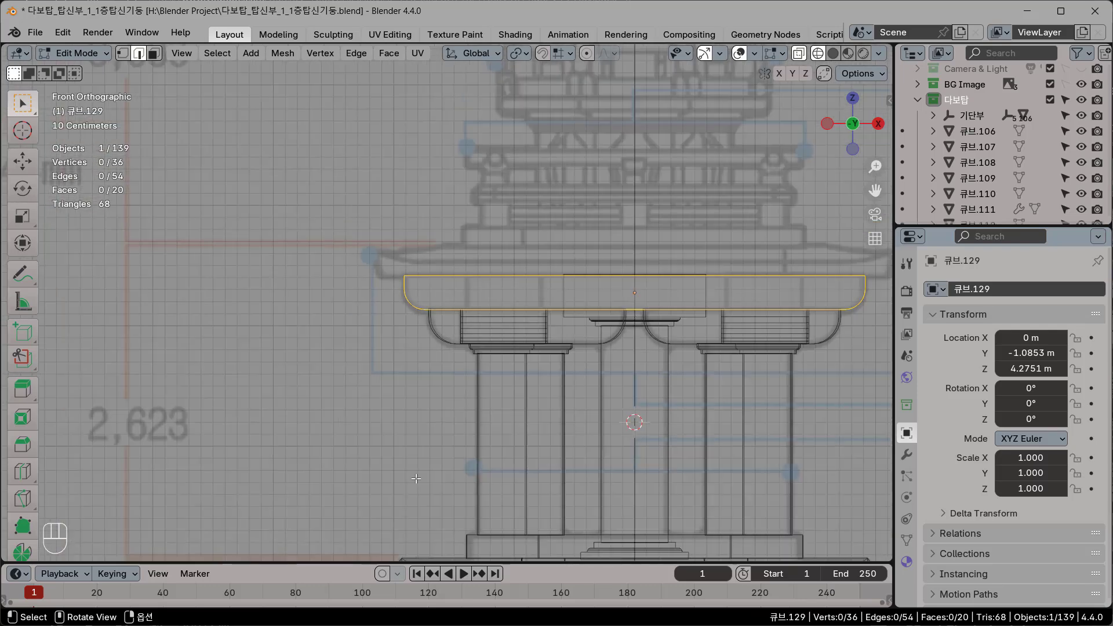
pyautogui.keyDown('shift'); pyautogui.moveTo(672, 413); pyautogui.dragTo(492, 413, button='middle'); pyautogui.keyUp('shift')
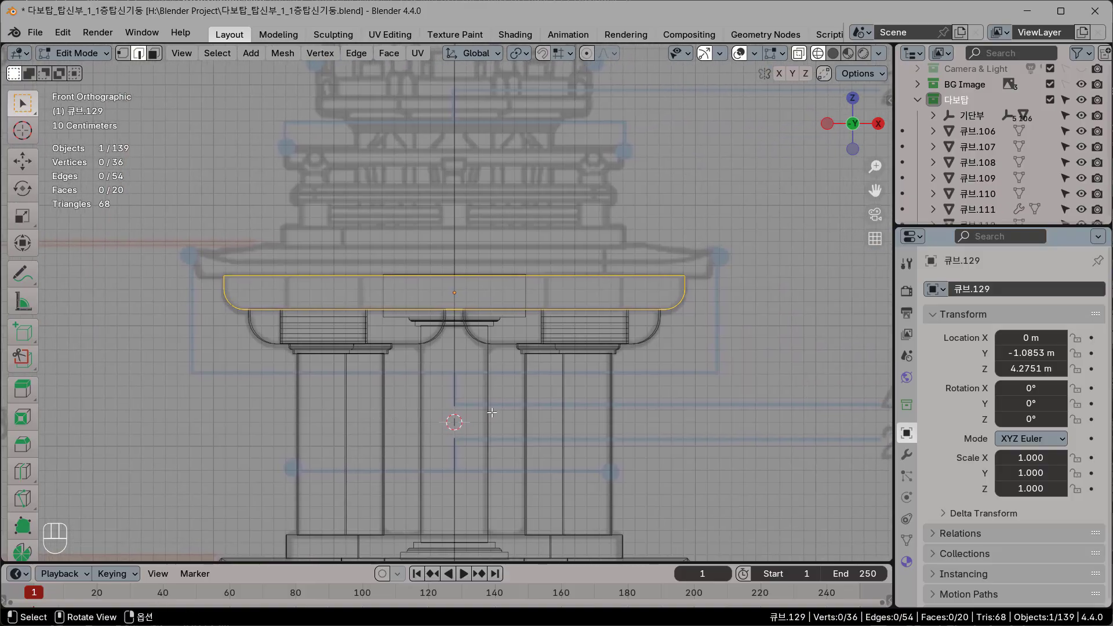
pyautogui.press('KP_7')
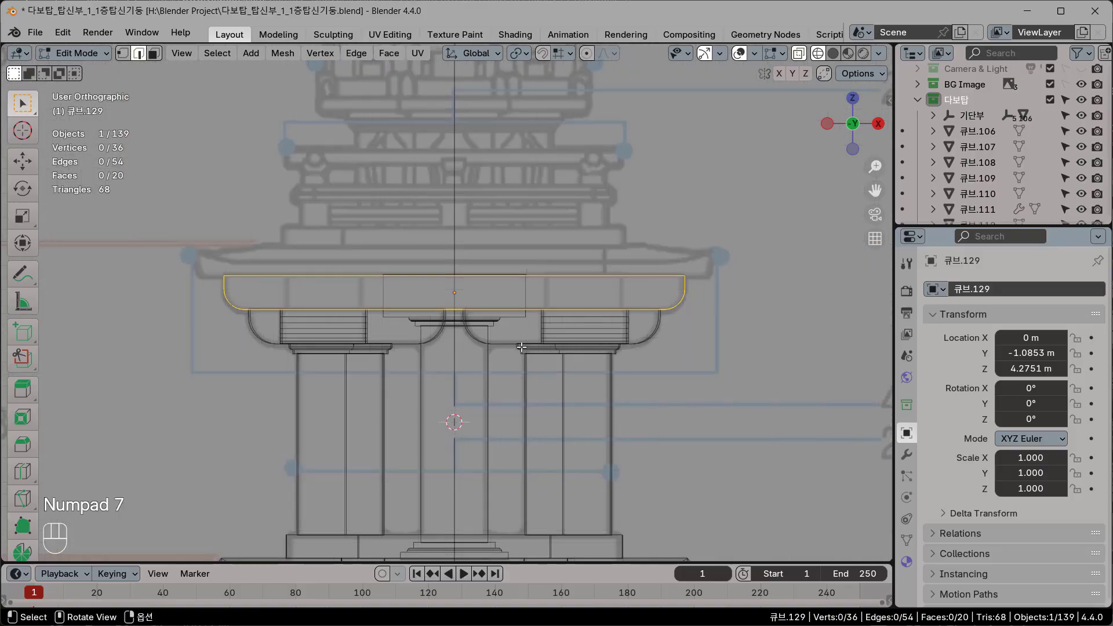
pyautogui.keyDown('shift'); pyautogui.moveTo(545, 301); pyautogui.dragTo(543, 448, button='middle'); pyautogui.keyUp('shift')
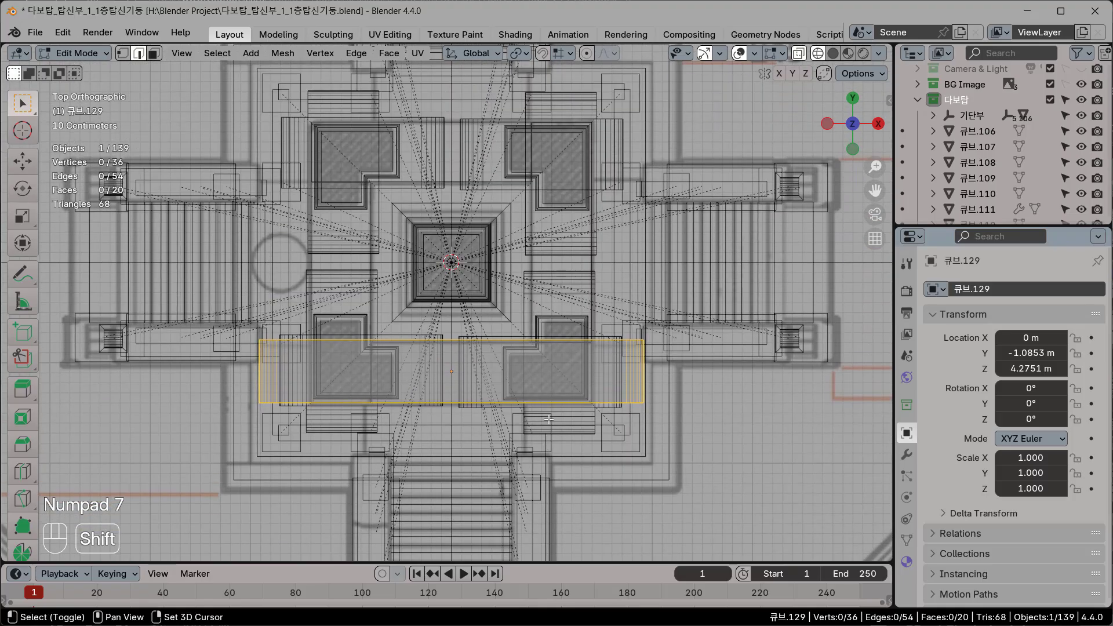
pyautogui.scroll(-2, 521, 377)
pyautogui.keyDown('shift'); pyautogui.moveTo(518, 373); pyautogui.dragTo(518, 424, button='middle'); pyautogui.keyUp('shift')
pyautogui.scroll(3, 518, 424)
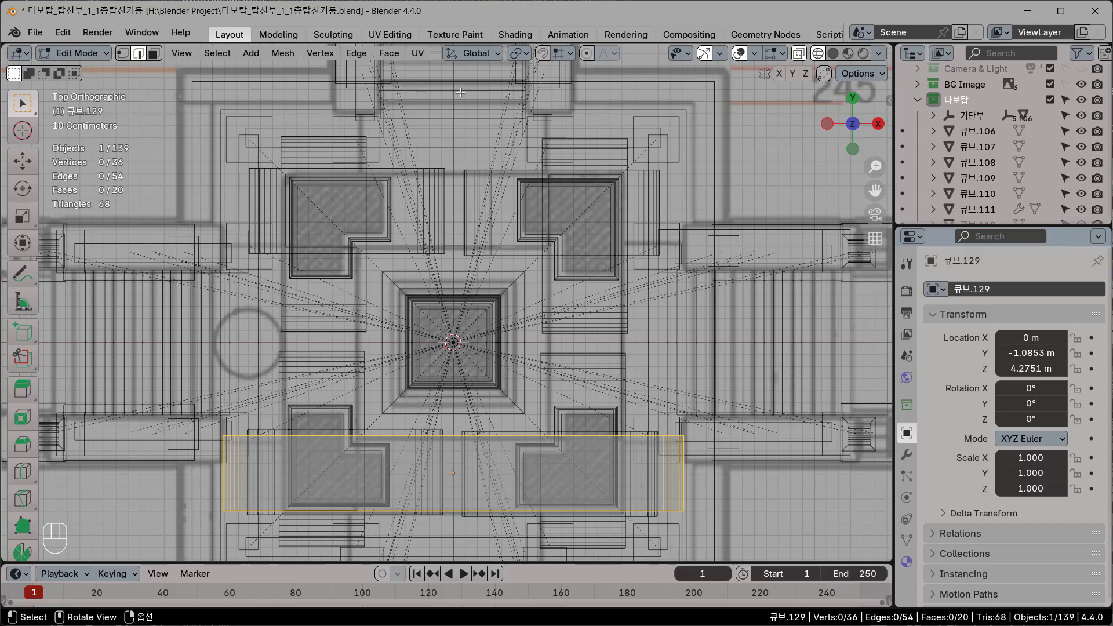
pyautogui.click(527, 54)
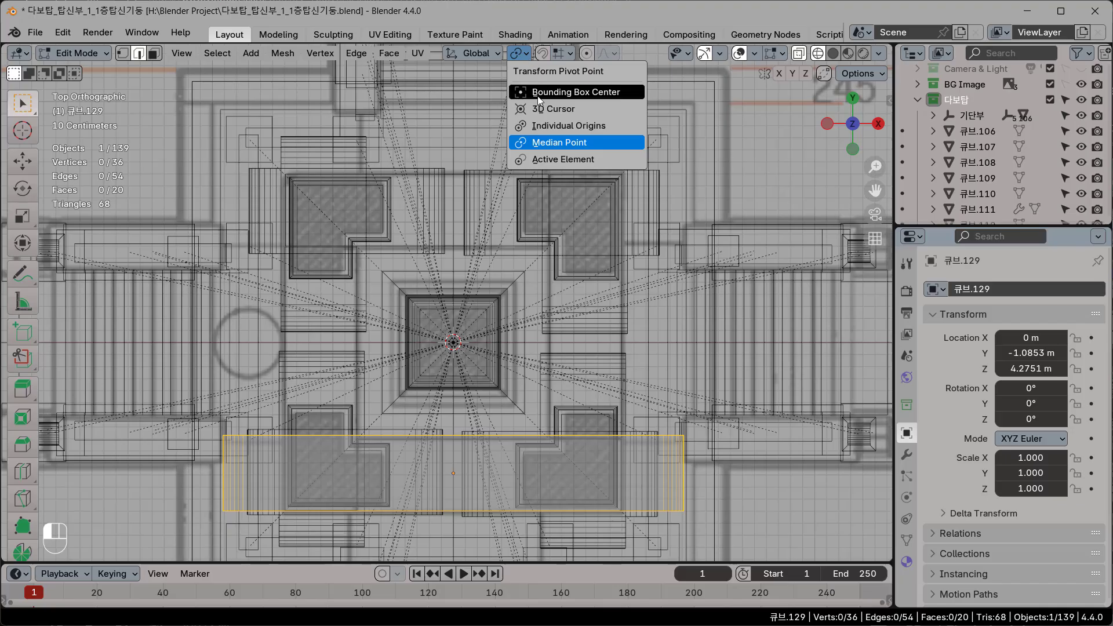
pyautogui.click(541, 110)
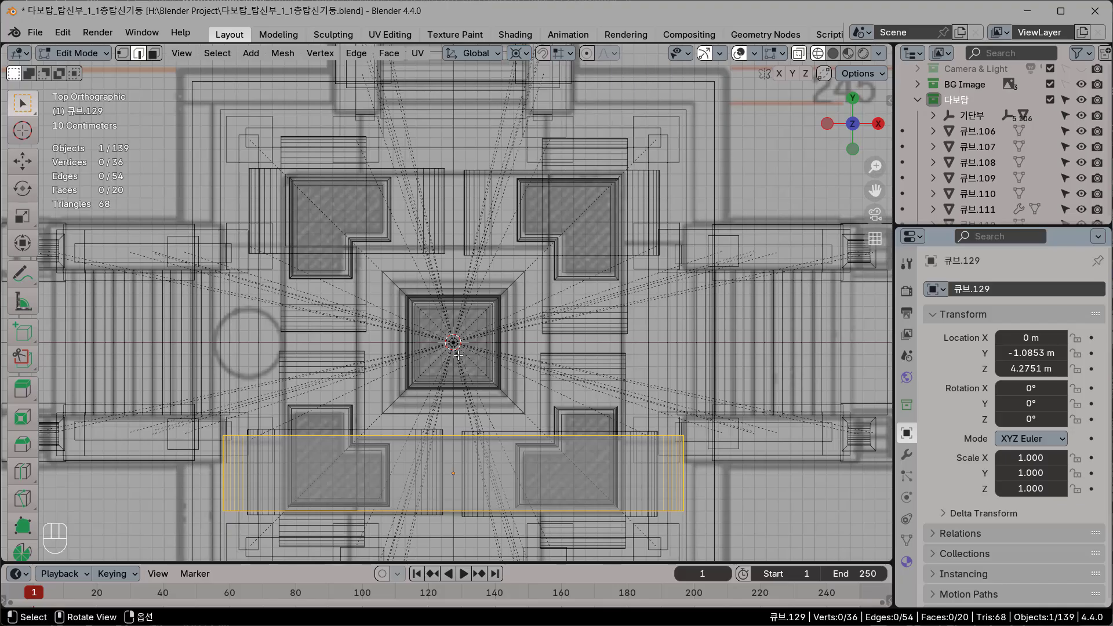
pyautogui.click(100, 53)
pyautogui.click(87, 56)
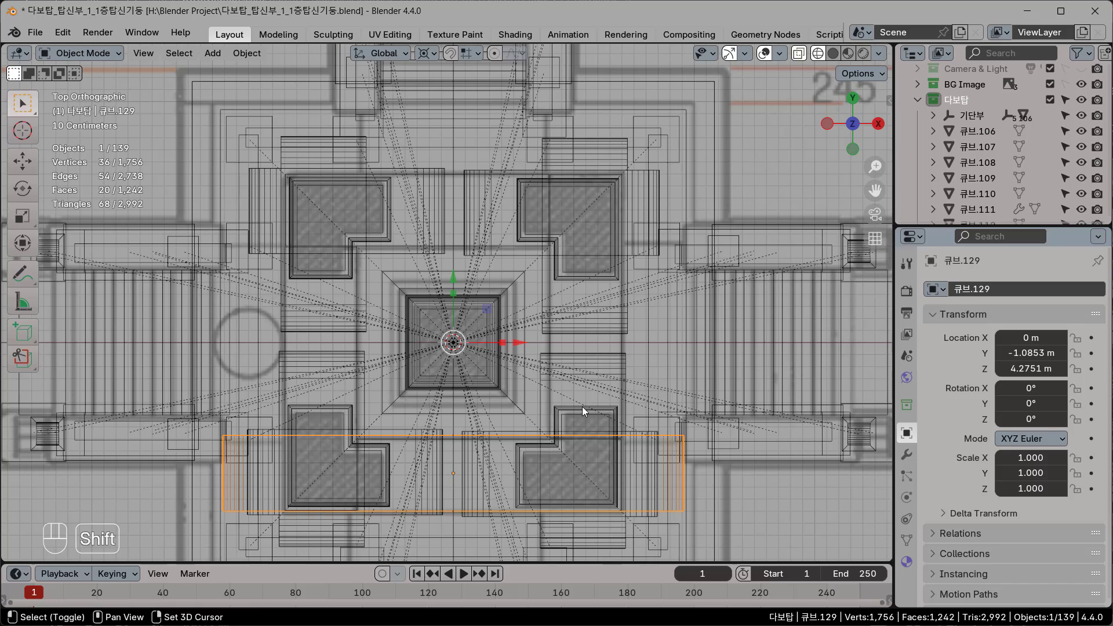
# Step: Duplicate the beam and rotate the copy around the 3D cursor to a Z rotation of 90°, on the tower's +X side
pyautogui.hotkey('shift', 'd')
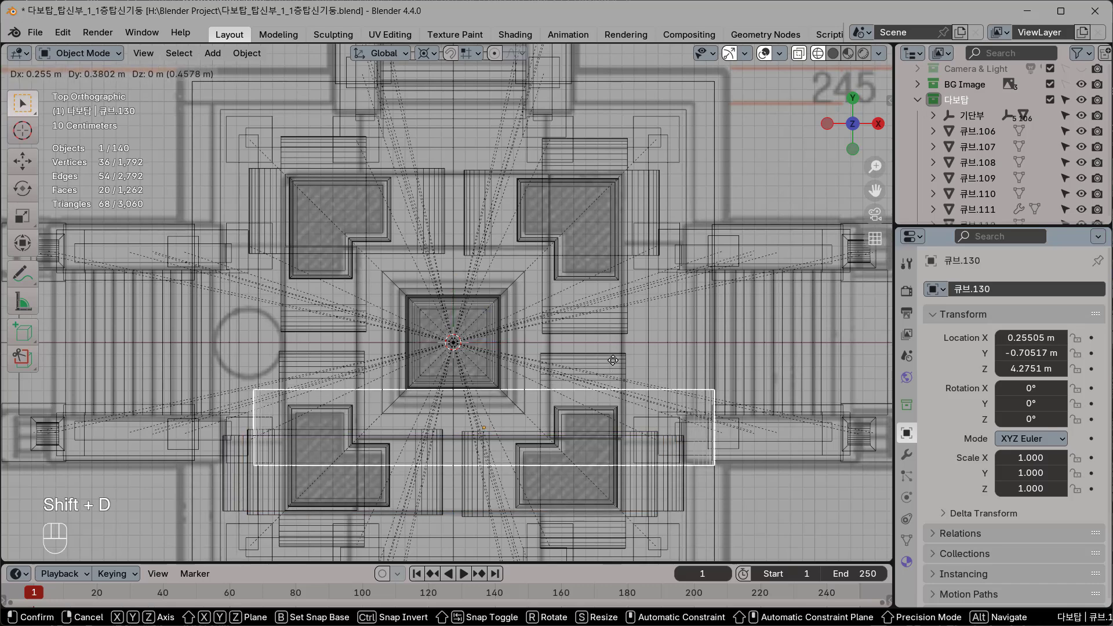
pyautogui.press('r')
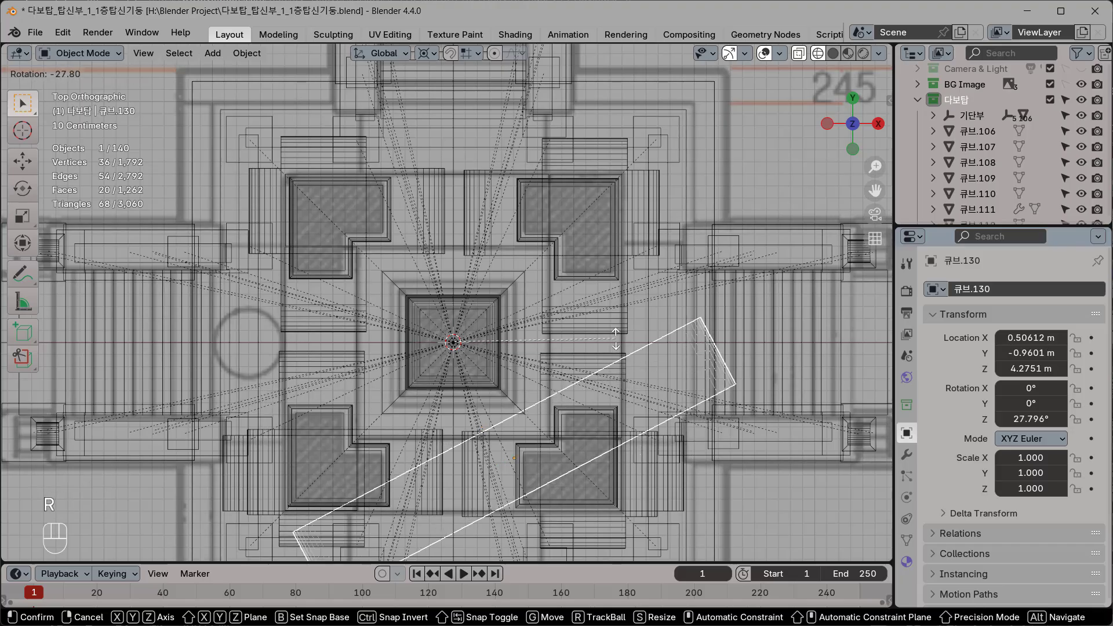
pyautogui.press('ctrl')
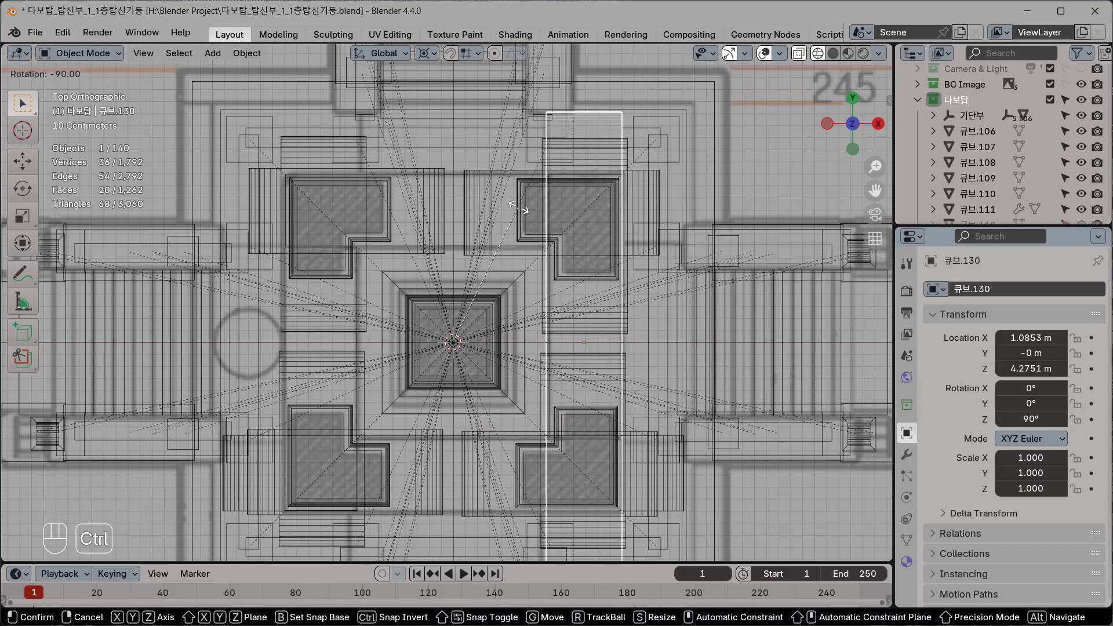
pyautogui.click(519, 207)
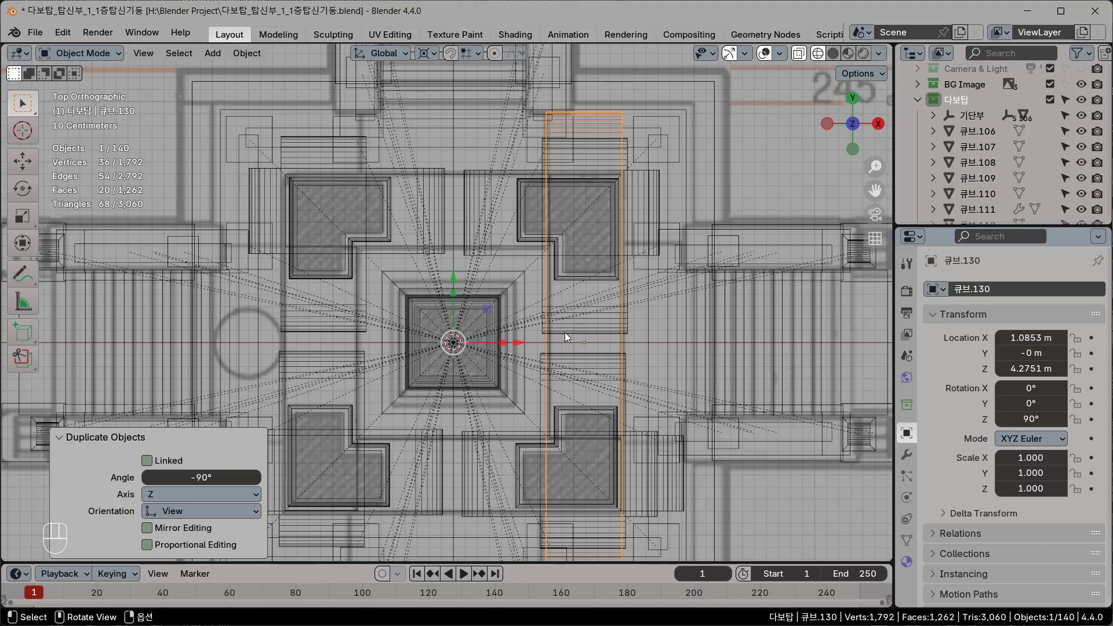
# Step: Repeat the rotated duplication twice for the remaining two sides, and select the +X beam in solid shading
pyautogui.hotkey('shift', 'r')
pyautogui.hotkey('shift', 'r')
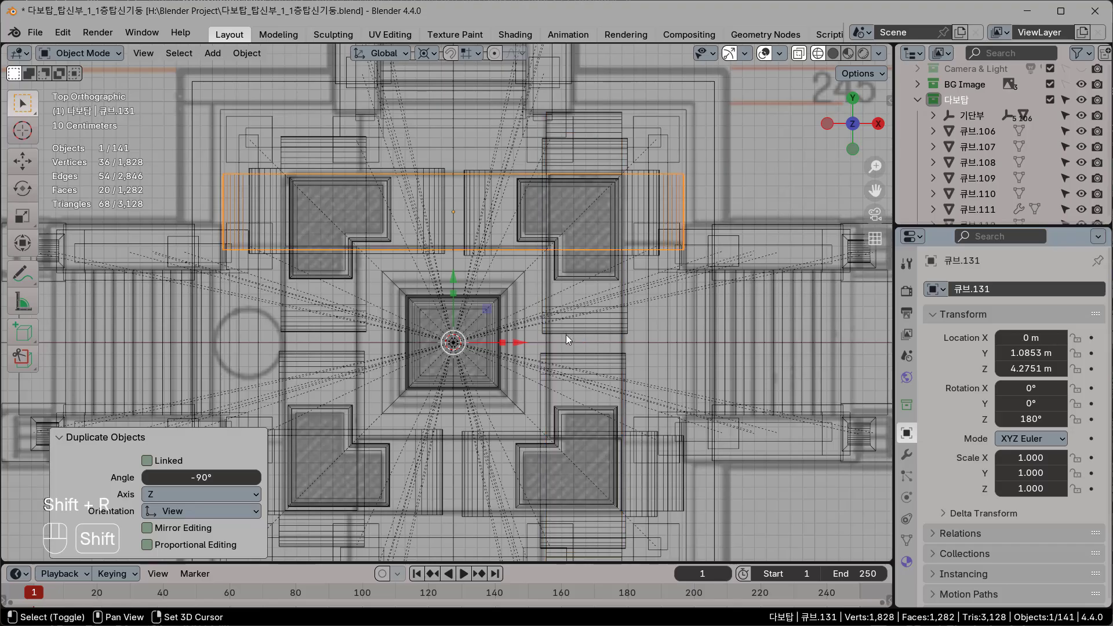
pyautogui.click(58, 437)
pyautogui.moveTo(488, 387)
pyautogui.mouseDown(button='middle')
pyautogui.moveTo(524, 440)
pyautogui.moveTo(489, 325)
pyautogui.moveTo(526, 328)
pyautogui.moveTo(561, 308)
pyautogui.moveTo(621, 346)
pyautogui.moveTo(600, 346)
pyautogui.moveTo(603, 338)
pyautogui.moveTo(467, 425)
pyautogui.mouseUp(button='middle')
pyautogui.hotkey('shift', 'z')
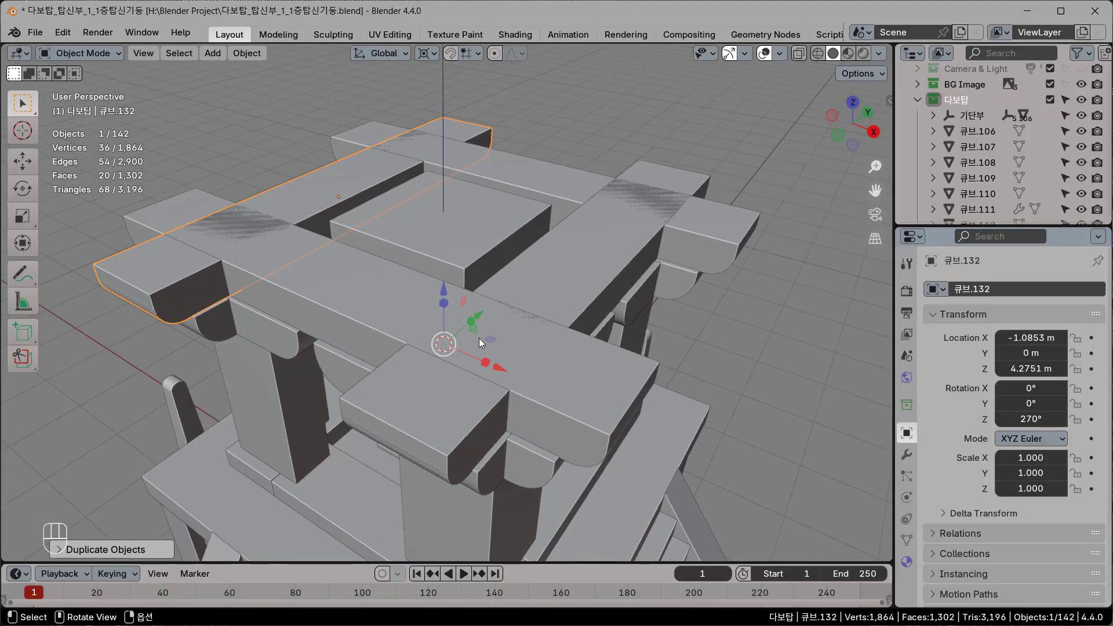
pyautogui.click(445, 410)
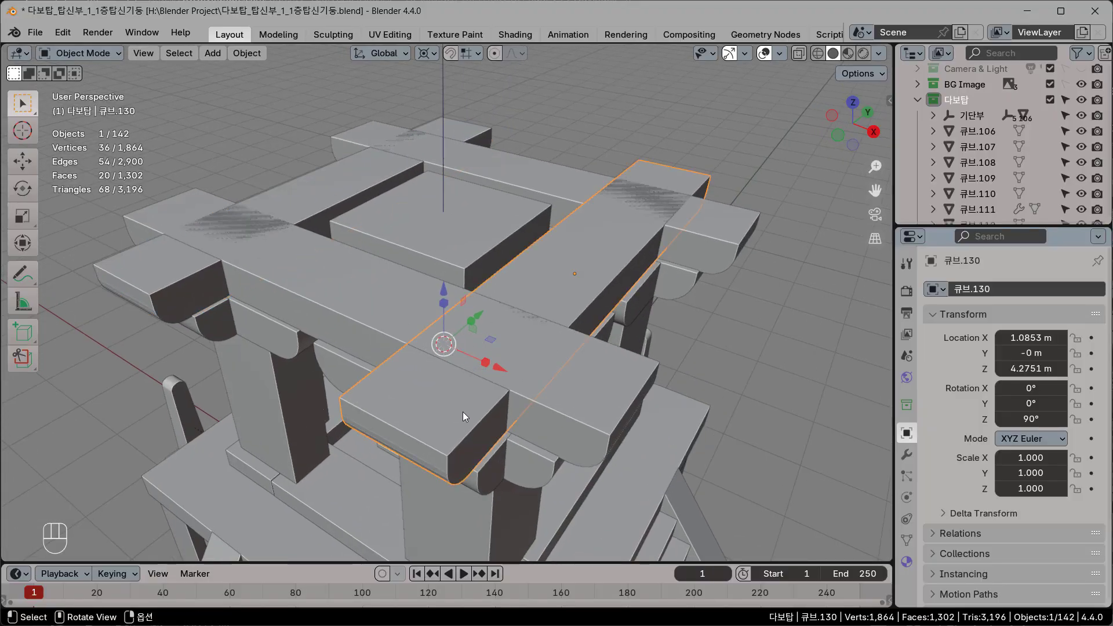
# Step: Set the Z scale of the selected +X crossing beam to 0.999
pyautogui.scroll(2, 564, 341)
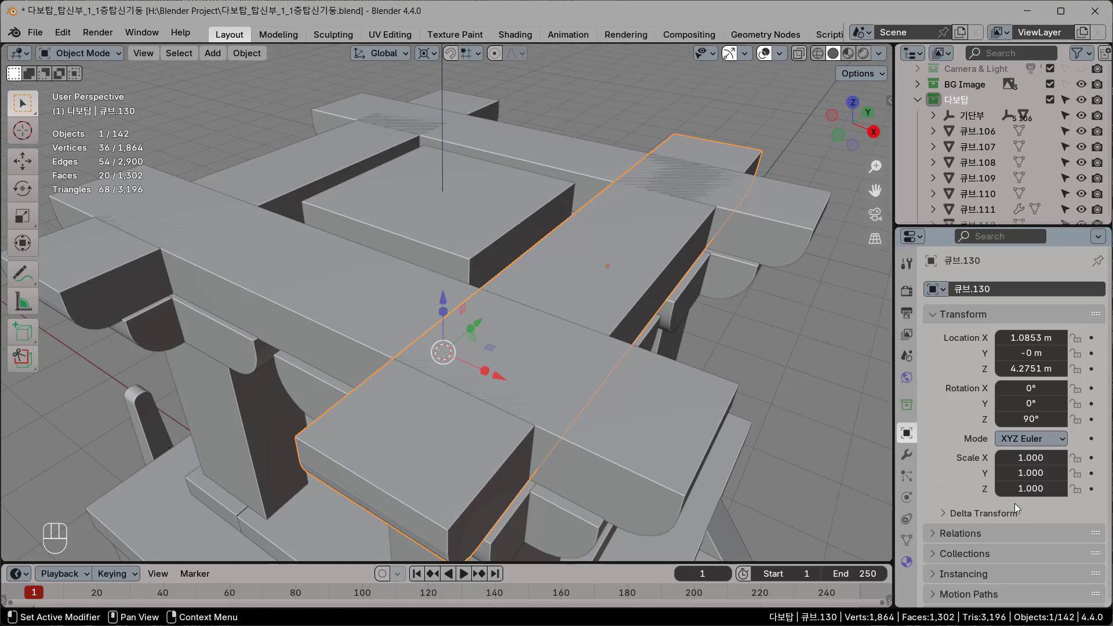
pyautogui.click(1030, 489)
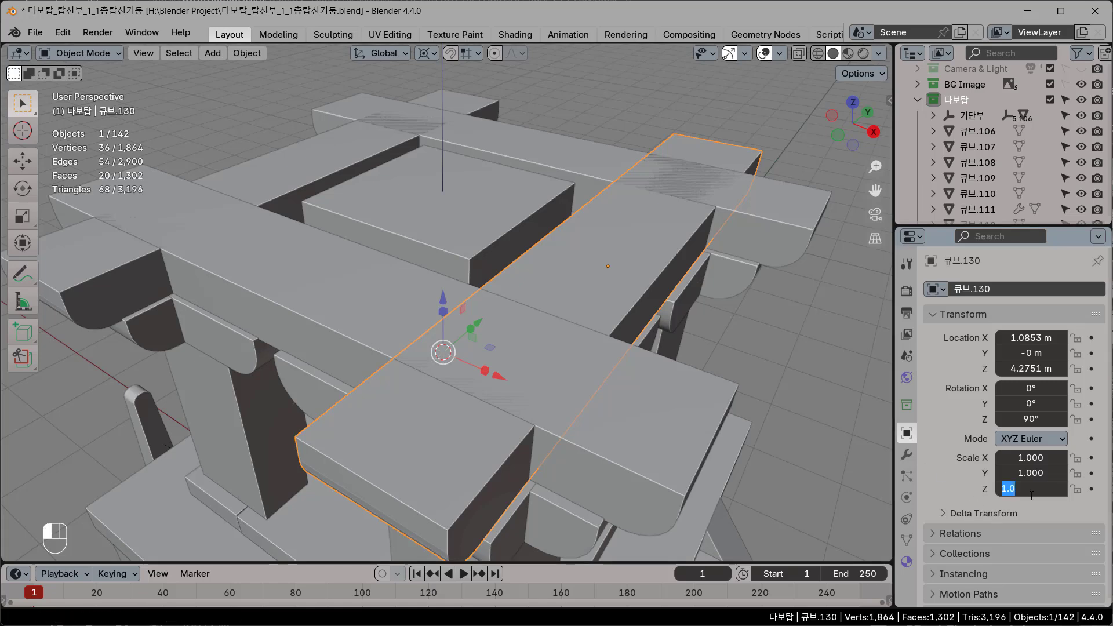
pyautogui.write('0.9995')
pyautogui.press('Return')
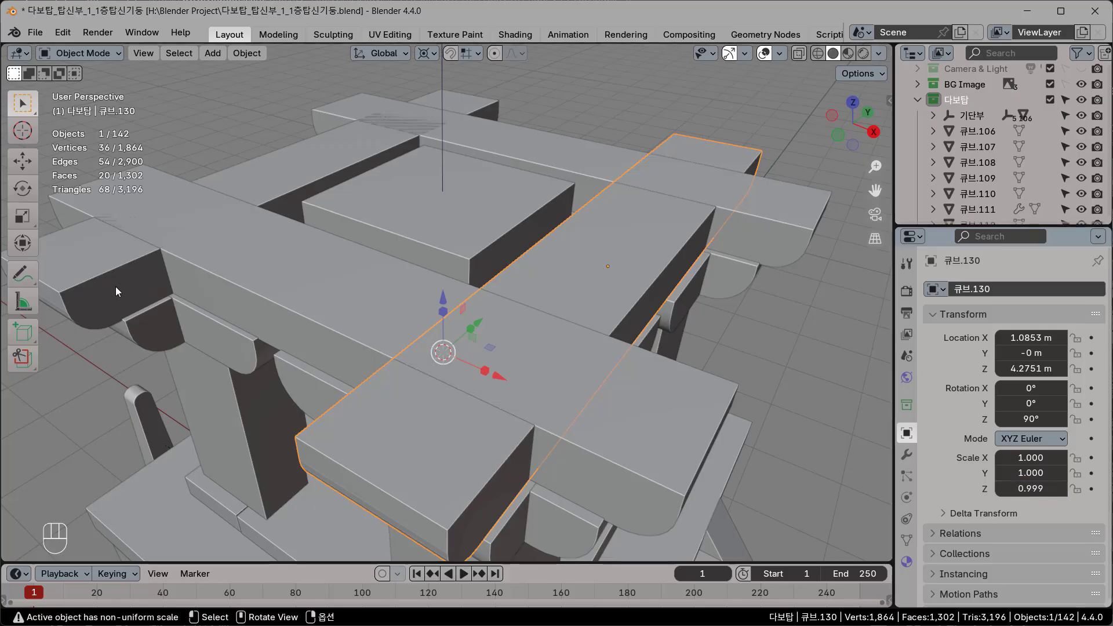
# Step: Select the opposite beam on the tower's -X side and set its Z scale to 0.999
pyautogui.click(99, 282)
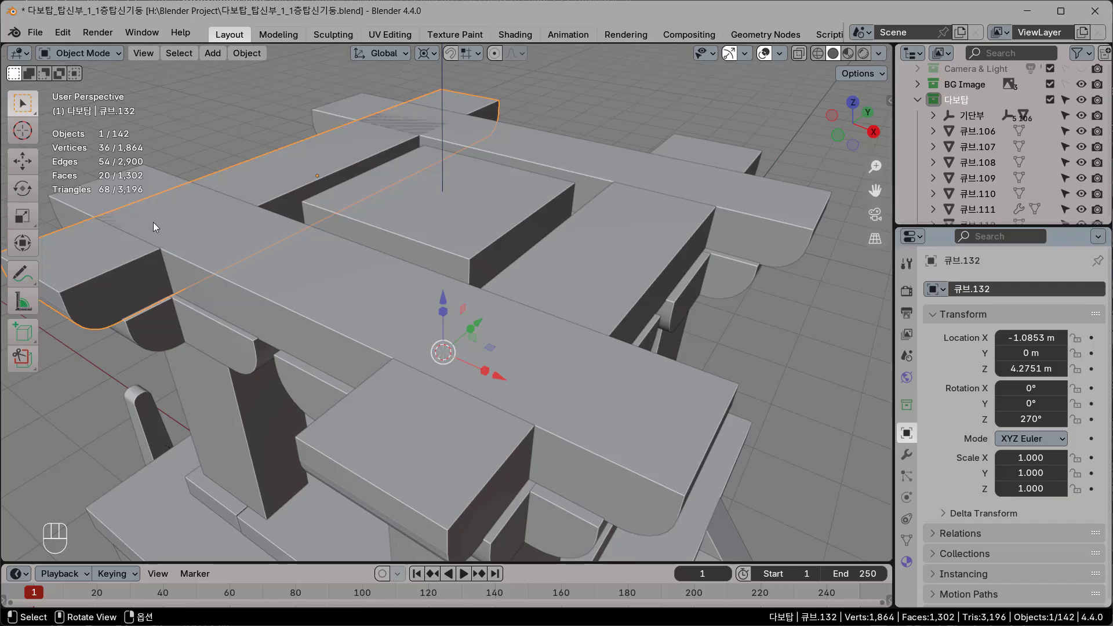
pyautogui.click(1034, 488)
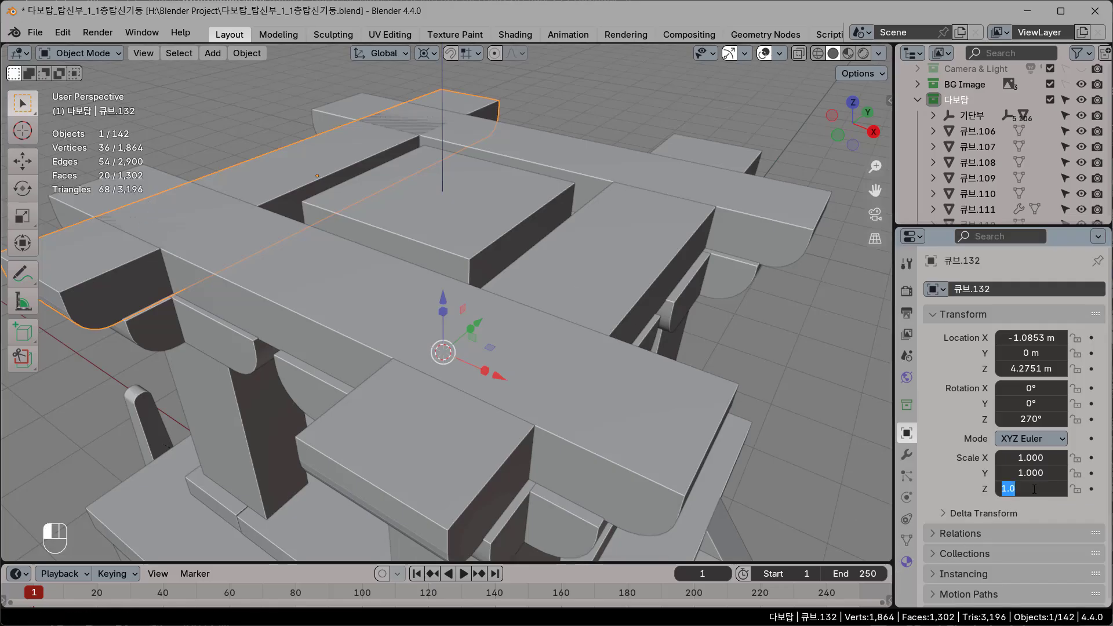
pyautogui.write('0.9995')
pyautogui.press('Return')
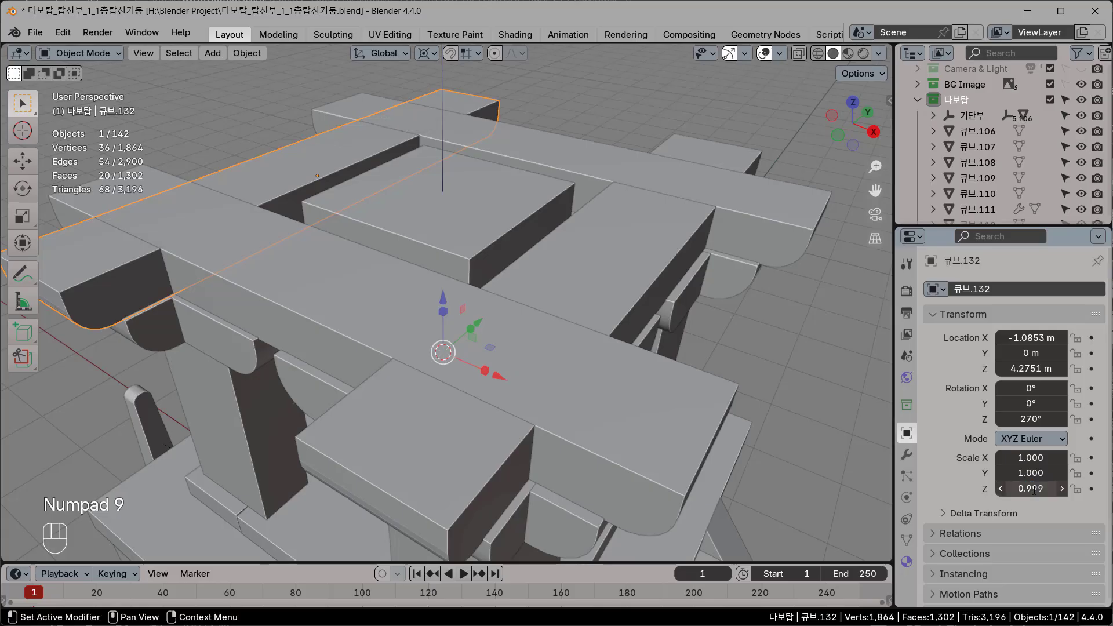
pyautogui.moveTo(506, 456); pyautogui.dragTo(447, 391, button='middle')
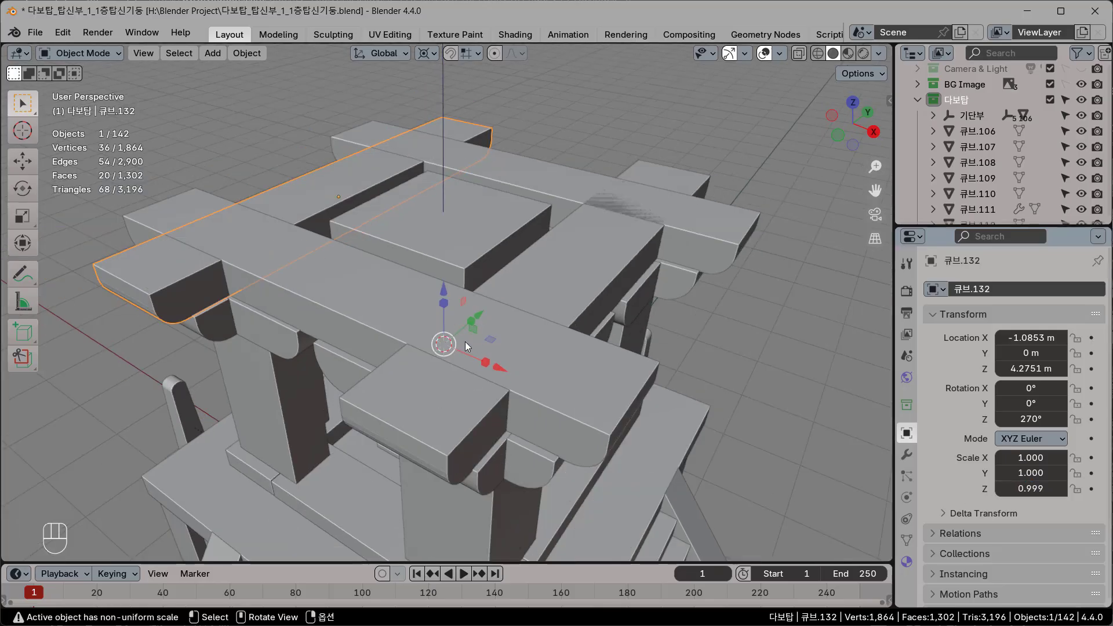
pyautogui.moveTo(586, 271)
pyautogui.mouseDown(button='middle')
pyautogui.moveTo(566, 297)
pyautogui.moveTo(544, 280)
pyautogui.moveTo(592, 267)
pyautogui.mouseUp(button='middle')
pyautogui.scroll(3, 583, 293)
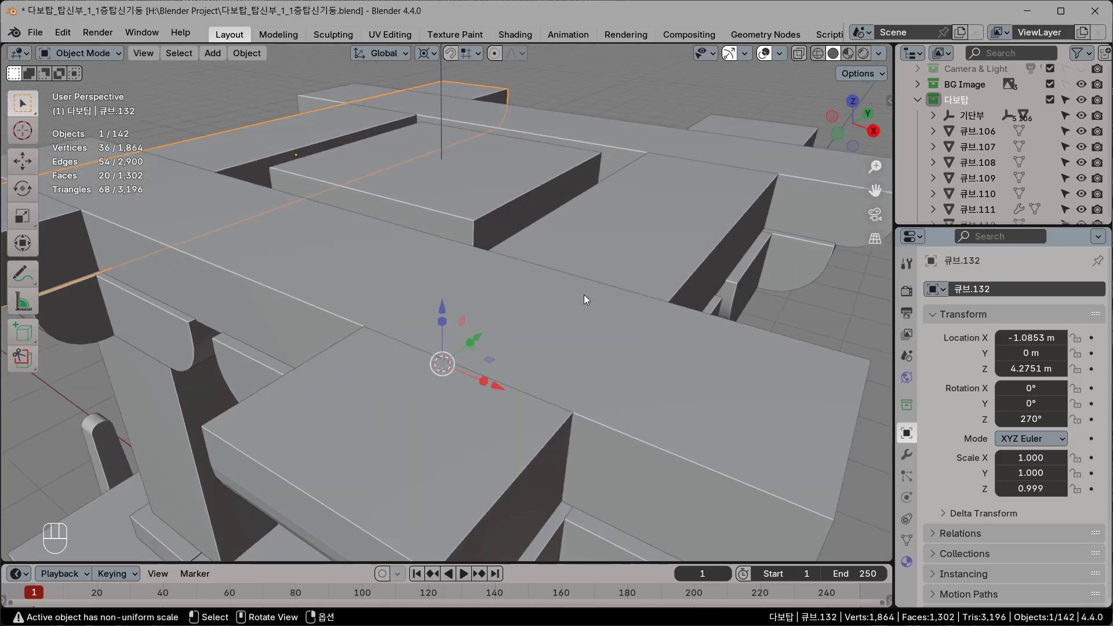
# Step: Apply Shade Auto Smooth to the +X beam and to the -X beam
pyautogui.scroll(-5, 585, 298)
pyautogui.keyDown('shift'); pyautogui.moveTo(592, 312); pyautogui.dragTo(641, 272, button='middle'); pyautogui.keyUp('shift')
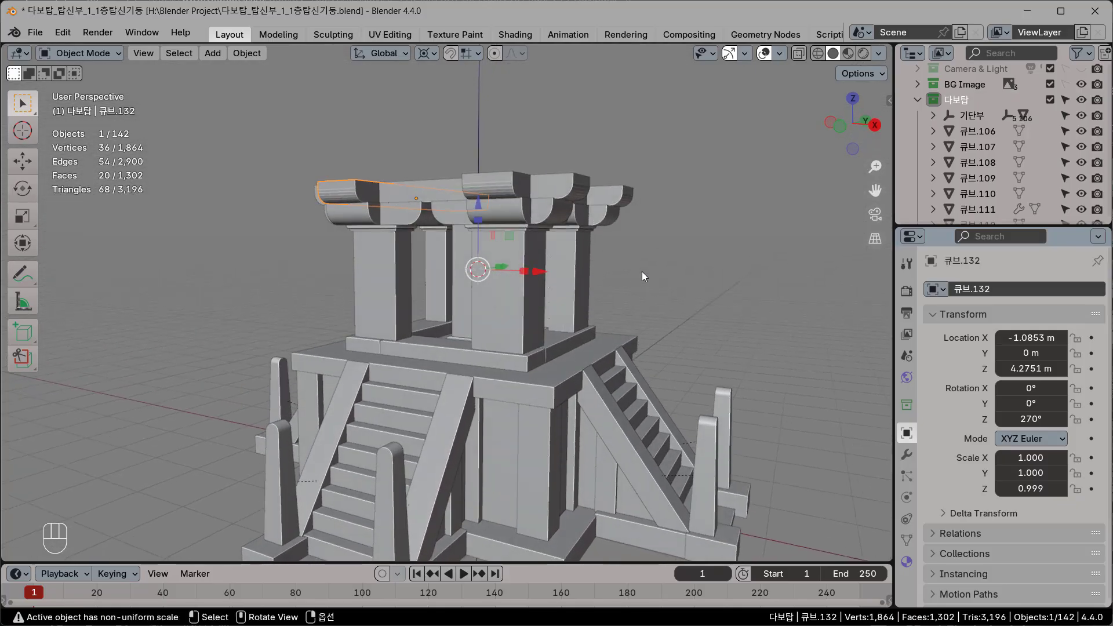
pyautogui.scroll(2, 597, 239)
pyautogui.keyDown('shift'); pyautogui.moveTo(607, 193); pyautogui.dragTo(582, 266, button='middle'); pyautogui.keyUp('shift')
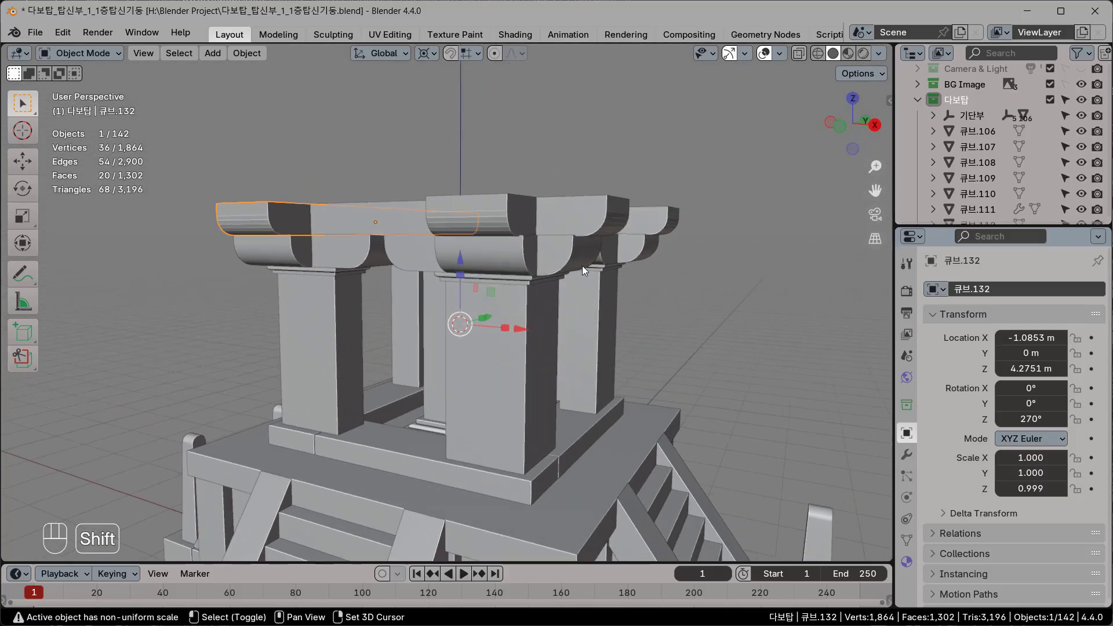
pyautogui.scroll(3, 599, 226)
pyautogui.click(547, 148)
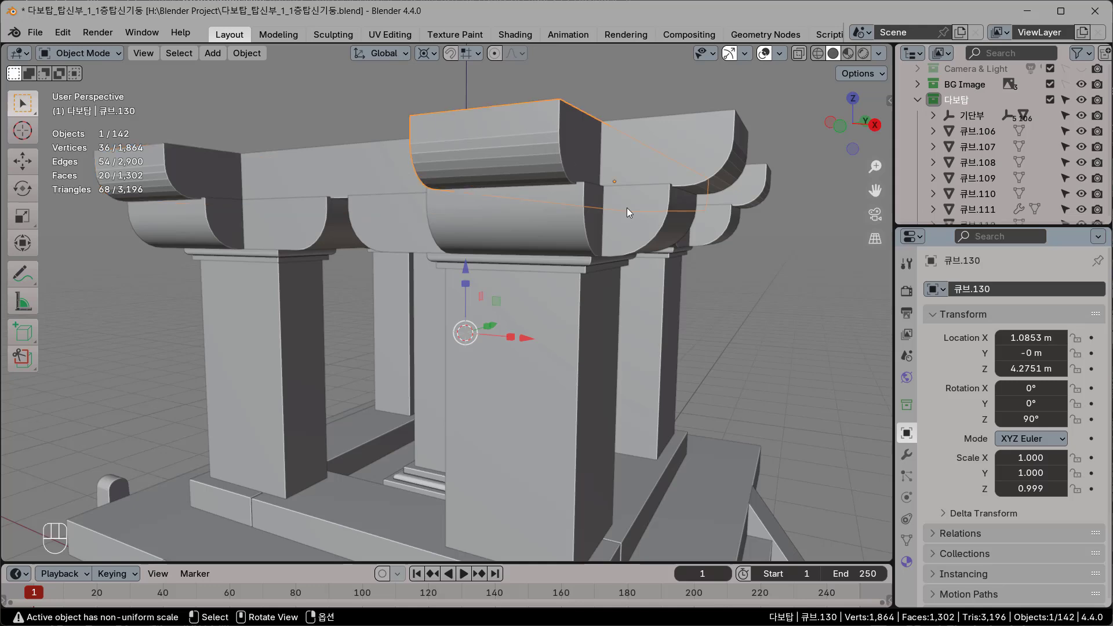
pyautogui.rightClick(533, 166)
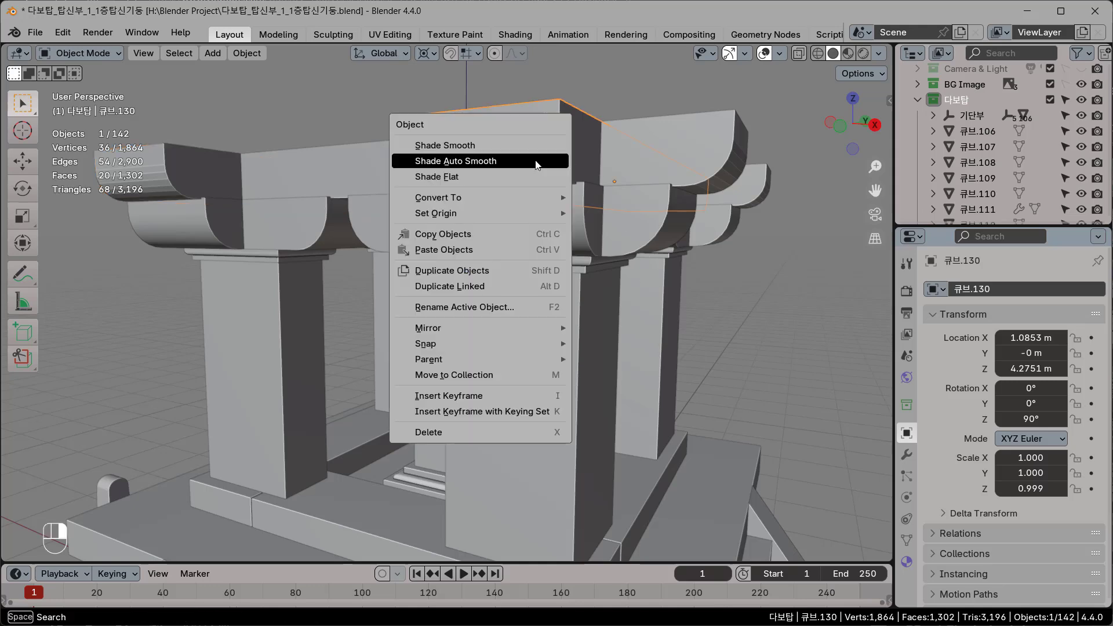
pyautogui.click(462, 167)
pyautogui.click(186, 173)
pyautogui.rightClick(189, 174)
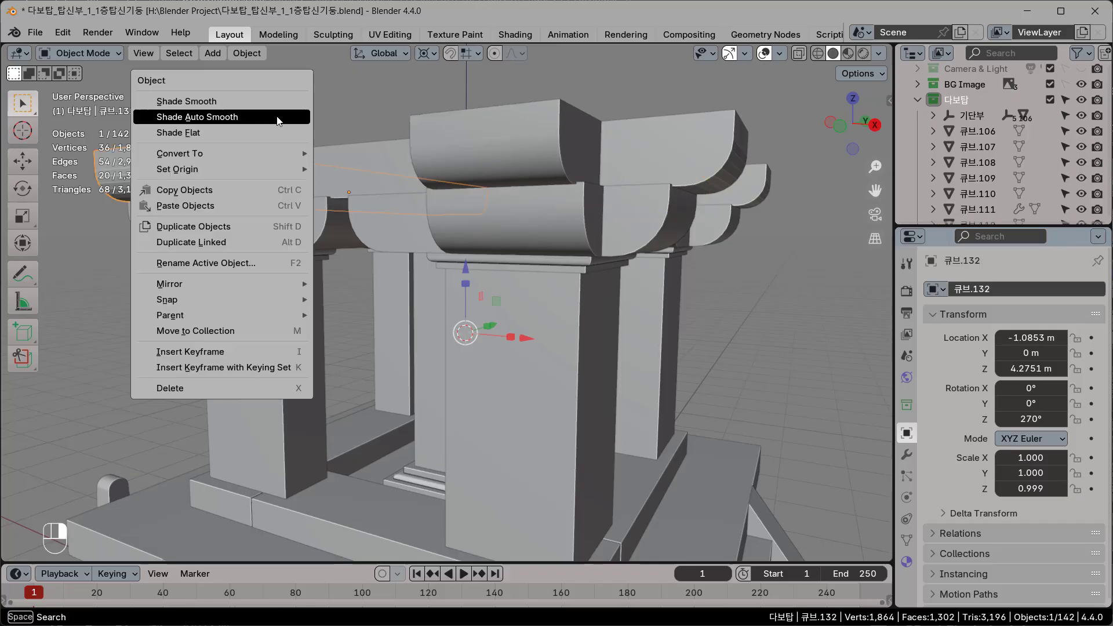
pyautogui.click(280, 124)
# Step: Apply Shade Auto Smooth to the two remaining beams on the Y sides together, and clear the selection
pyautogui.moveTo(583, 238); pyautogui.dragTo(503, 251, button='middle')
pyautogui.scroll(2, 503, 252)
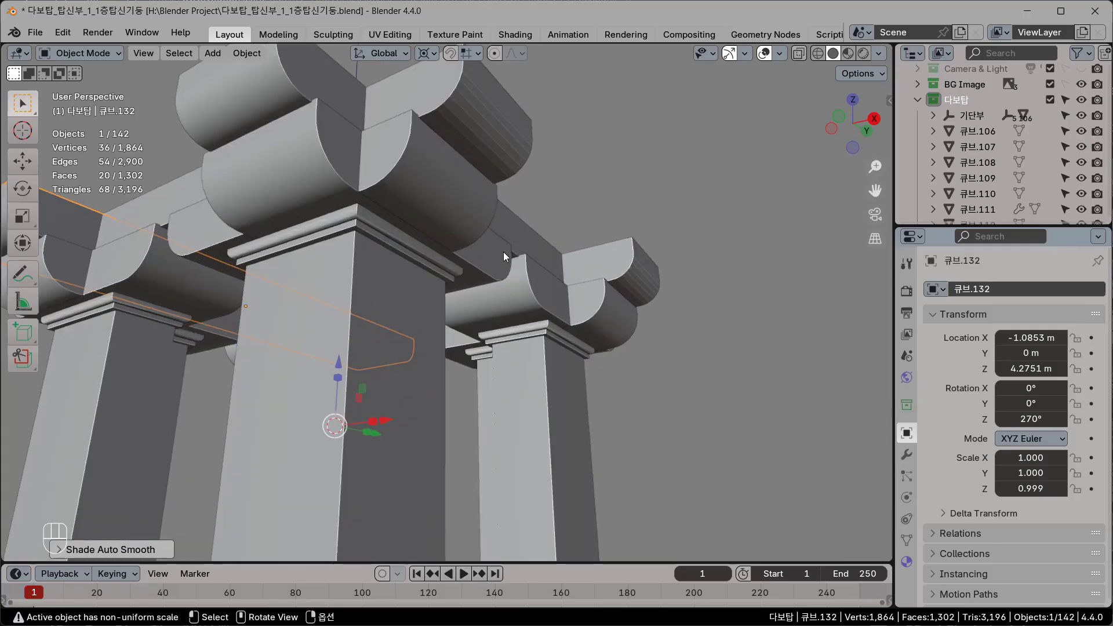
pyautogui.click(476, 128)
pyautogui.keyDown('shift'); pyautogui.click(623, 271); pyautogui.keyUp('shift')
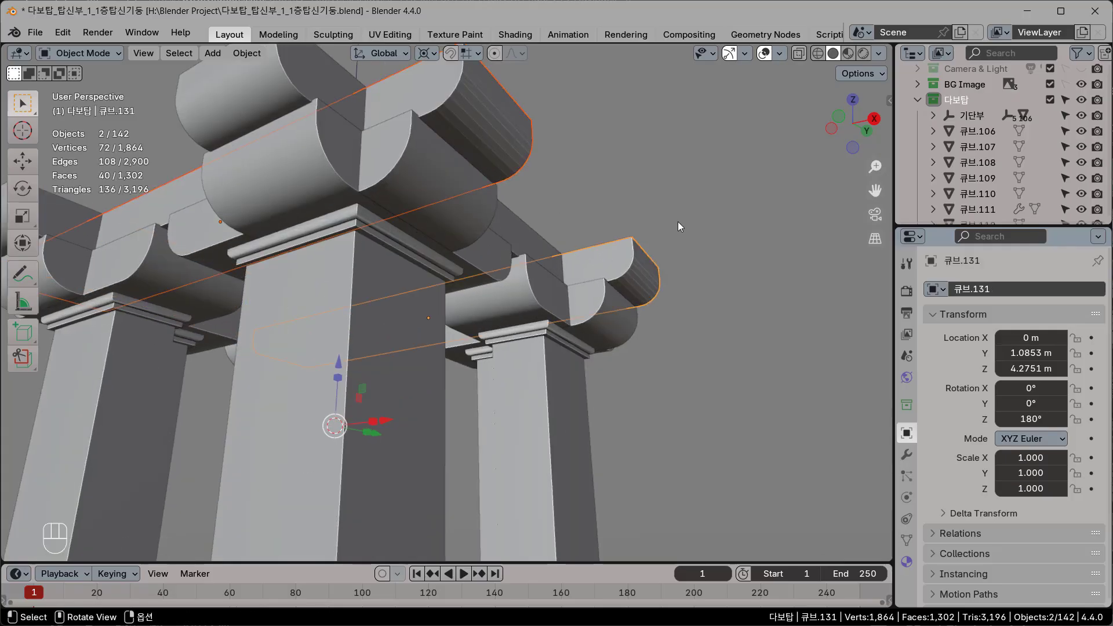
pyautogui.rightClick(626, 166)
pyautogui.click(625, 166)
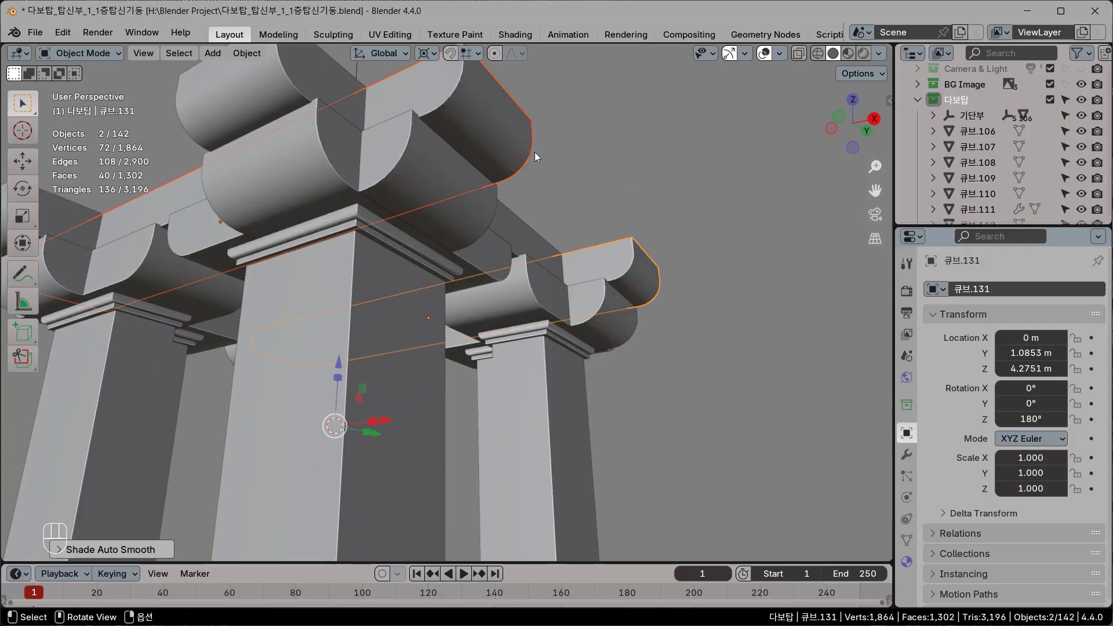
pyautogui.moveTo(587, 281); pyautogui.dragTo(805, 322, button='middle')
pyautogui.click(666, 303)
pyautogui.moveTo(663, 303); pyautogui.dragTo(605, 264, button='middle')
pyautogui.scroll(-4, 655, 377)
pyautogui.scroll(2, 615, 283)
pyautogui.scroll(-1, 613, 284)
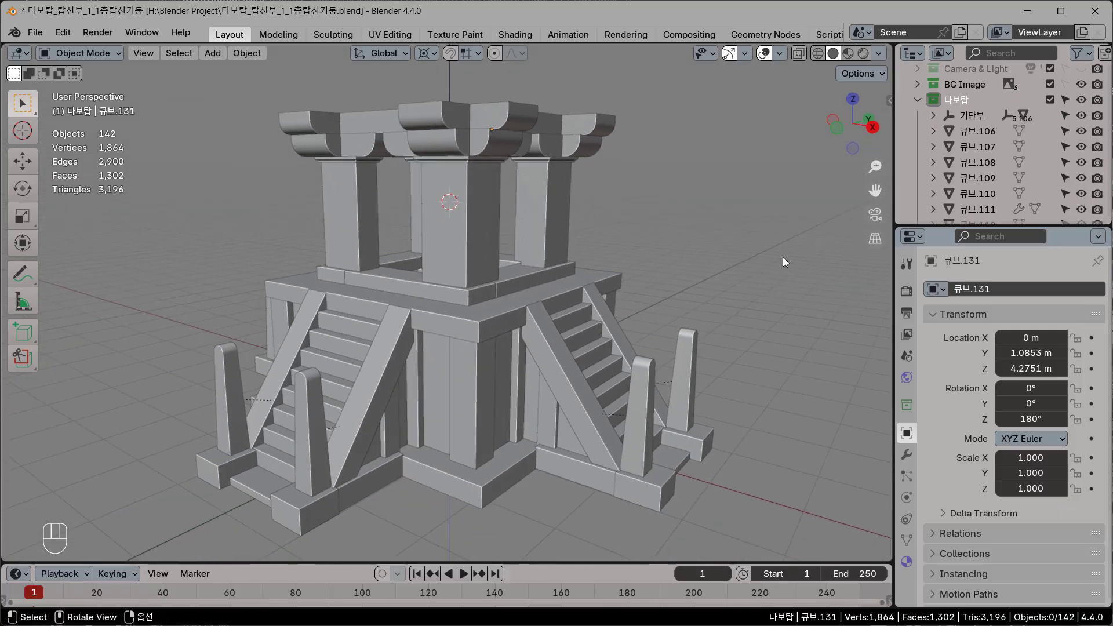